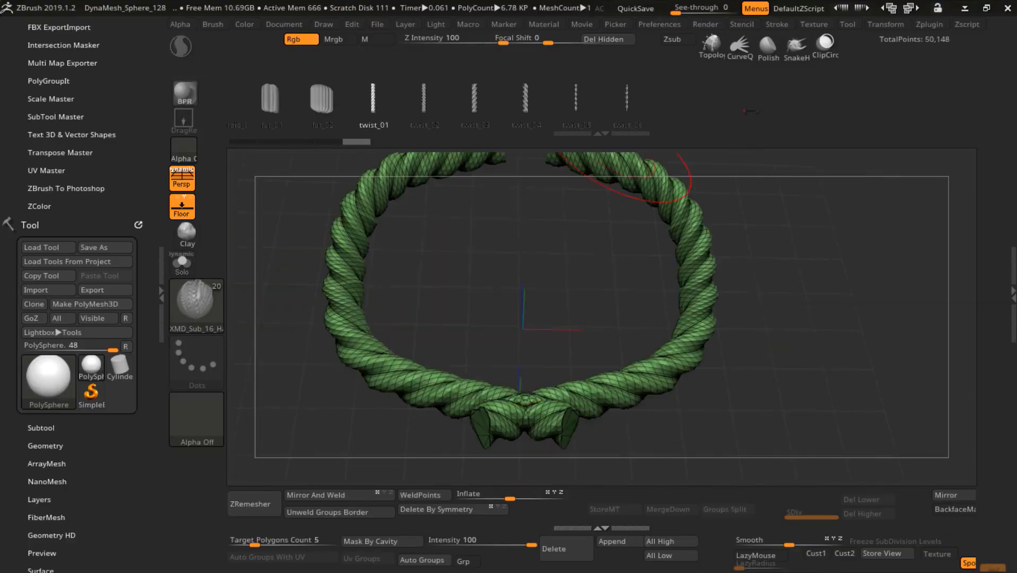
key("alt+Tab")
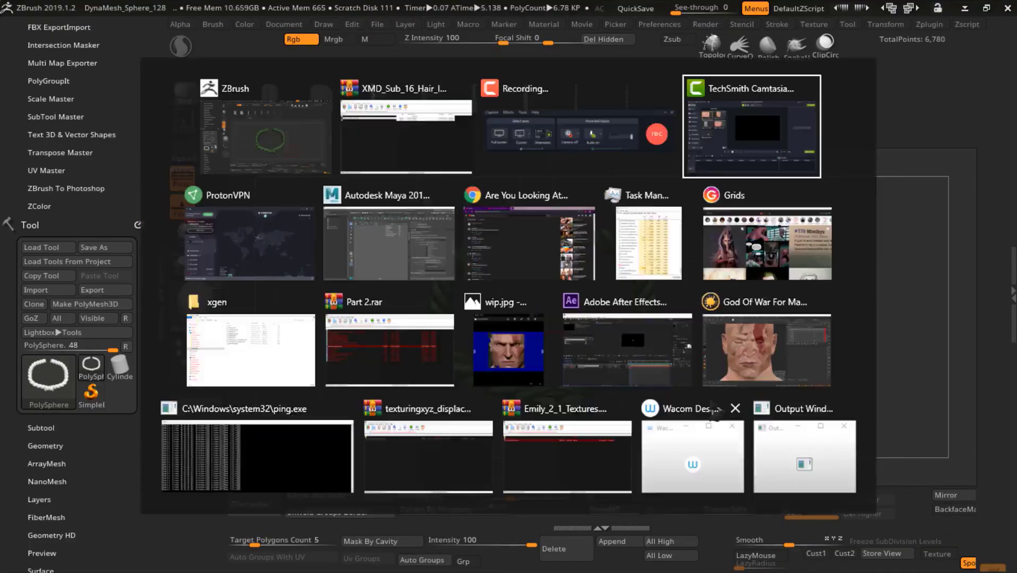
middle_click_drag(426, 418, 529, 422, "alt")
left_click(140, 24)
mouse_move(221, 387)
left_click(361, 297)
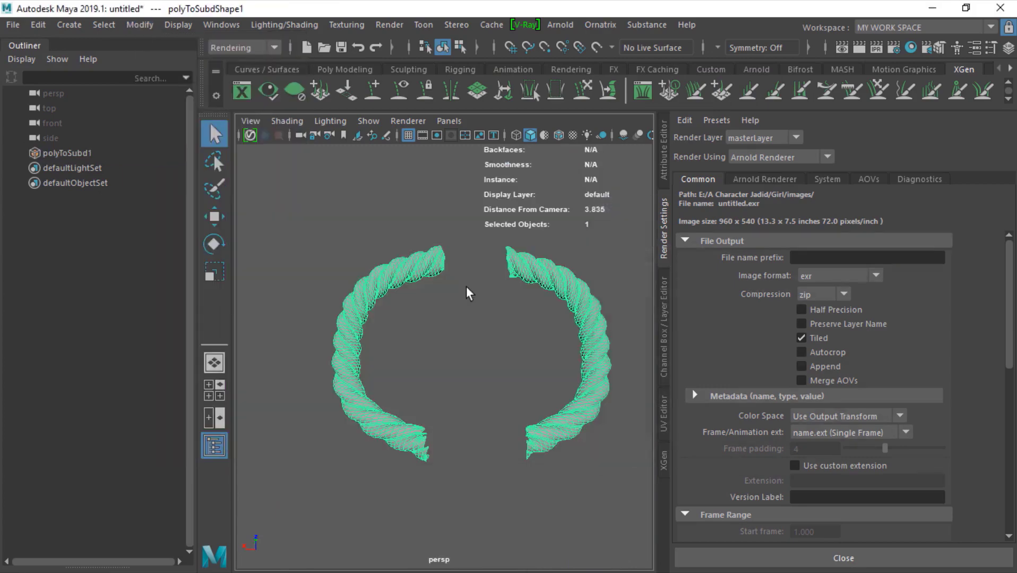
scroll(469, 291, "up", 3)
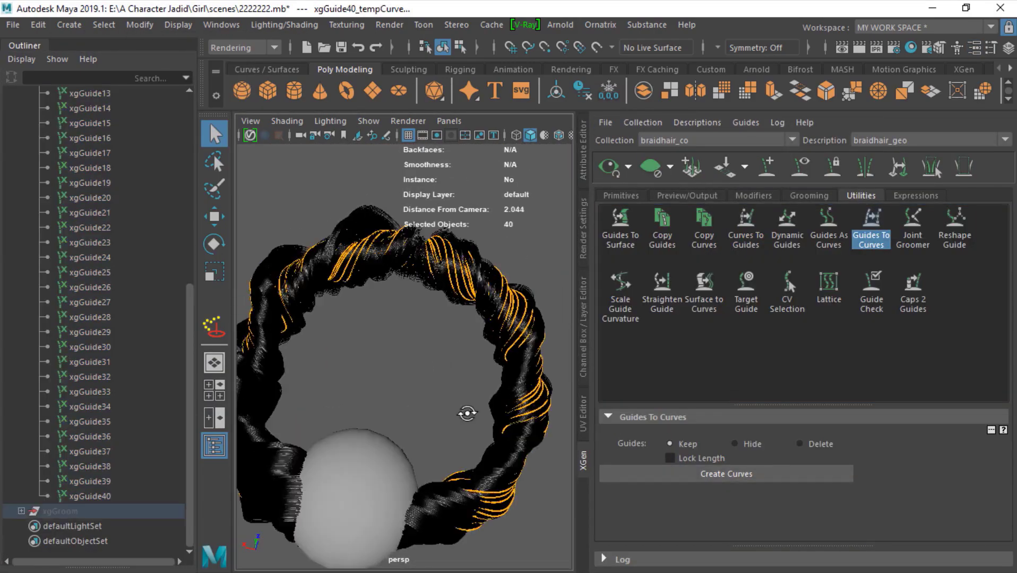
left_click(55, 467)
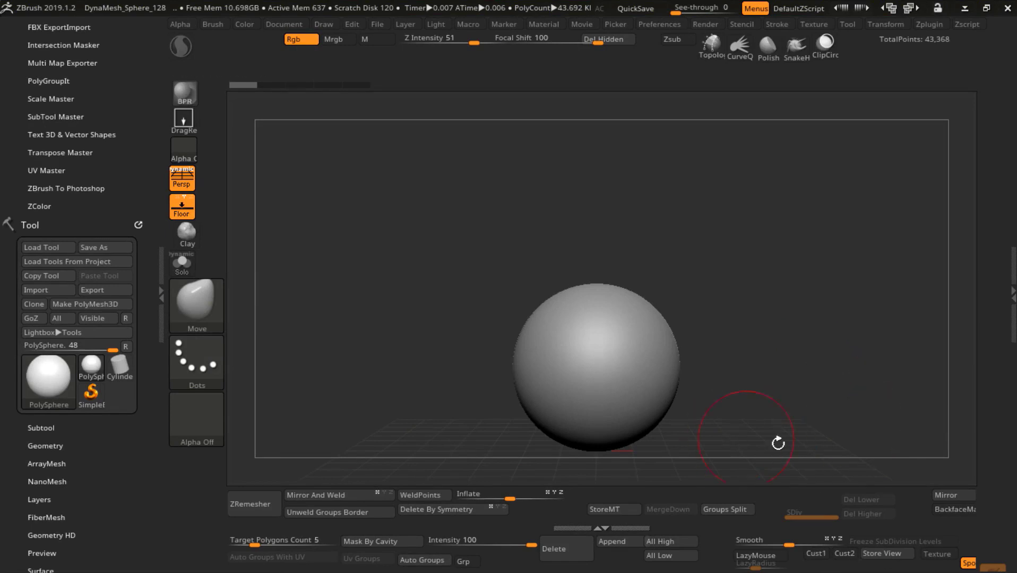
Switch to the XMD_Sub_16_Hair_IMM_02.rar archive and open XMD_Sub_16_Hair_IMM_02.ZBP to load the hair insert brush into ZBrush
left_click_drag(732, 347, 721, 308, "alt")
left_click_drag(722, 367, 722, 384, "alt")
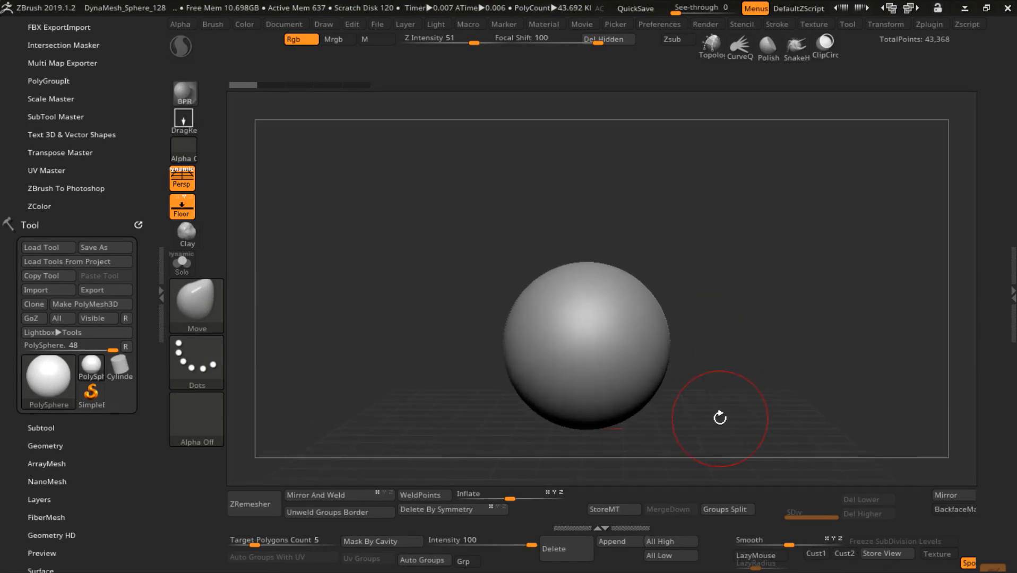
key("alt+Tab")
key("alt+Tab")
key("alt+Tab")
key("alt+Tab")
key("alt+Tab")
key("alt+Tab")
key("alt+Tab")
key("alt+Tab")
key("alt+Tab")
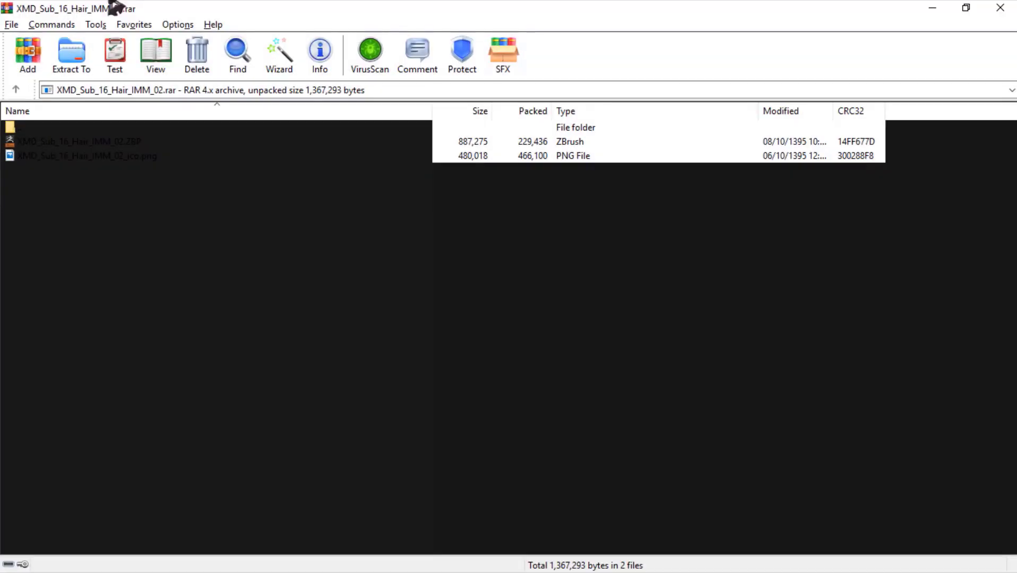
double_click(27, 142)
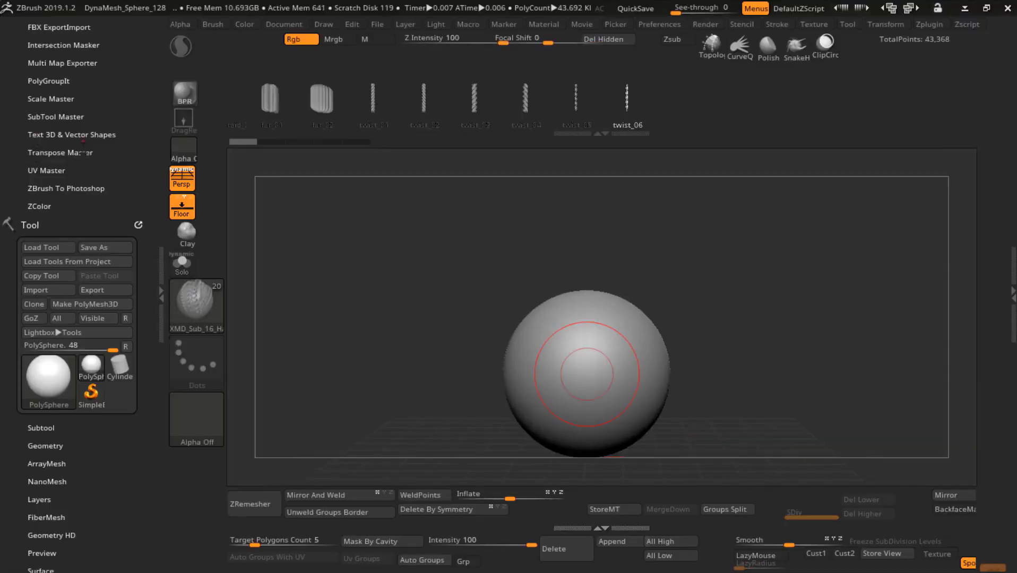
Return to the archive to view the ZBP brush file's name, declining to update the file in the archive
key("alt+Tab")
left_click(527, 345)
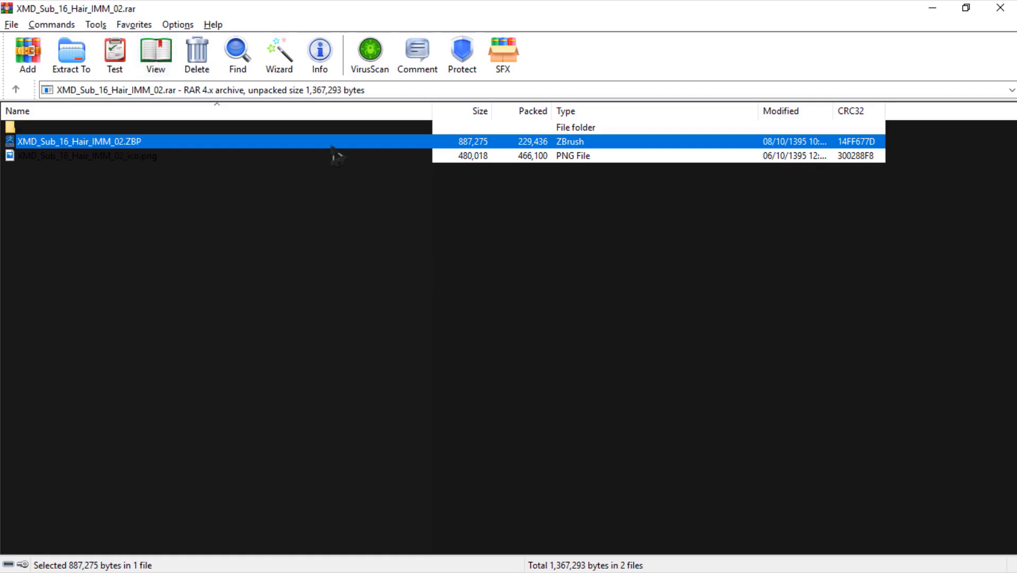
key("F2")
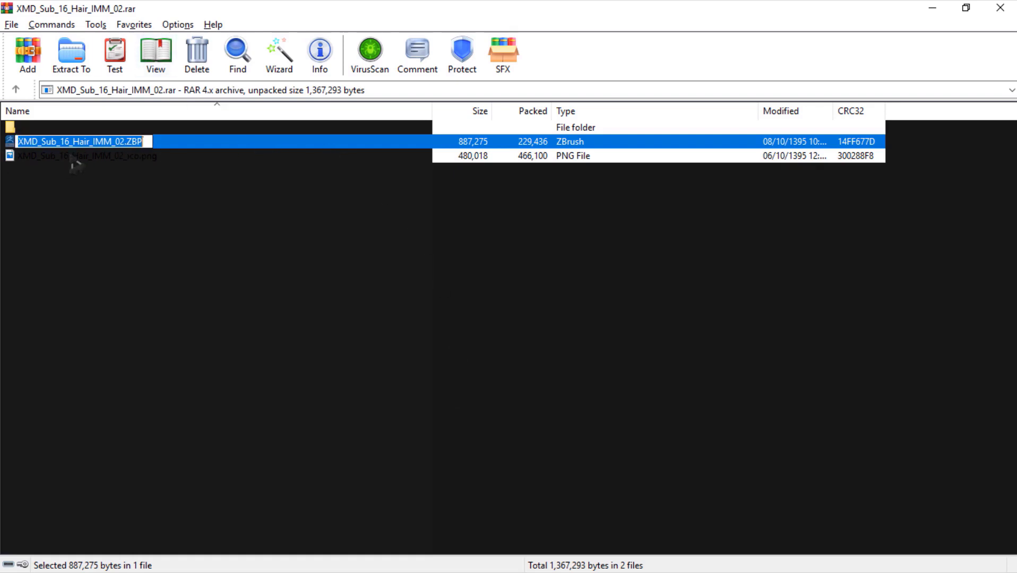
left_click(73, 184)
left_click(35, 142)
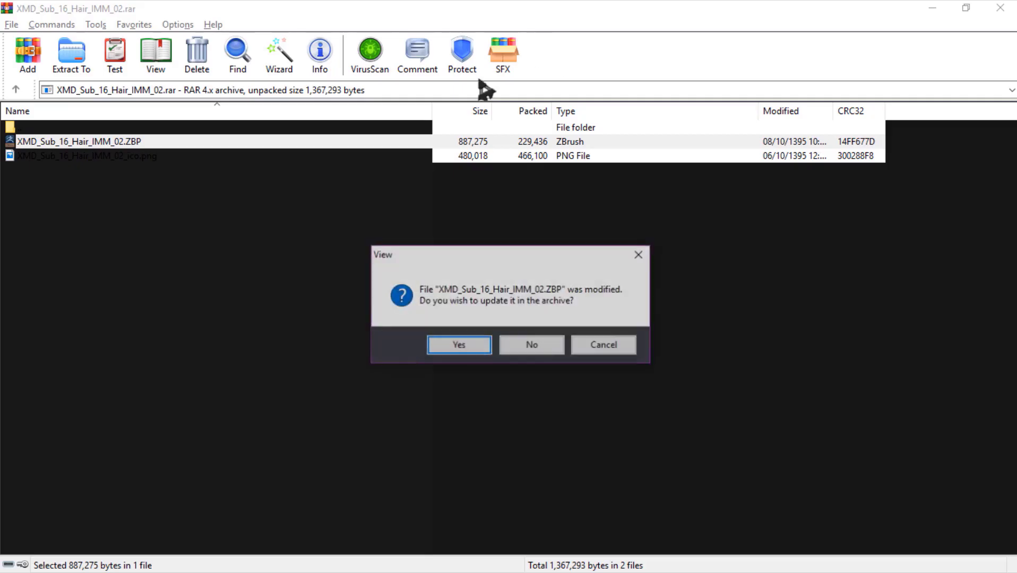
left_click(537, 345)
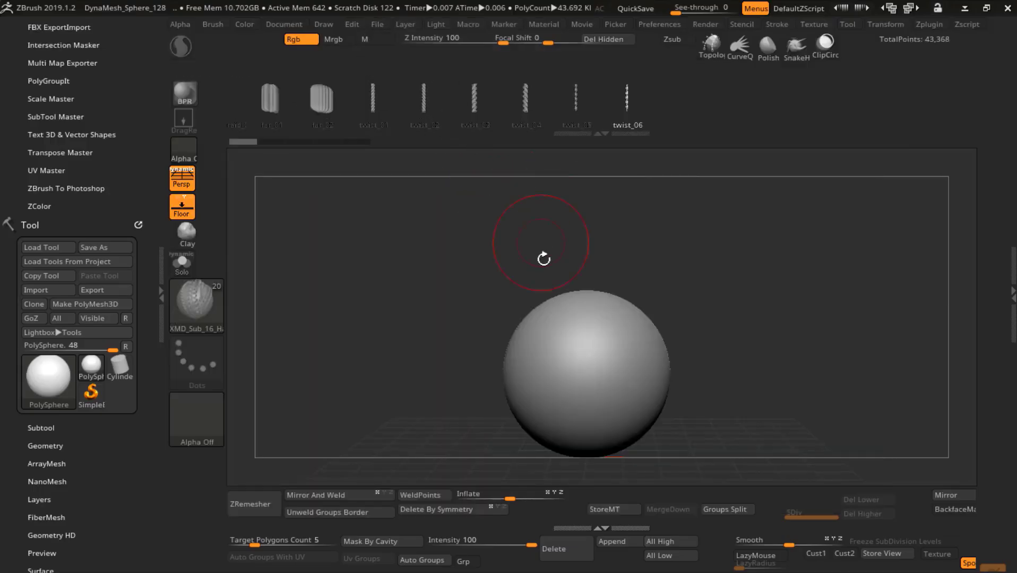
Choose the twist_01 braid mesh from the loaded hair insert brush
left_click_drag(709, 304, 676, 276, "alt")
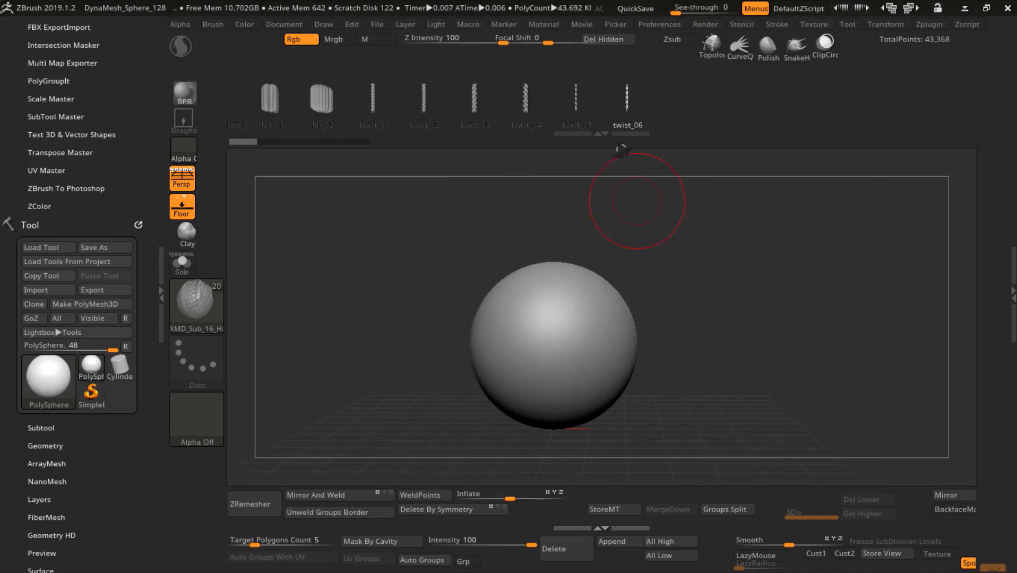
left_click(373, 101)
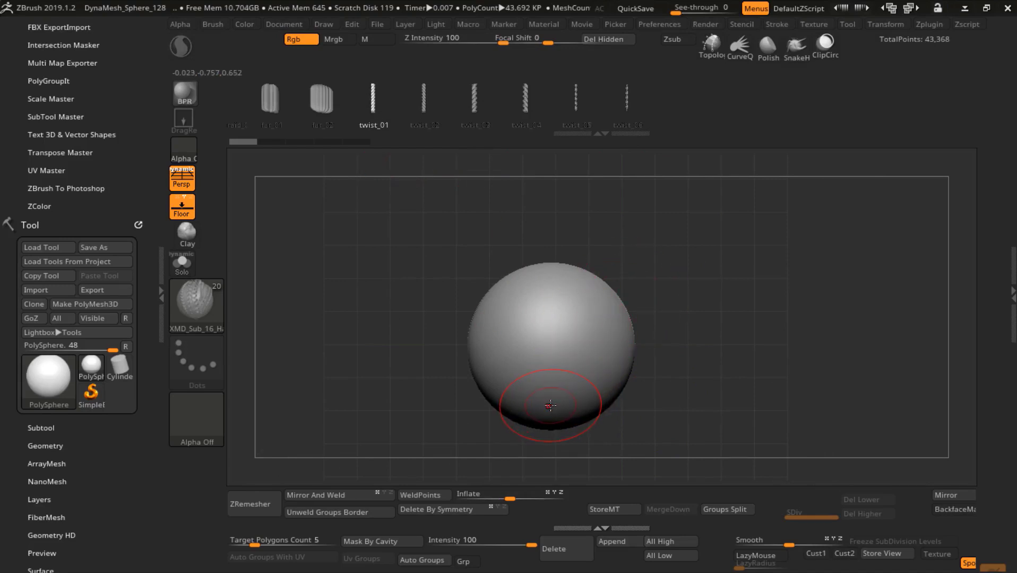
left_click_drag(519, 197, 472, 192)
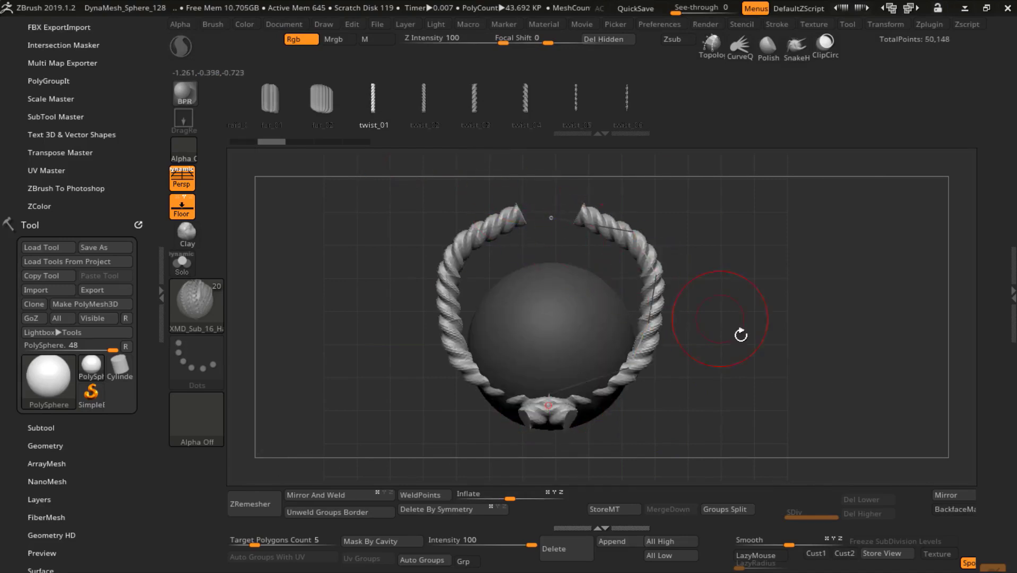
right_click_drag(745, 339, 796, 448, "ctrl")
mouse_move(806, 279)
right_mouse_down("alt")
mouse_move(811, 328)
mouse_move(767, 299)
mouse_move(723, 183)
mouse_move(731, 404)
mouse_move(745, 408)
right_mouse_up("alt")
key("ctrl+z")
key("ctrl+z")
right_click_drag(769, 321, 780, 218, "alt")
right_click_drag(740, 357, 713, 418, "shift")
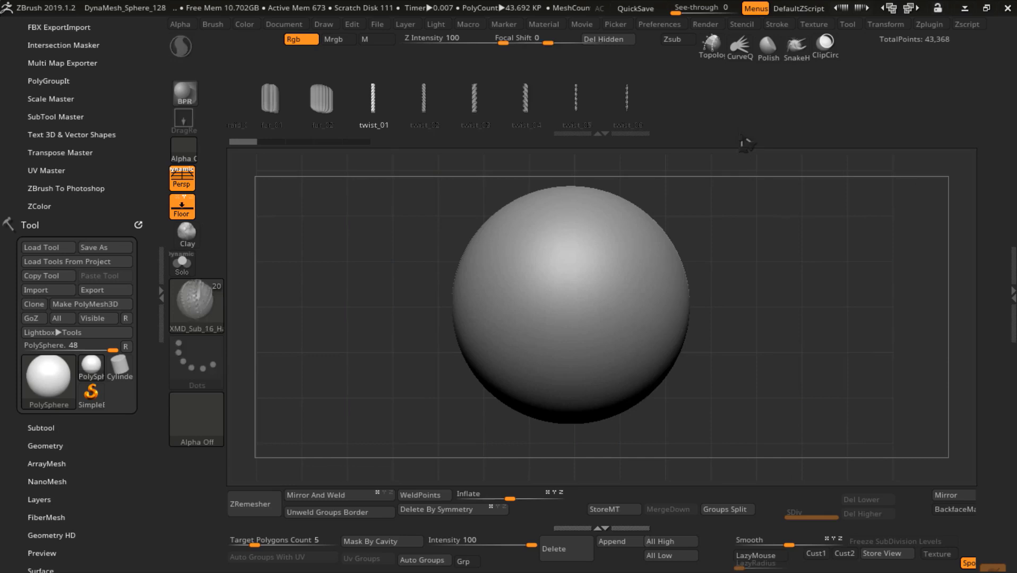
left_click_drag(578, 337, 754, 251)
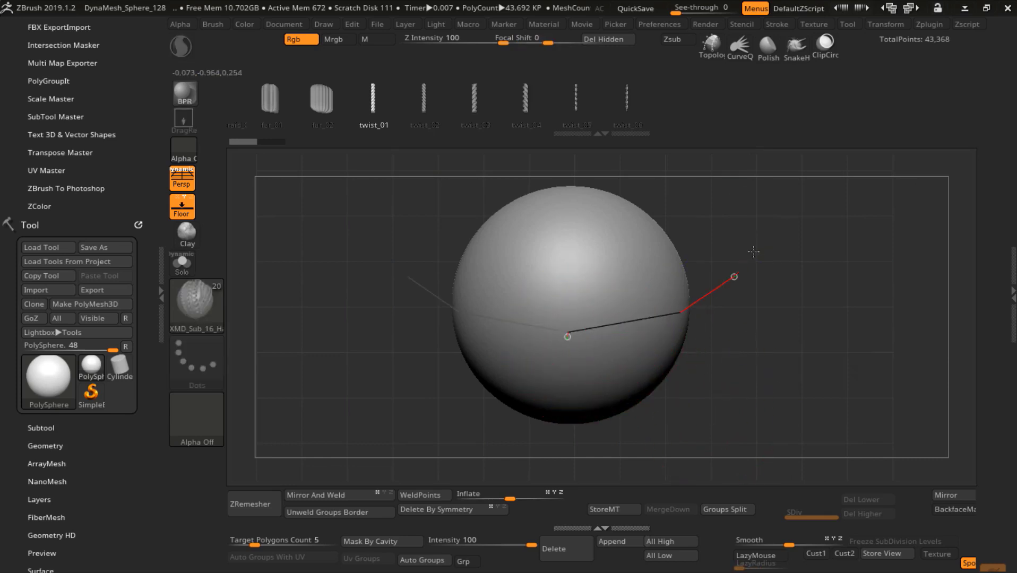
left_click_drag(614, 158, 624, 176)
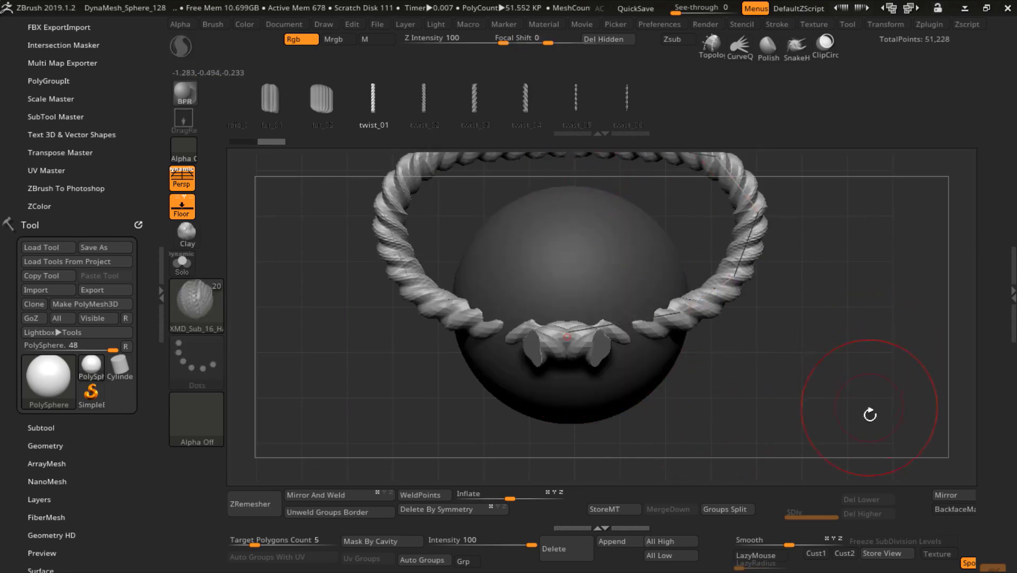
mouse_move(798, 352)
left_mouse_down()
mouse_move(788, 432)
mouse_move(740, 403)
left_mouse_up()
key("ctrl")
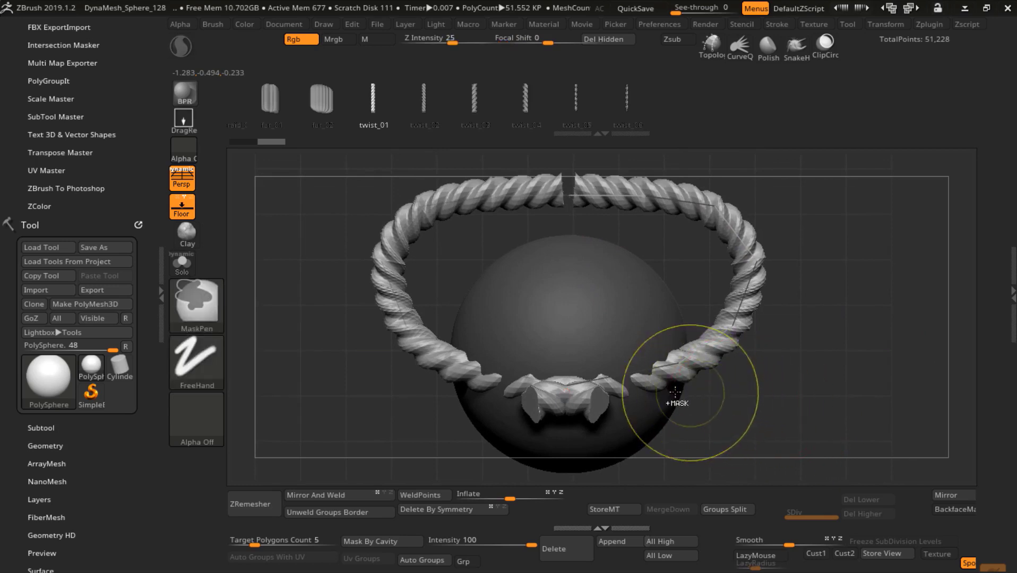
key("ctrl+z")
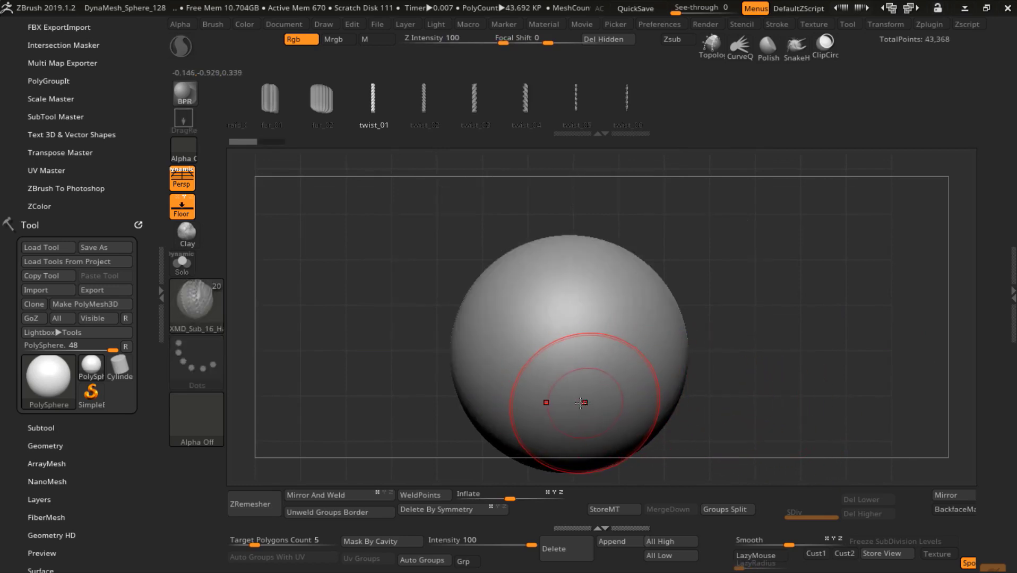
Draw a symmetrical ring-shaped twist_01 braid around the sphere and clear the mask from the sphere
left_click_drag(717, 417, 758, 398)
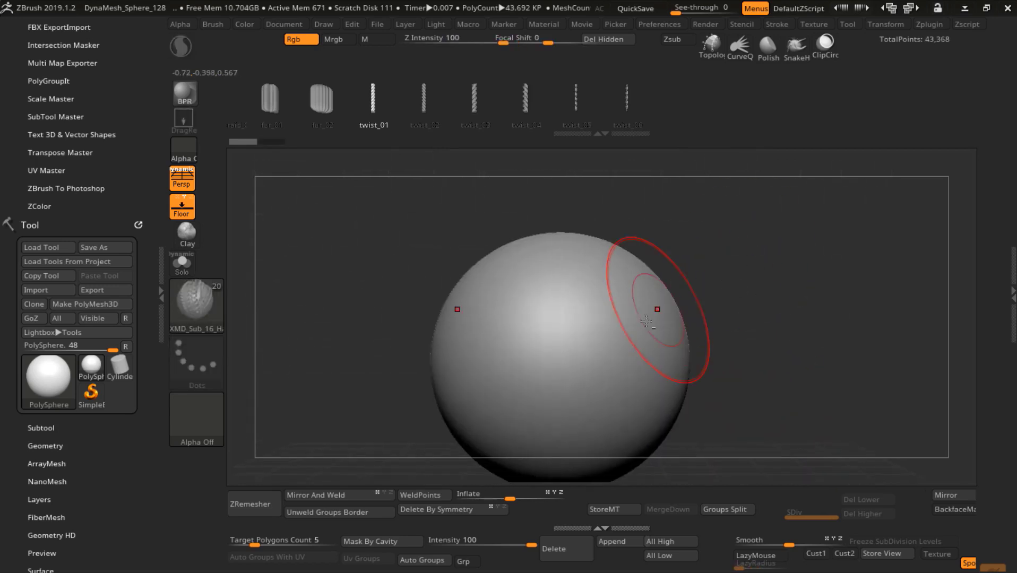
left_click_drag(708, 361, 709, 422)
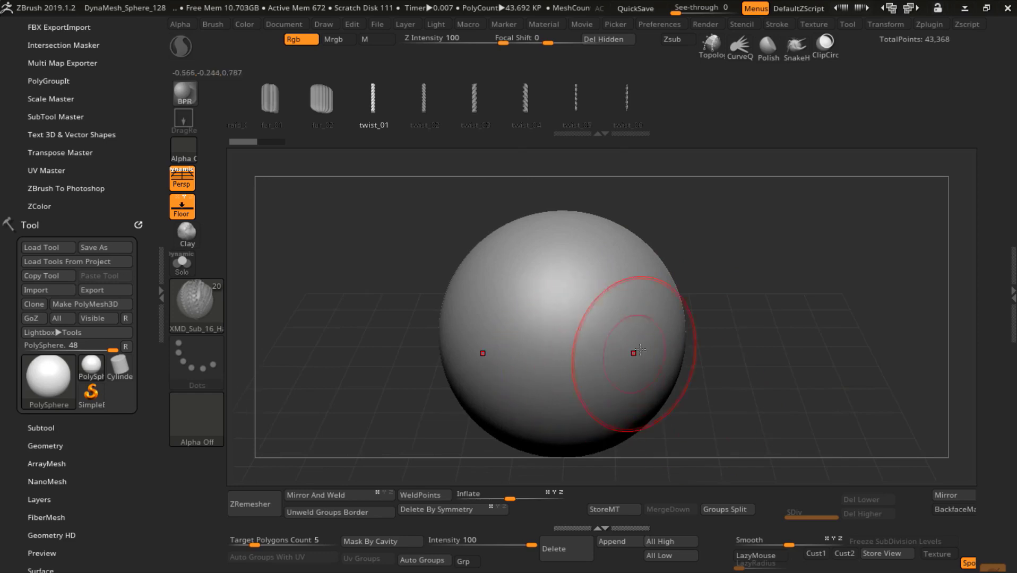
mouse_move(686, 380)
left_mouse_down()
mouse_move(705, 371)
mouse_move(704, 404)
mouse_move(709, 360)
mouse_move(712, 381)
mouse_move(584, 403)
left_mouse_up()
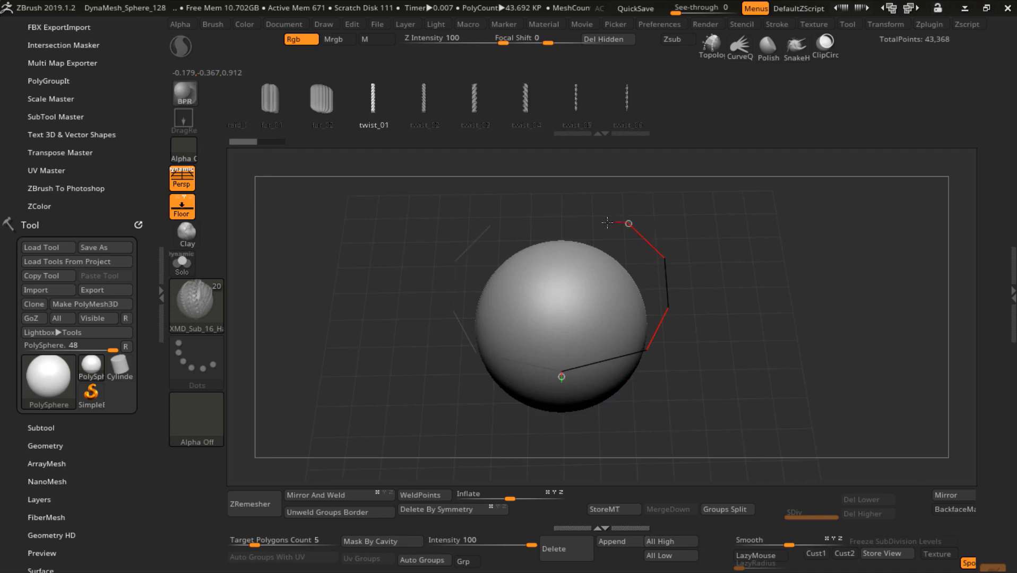
left_click_drag(591, 224, 589, 224)
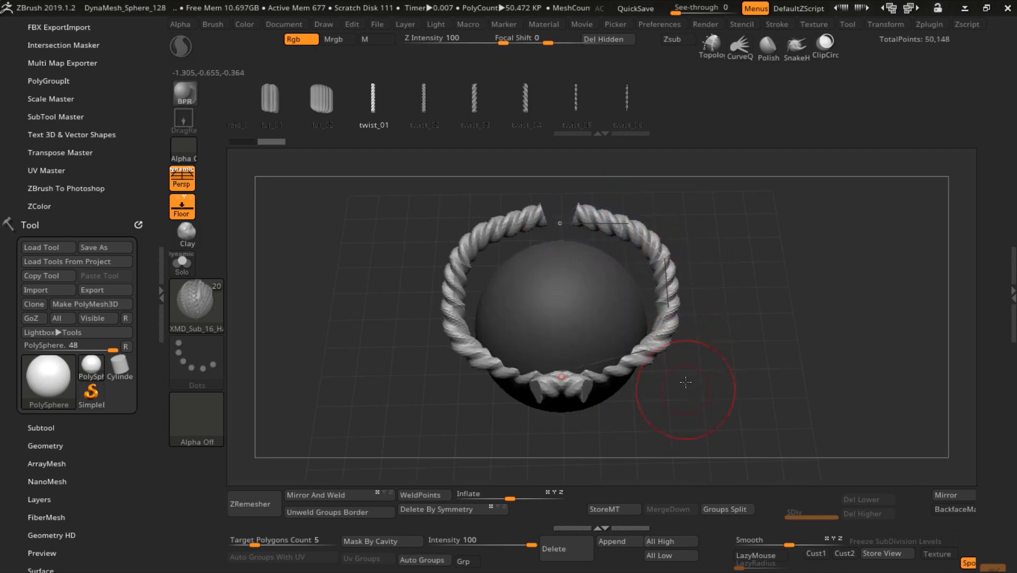
mouse_move(685, 382)
left_mouse_down()
mouse_move(701, 353)
mouse_move(698, 431)
mouse_move(800, 369)
mouse_move(790, 446)
mouse_move(802, 436)
left_mouse_up()
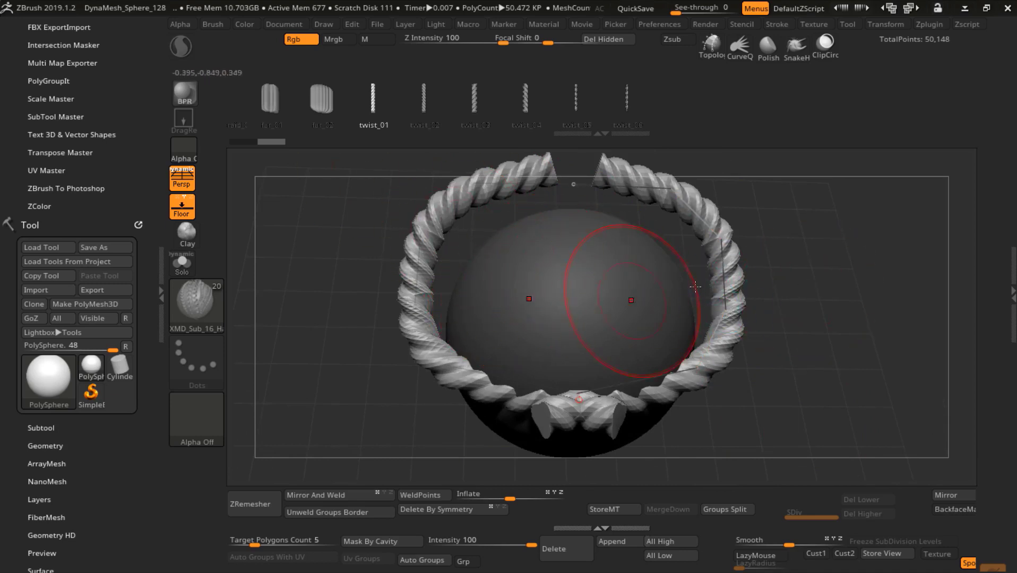
left_click_drag(826, 282, 833, 383, "ctrl")
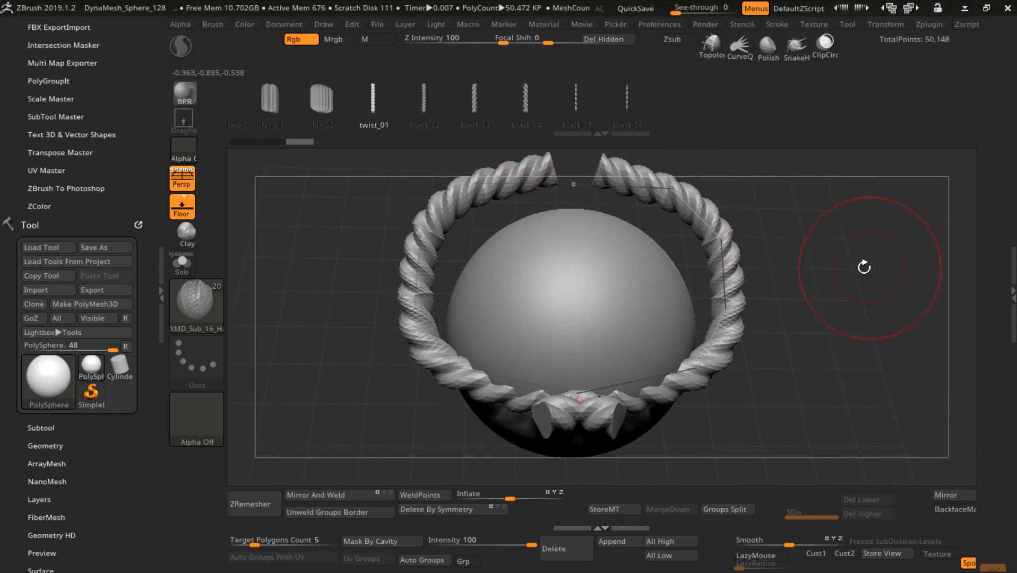
mouse_move(814, 244)
left_mouse_down("ctrl")
mouse_move(814, 339)
mouse_move(854, 389)
left_mouse_up("ctrl")
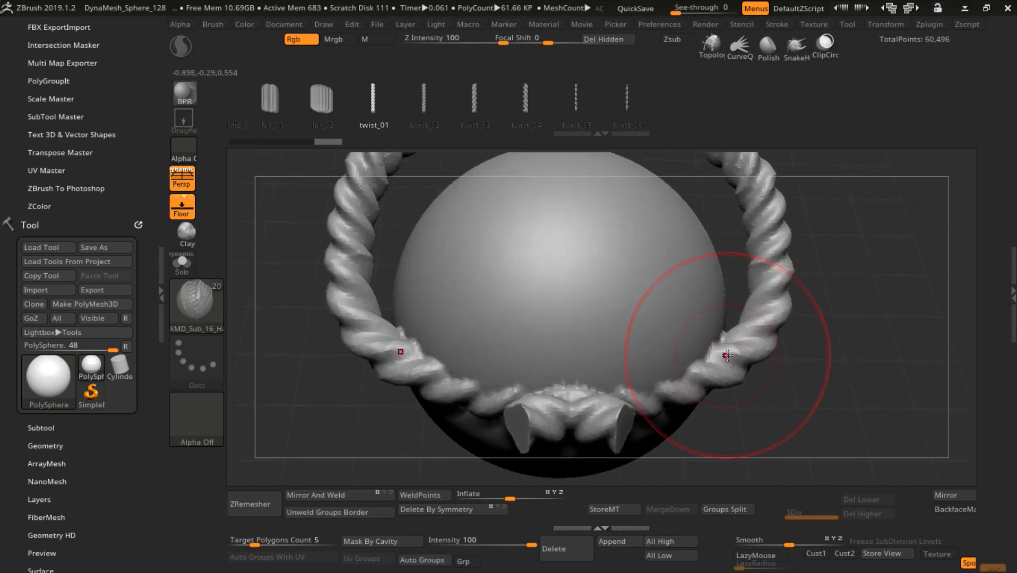
key("ctrl+z")
left_click_drag(873, 392, 774, 336, "alt")
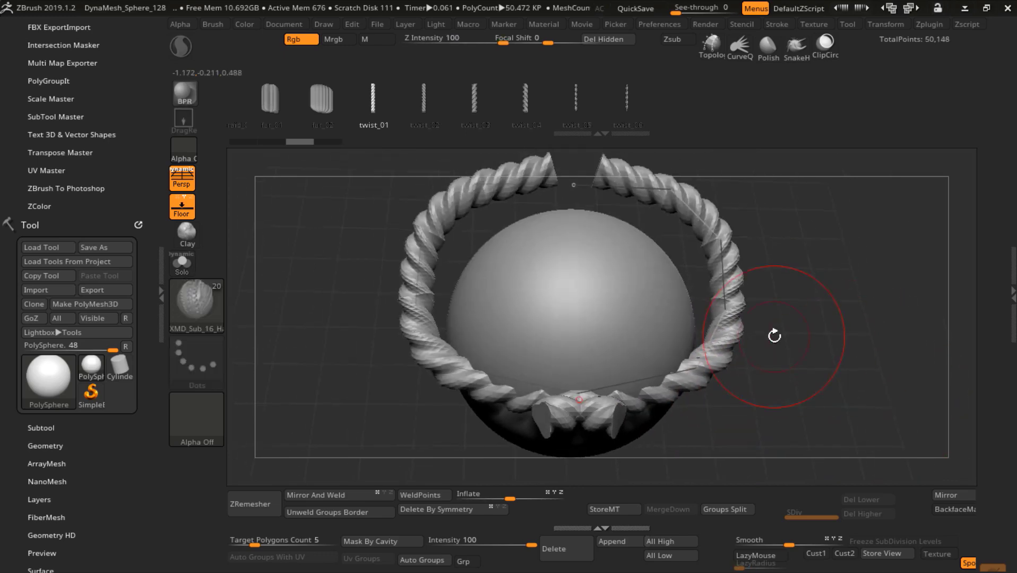
With the polyframe displayed, isolate the green braid polygroup and delete the hidden sphere geometry
key("shift+f")
mouse_move(828, 375)
left_mouse_down("alt")
mouse_move(840, 441)
mouse_move(677, 411)
mouse_move(544, 315)
mouse_move(582, 475)
left_mouse_up("alt")
left_click_drag(645, 451, 750, 393, "alt")
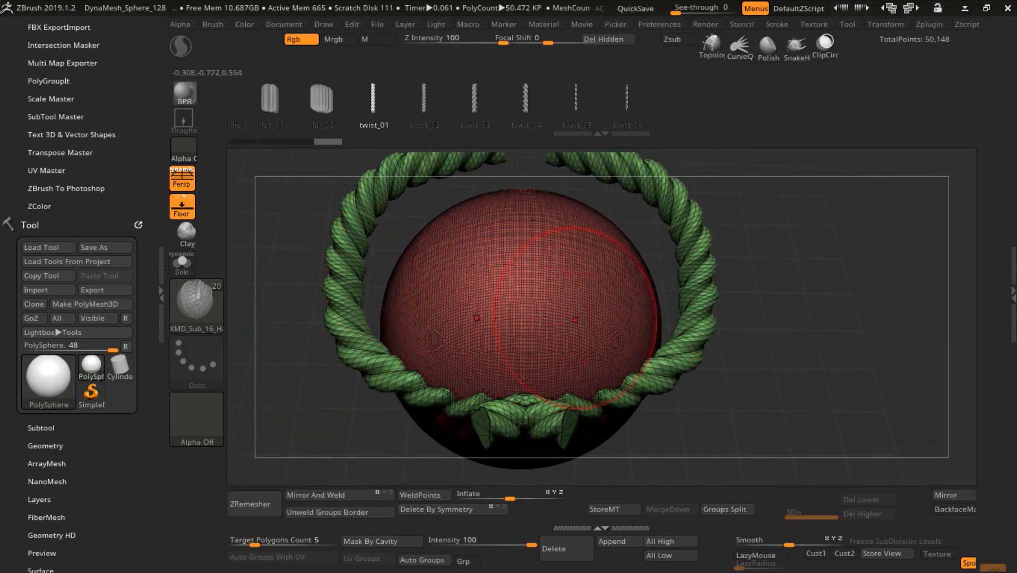
key("ctrl+shift")
left_click(348, 268, "ctrl+shift")
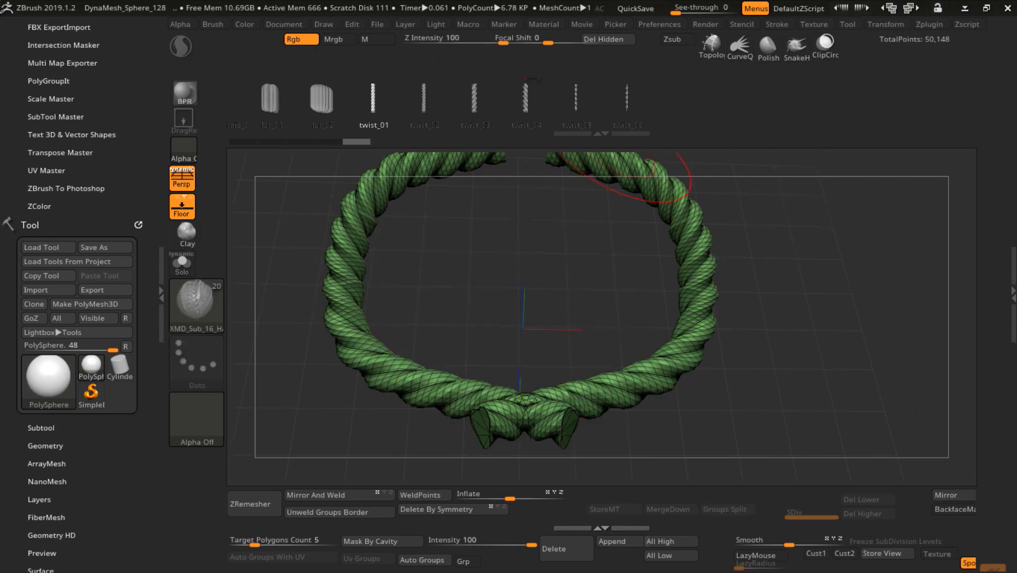
left_click(614, 43)
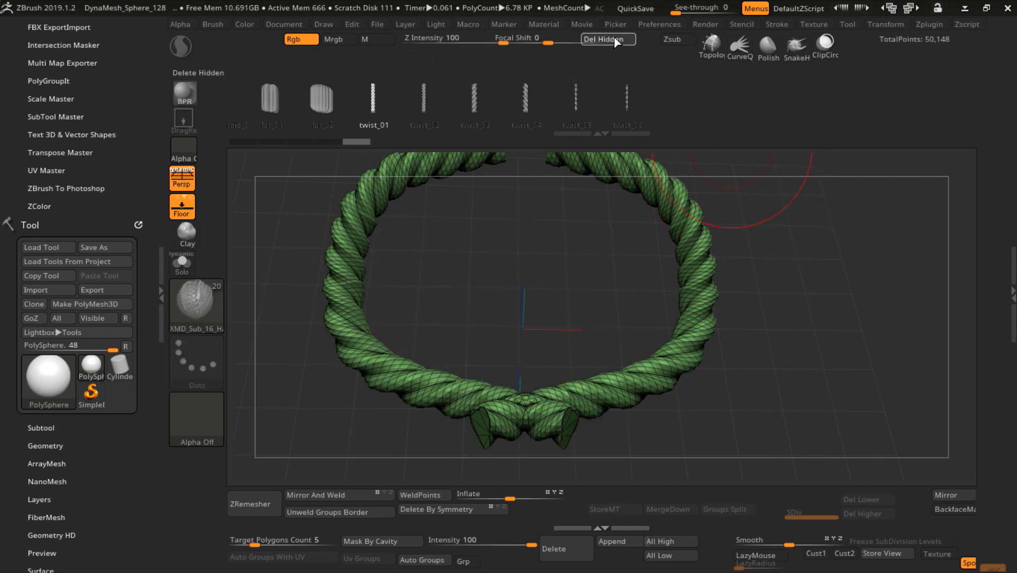
Export the braid mesh in OBJ format to FILM (G:), overwriting the existing Braid hair file
left_click_drag(764, 308, 867, 340, "alt")
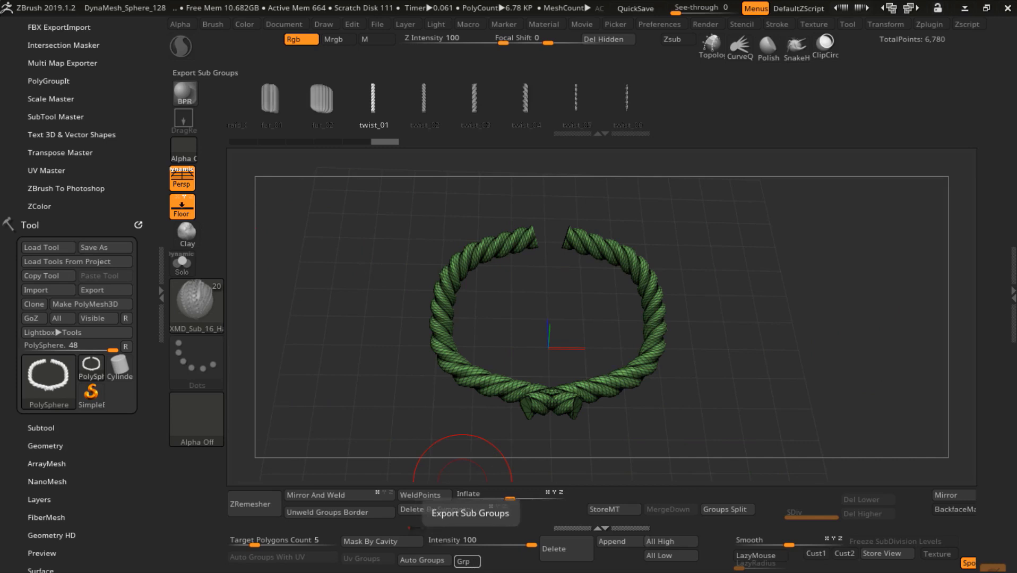
left_click(94, 290)
scroll(340, 250, "down", 2)
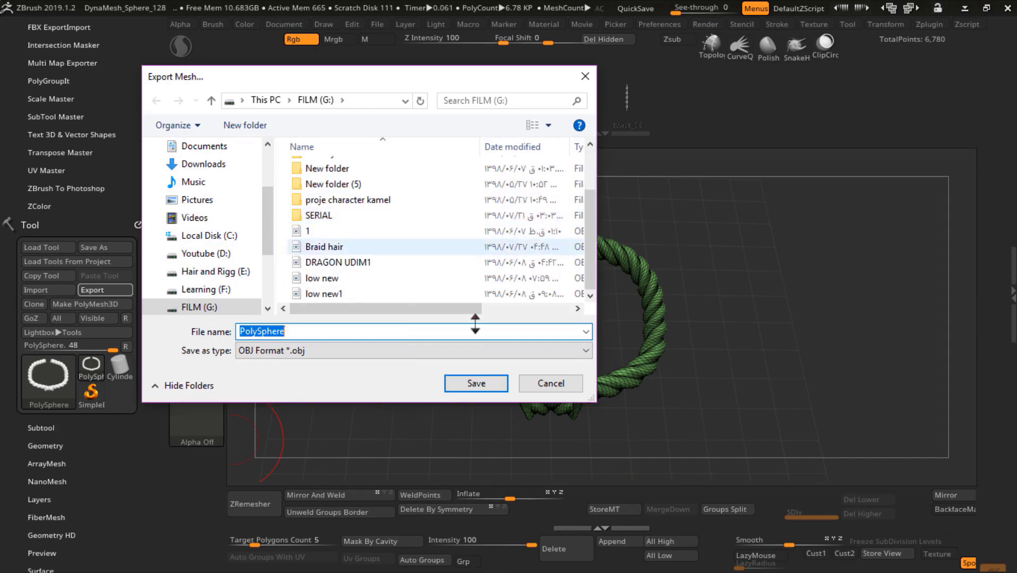
left_click(324, 247)
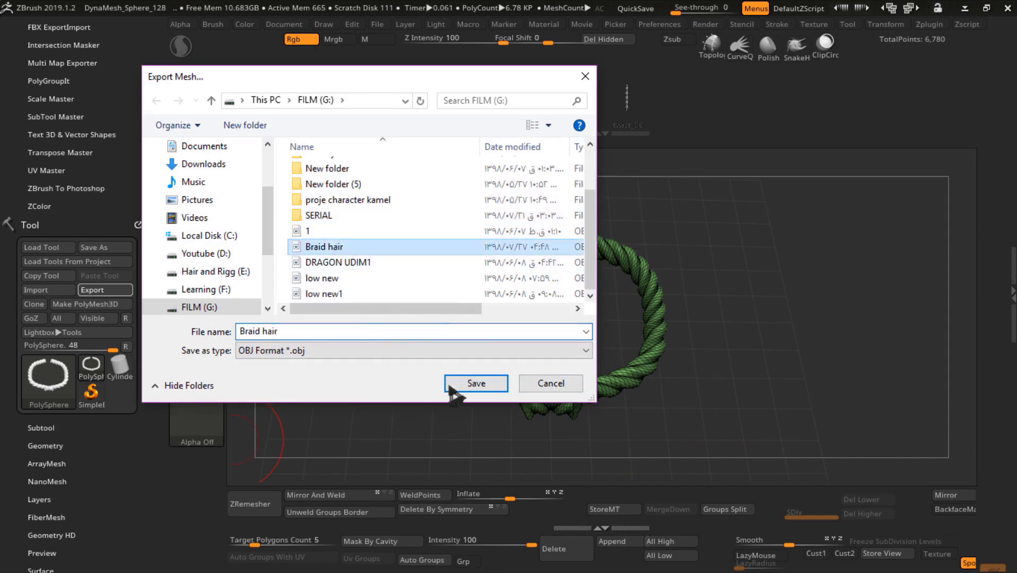
left_click(467, 384)
left_click(553, 298)
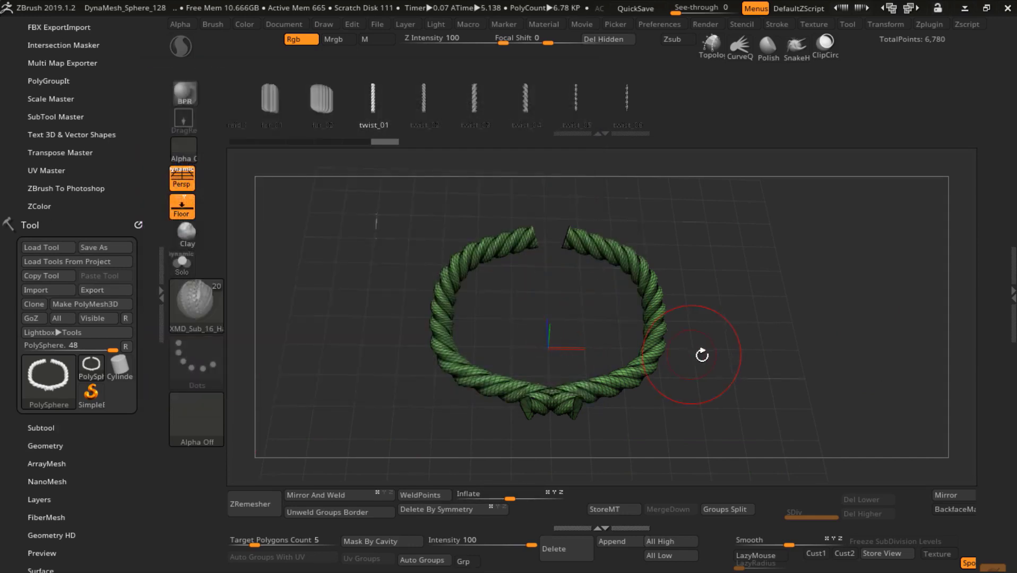
Switch to Maya and import the Braid hair OBJ file from the FILM (G:) drive
key("alt+Tab")
key("alt+Tab")
key("alt+Tab")
key("alt+Tab")
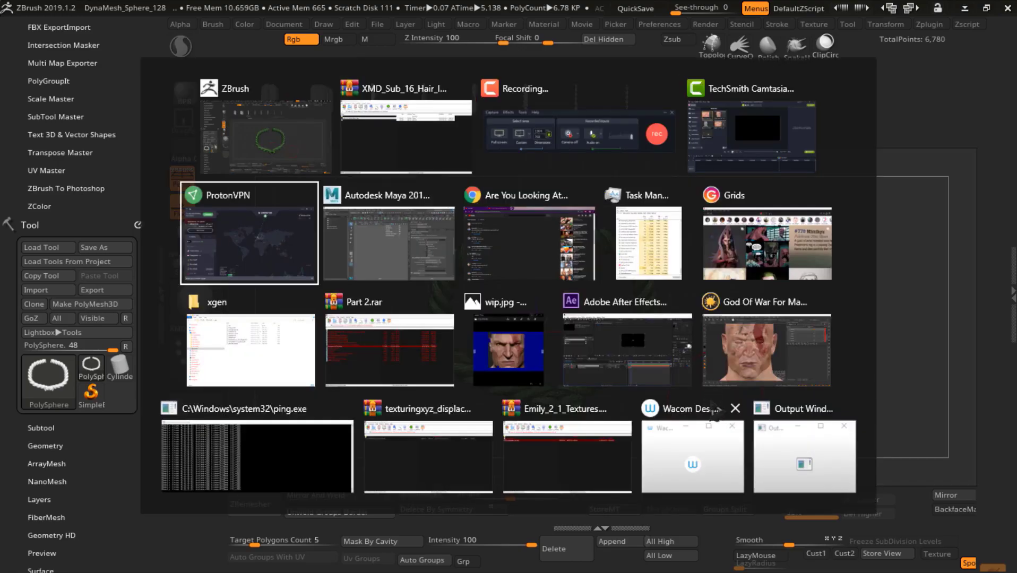
key("alt+Tab")
left_click(13, 24)
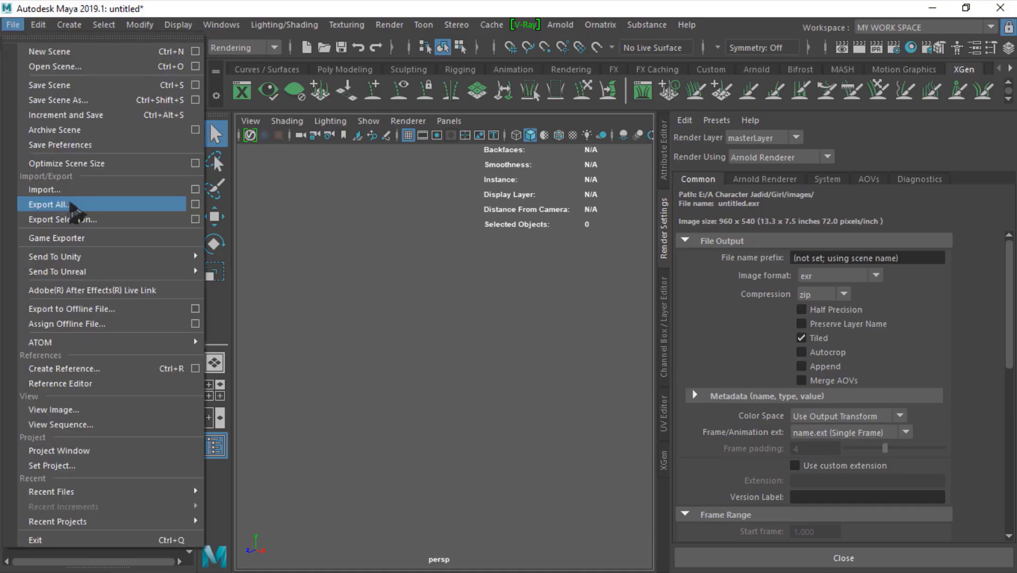
left_click(53, 186)
left_click(63, 167)
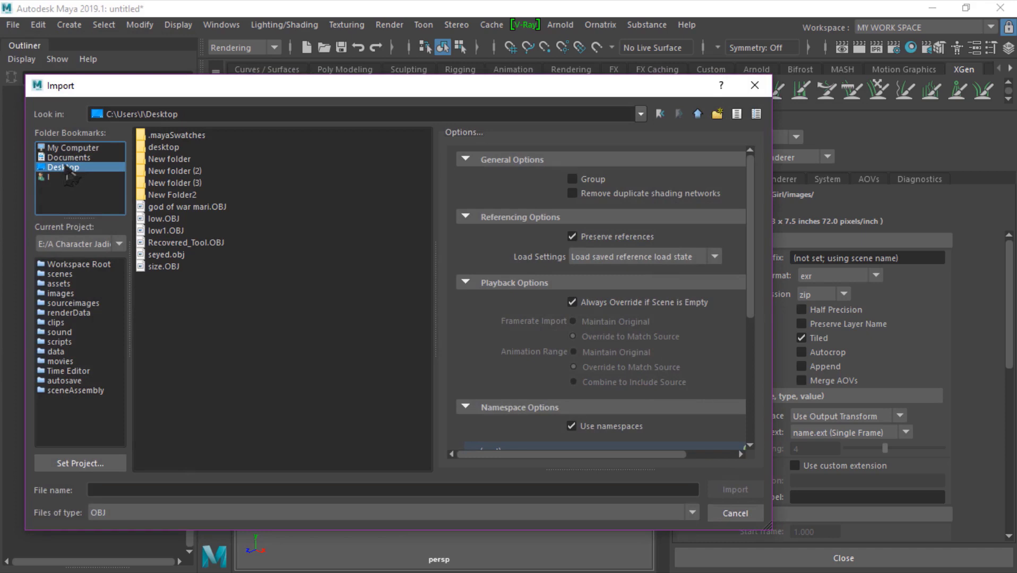
left_click(72, 148)
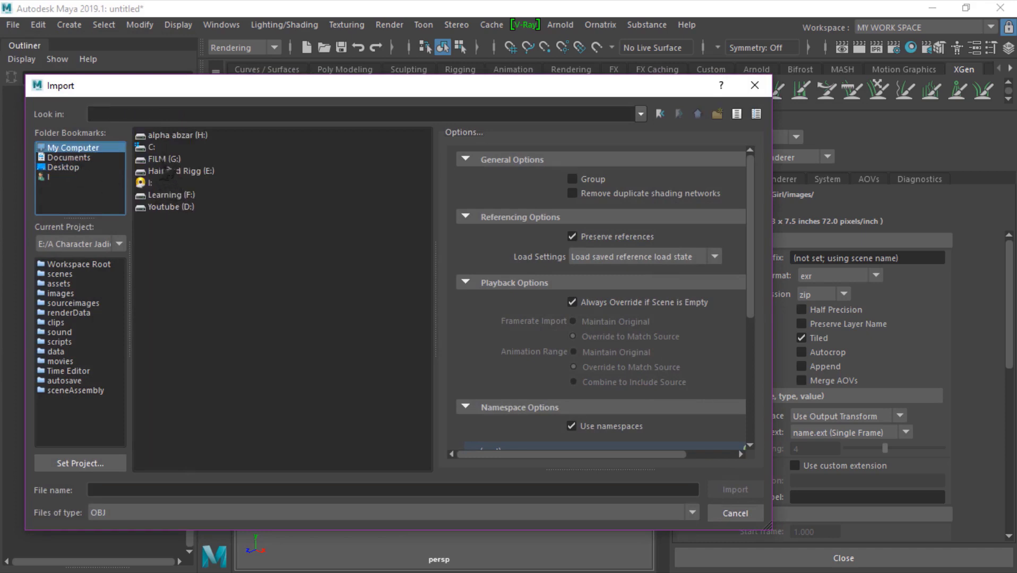
double_click(165, 161)
double_click(169, 243)
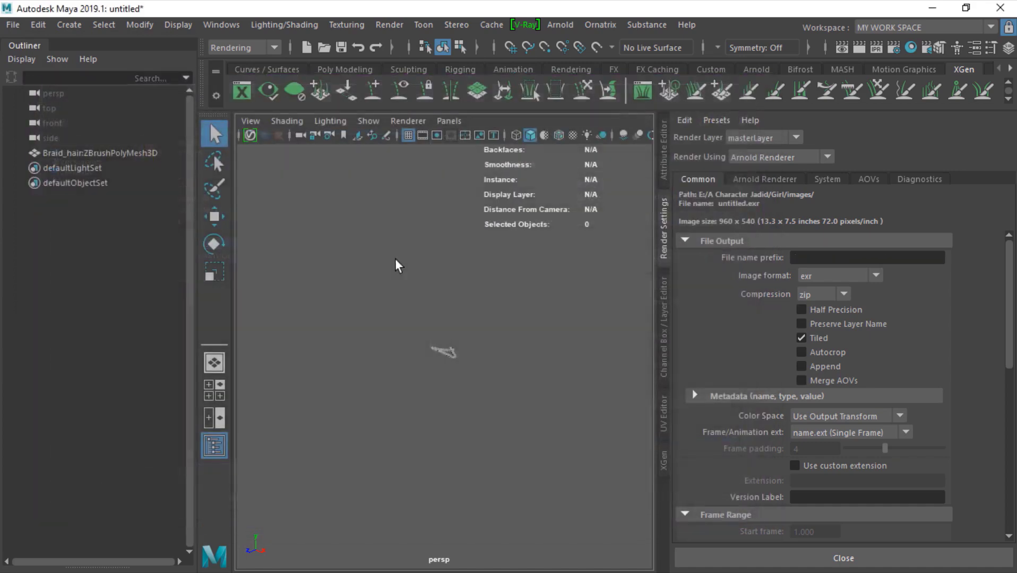
Delete the faces of the two overlapping braid ends where the strands cross, leaving a gap between the halves
key("f")
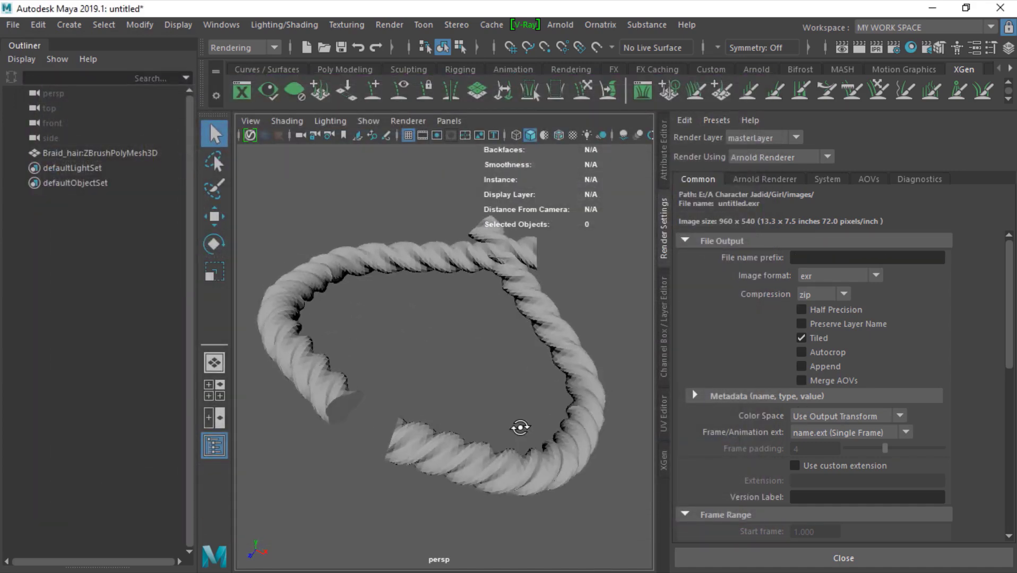
left_click_drag(520, 427, 505, 434, "alt")
right_click_drag(505, 433, 436, 384, "alt")
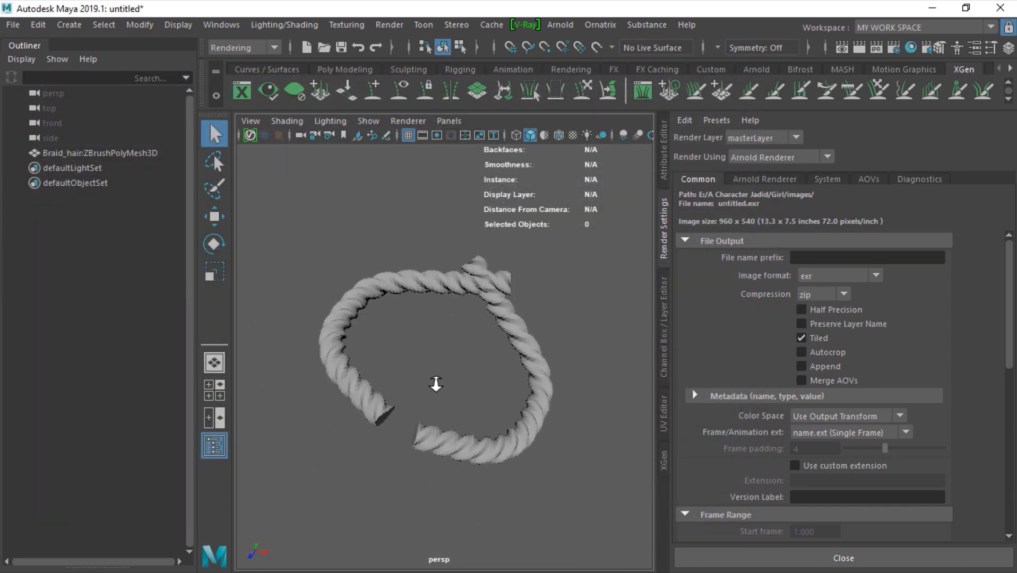
left_click_drag(436, 384, 508, 327, "alt")
right_click_drag(509, 327, 556, 345, "alt")
left_click_drag(556, 345, 401, 372, "alt")
right_click_drag(400, 373, 465, 388, "alt")
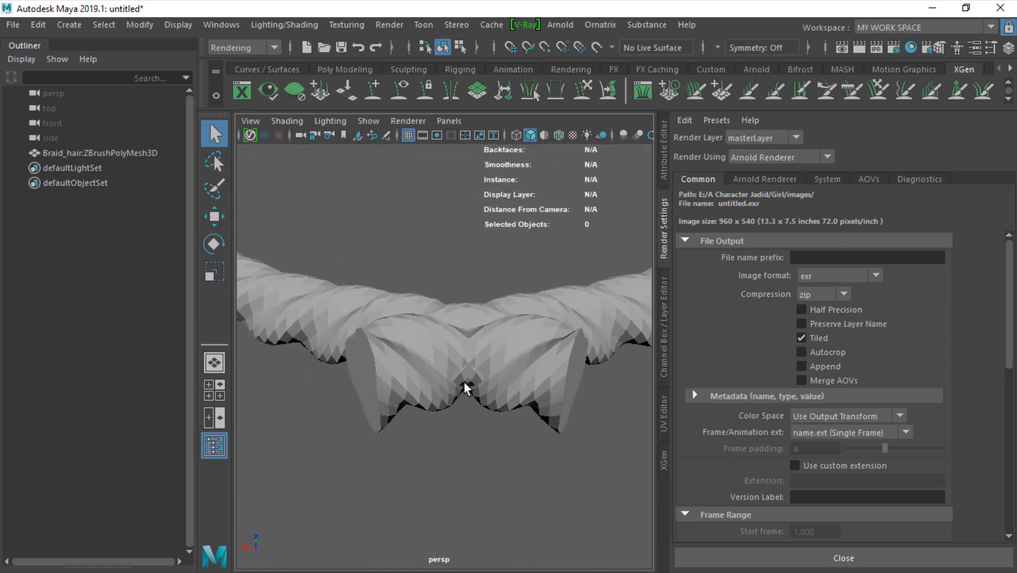
left_click_drag(451, 410, 427, 419, "alt")
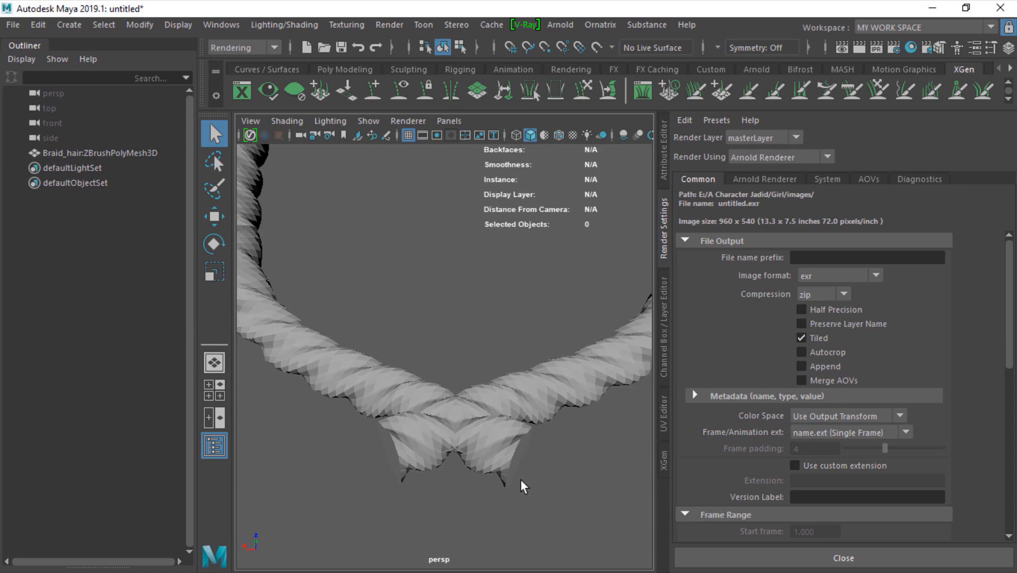
left_click_drag(531, 491, 389, 358)
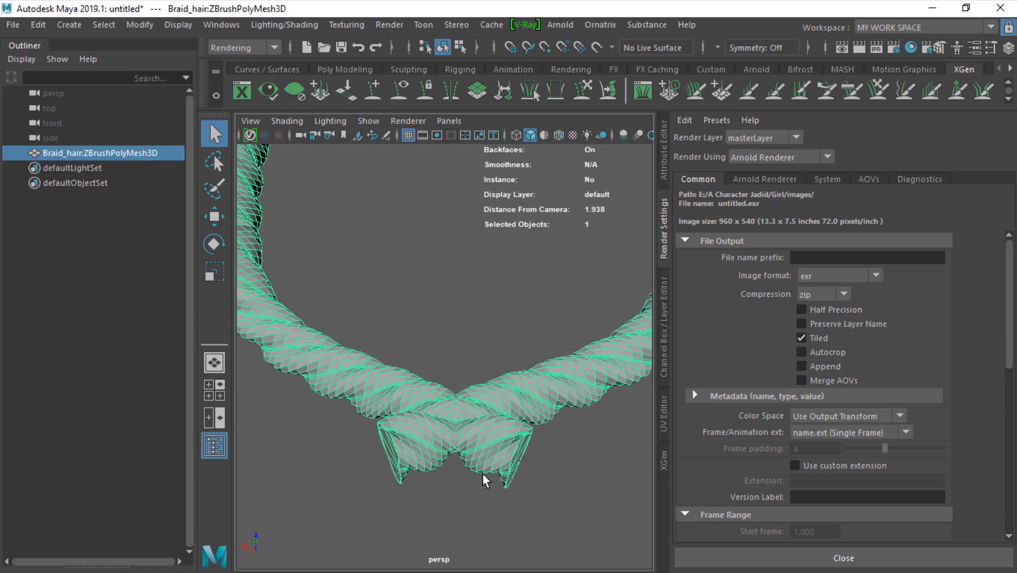
right_click_drag(465, 424, 472, 178)
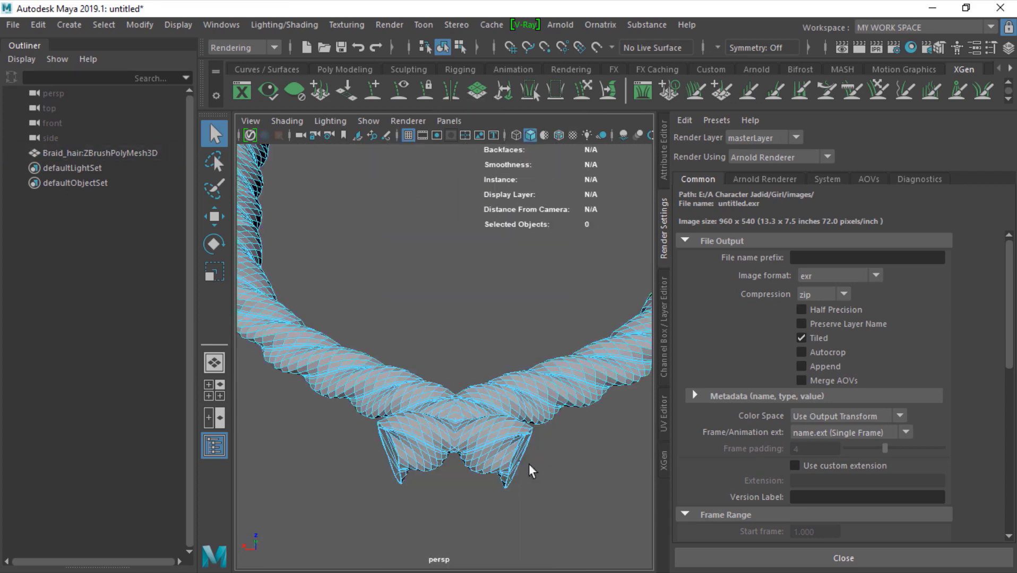
left_click_drag(433, 486, 377, 349)
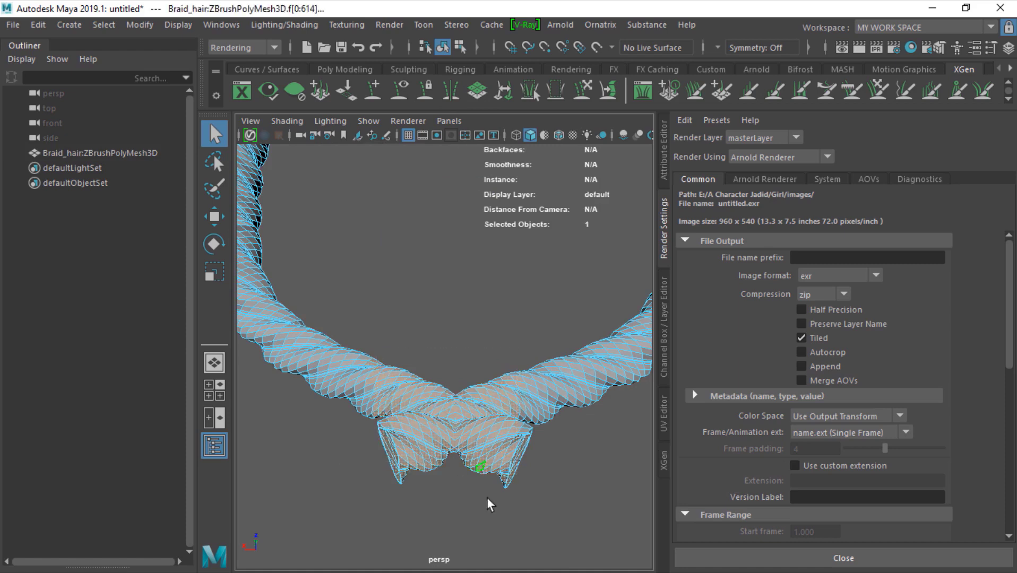
left_click_drag(472, 490, 373, 325)
key("Delete")
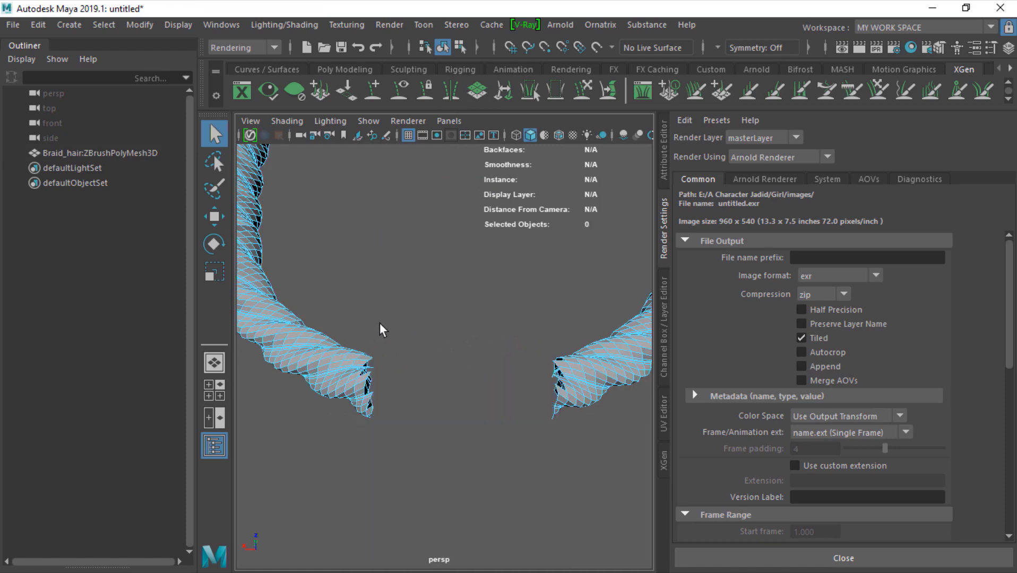
Delete the end faces on both braid halves at the gap opposite the removed crossing
left_click_drag(464, 381, 506, 430, "alt")
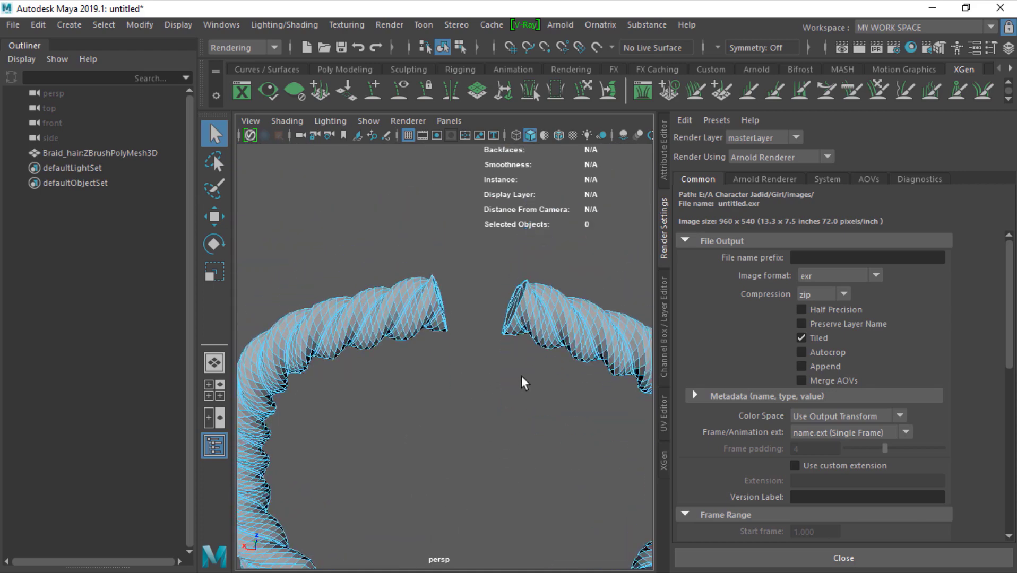
left_click_drag(521, 375, 393, 231)
left_click_drag(548, 415, 424, 212)
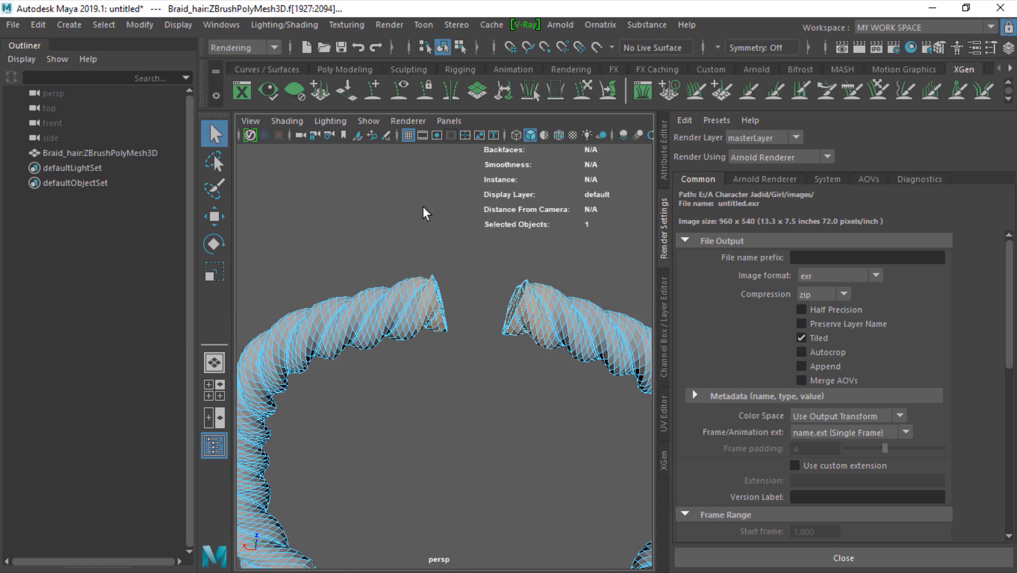
left_click(423, 208)
Return the trimmed braid from face editing to object mode with the whole mesh selected
left_click_drag(482, 258, 448, 352, "alt")
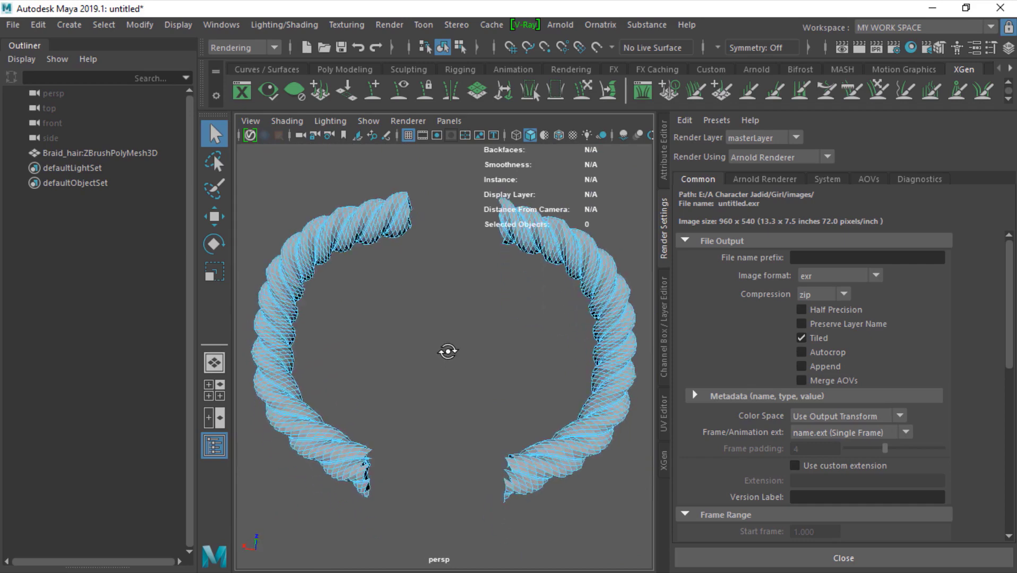
right_click_drag(448, 351, 386, 356, "alt")
middle_click_drag(386, 355, 431, 382, "alt")
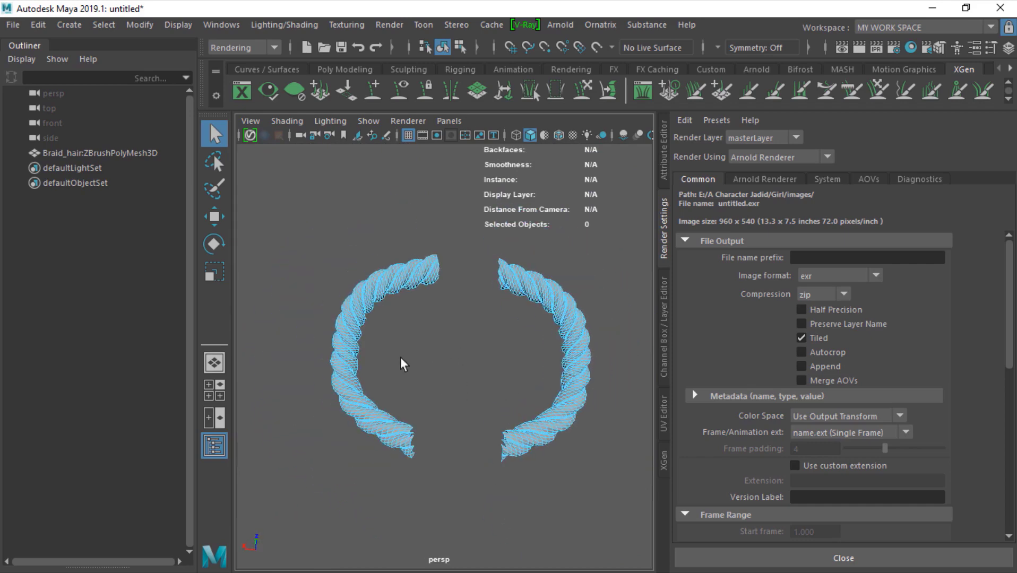
right_click_drag(400, 358, 465, 367, "alt")
middle_click_drag(465, 368, 477, 384, "alt")
left_click_drag(477, 383, 483, 347, "alt")
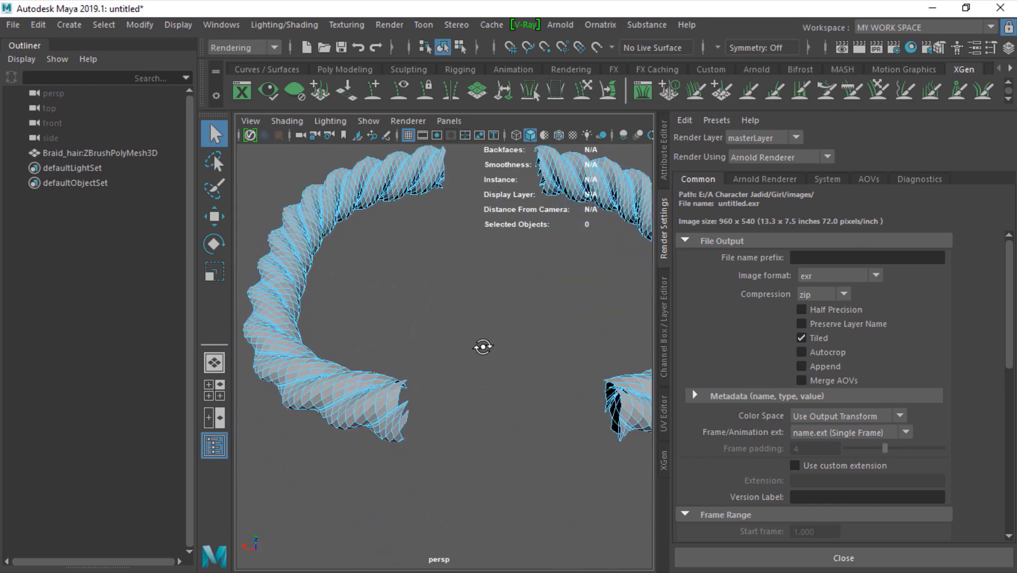
right_click_drag(483, 347, 406, 362, "alt")
right_click_drag(326, 300, 402, 132)
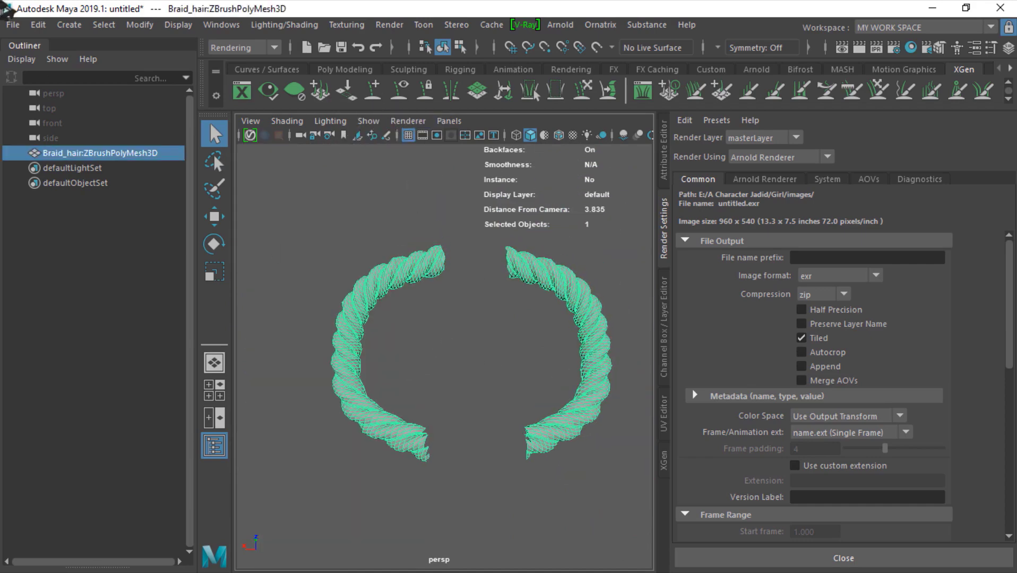
Convert the braid from polygons to a subdiv surface with maximum base mesh faces 10000 and maximum edges per vertex 50
left_click(133, 21)
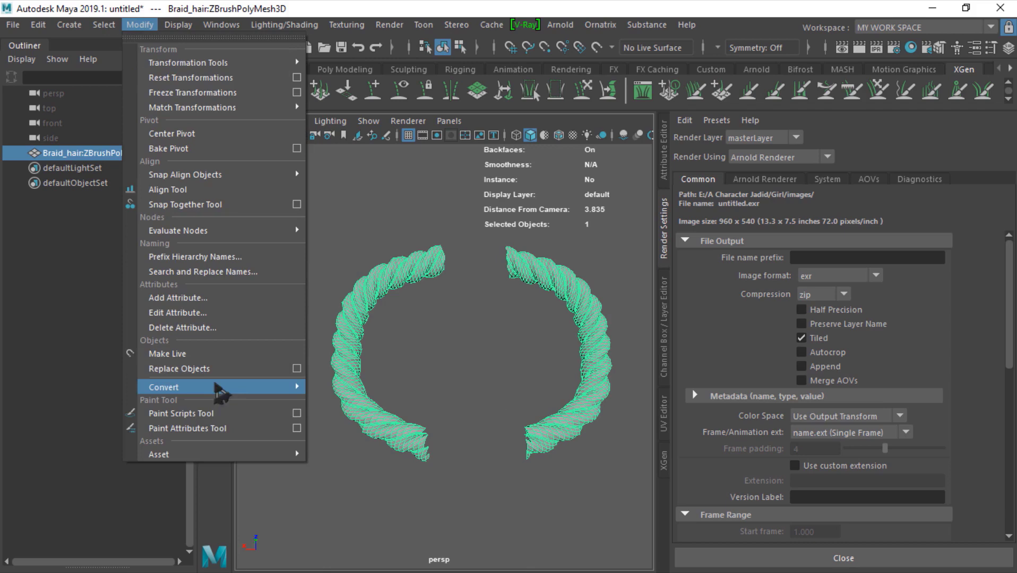
mouse_move(221, 388)
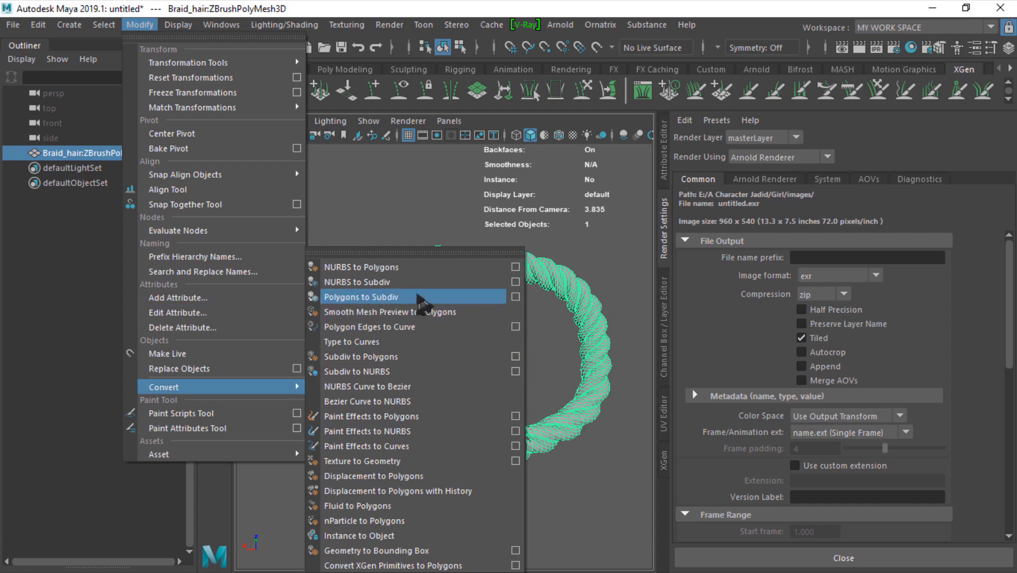
left_click(514, 297)
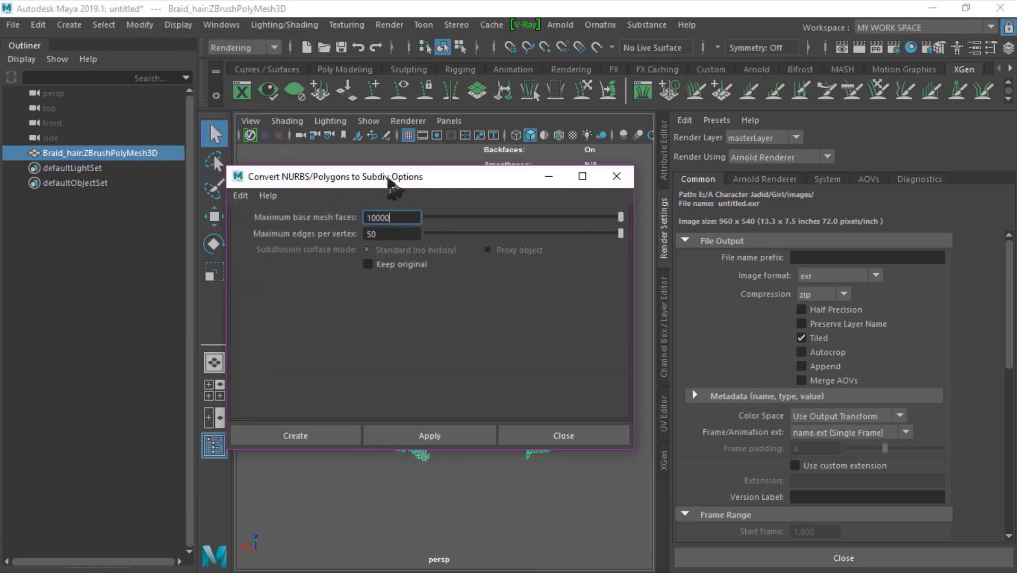
left_click_drag(401, 177, 764, 203)
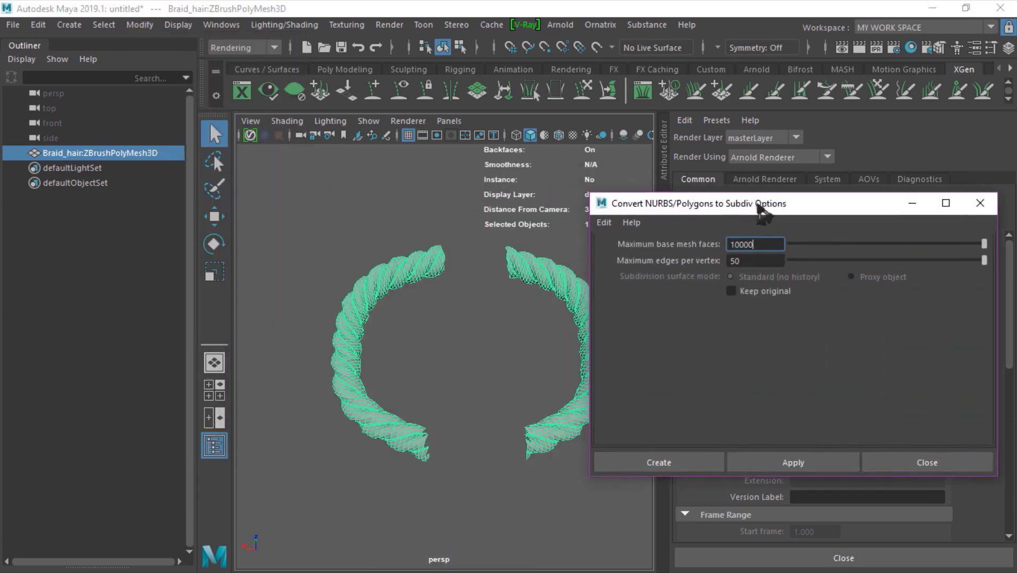
left_click(679, 463)
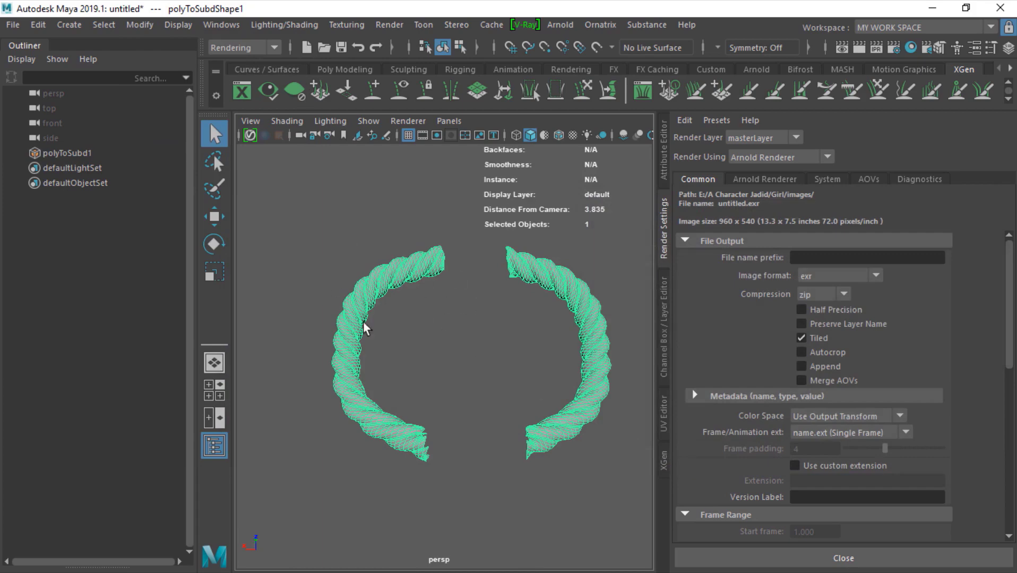
Review the maximum base mesh faces setting in the Polygons to Subdiv conversion options without converting again
right_click_drag(363, 321, 284, 323, "alt")
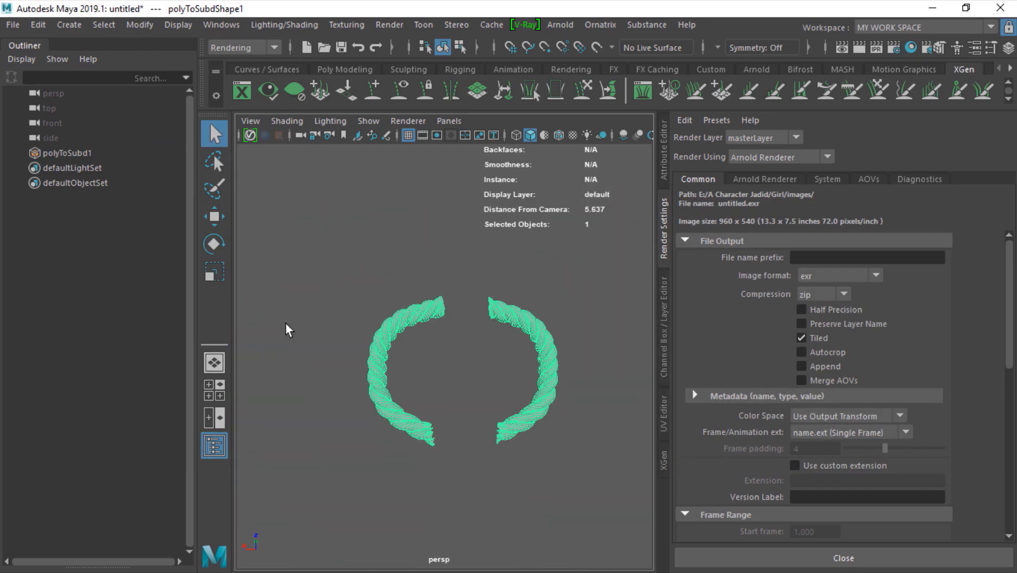
left_click(139, 24)
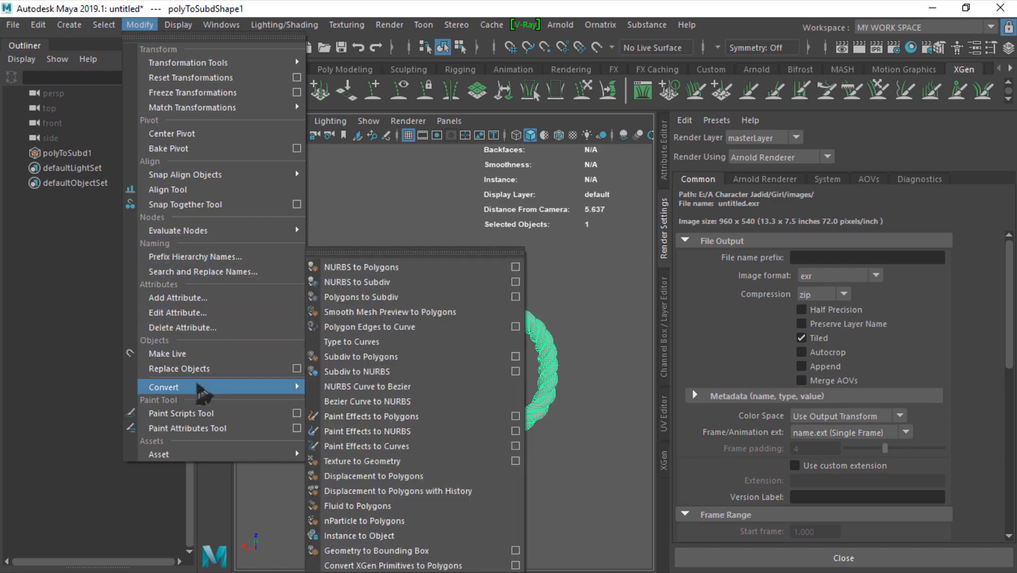
left_click(515, 297)
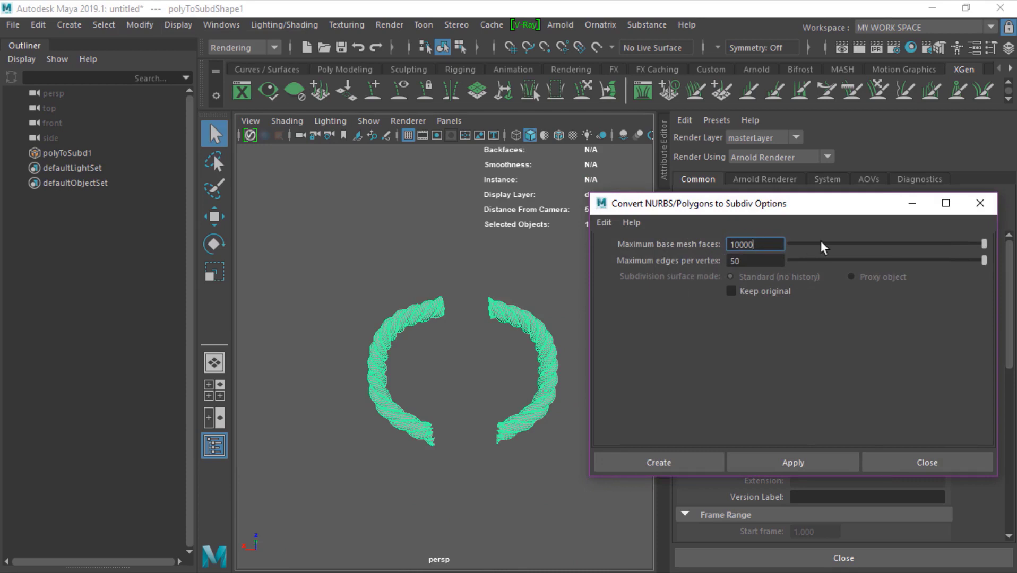
left_click_drag(756, 244, 657, 232)
left_click_drag(802, 211, 702, 192)
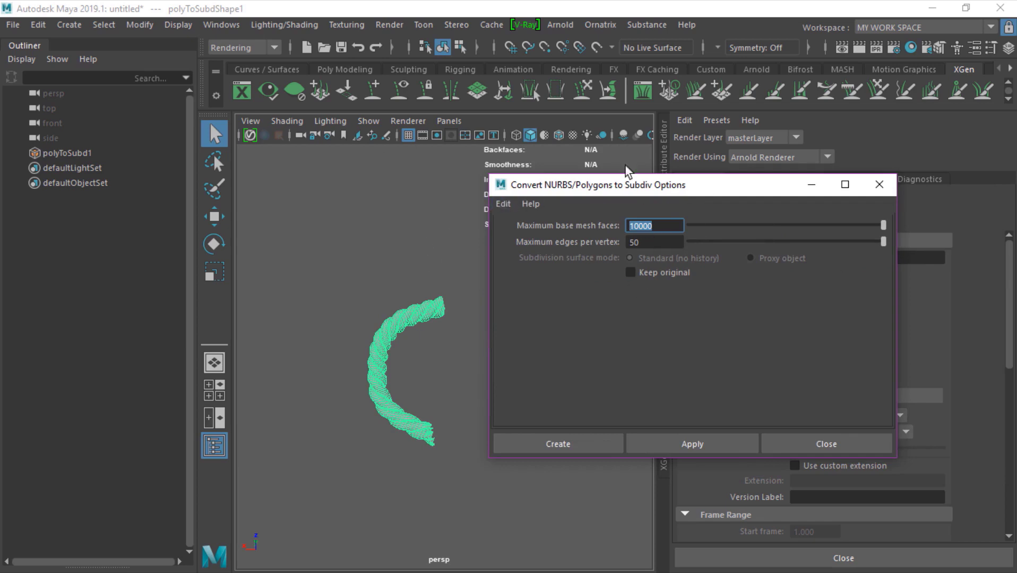
left_click(879, 185)
Try converting the subdiv braid back to polygons without adjusting the options, and undo the conversion
key("f")
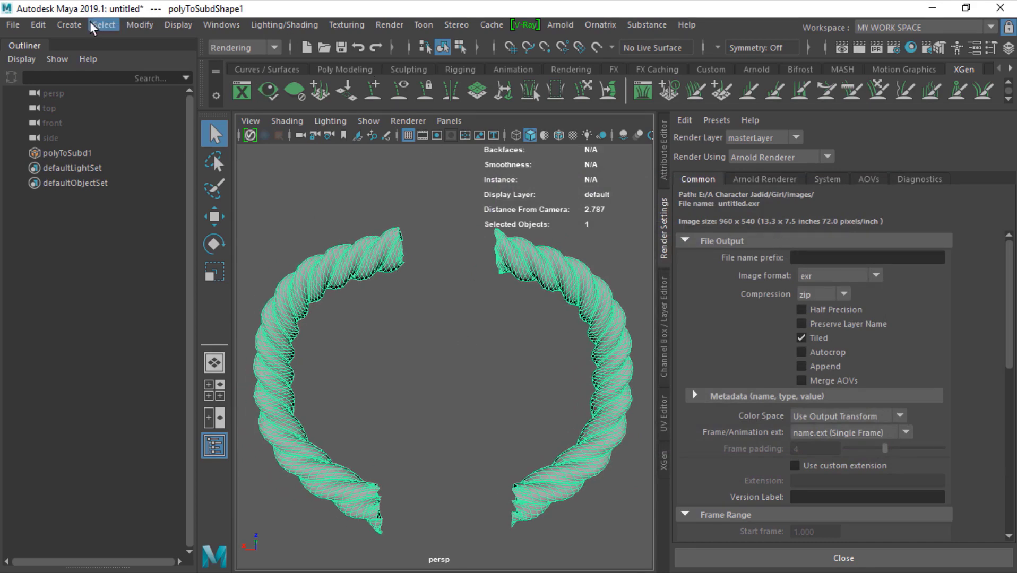
left_click(133, 21)
mouse_move(175, 387)
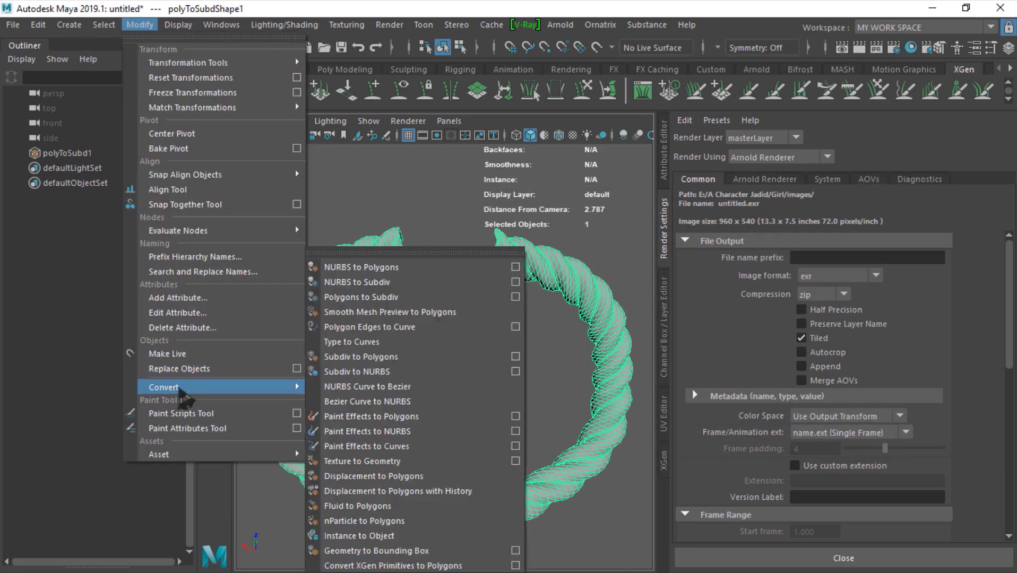
left_click(378, 357)
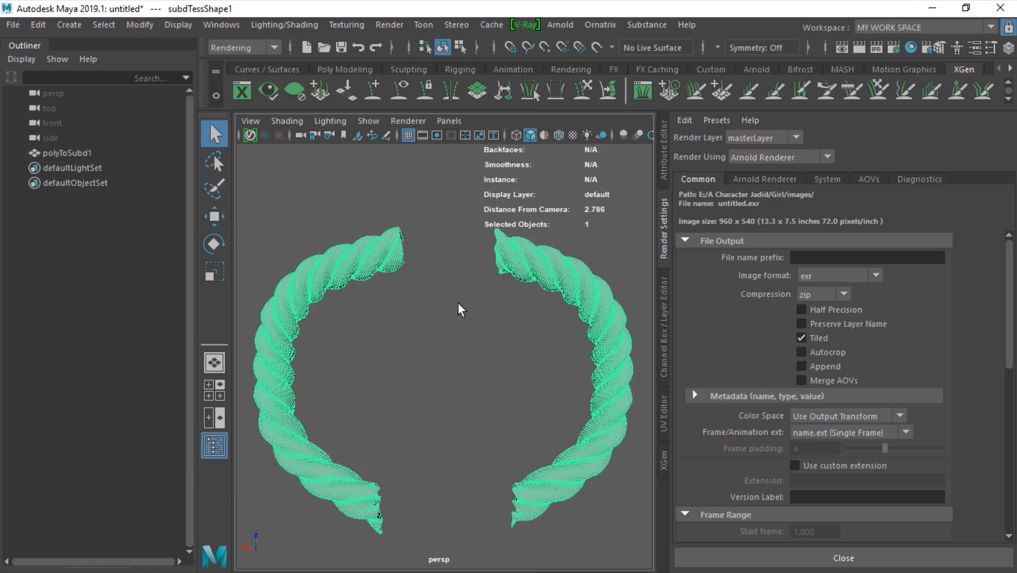
right_click_drag(458, 303, 331, 326, "alt")
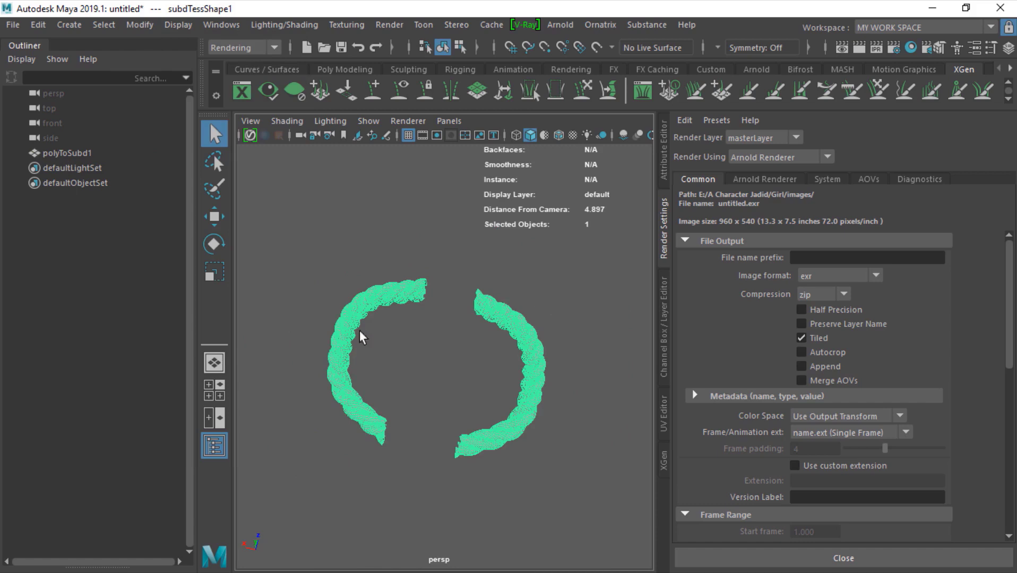
key("ctrl+z")
Convert the subdiv braid polyToSubd1 to NURBS surfaces
right_click_drag(417, 328, 453, 345, "alt")
left_click(67, 153)
left_click(140, 25)
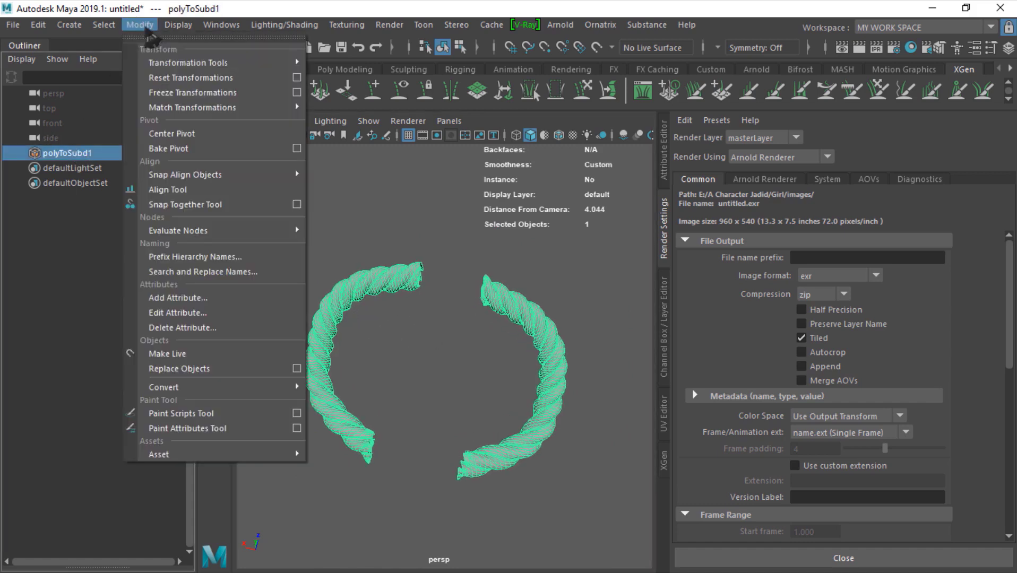
mouse_move(200, 233)
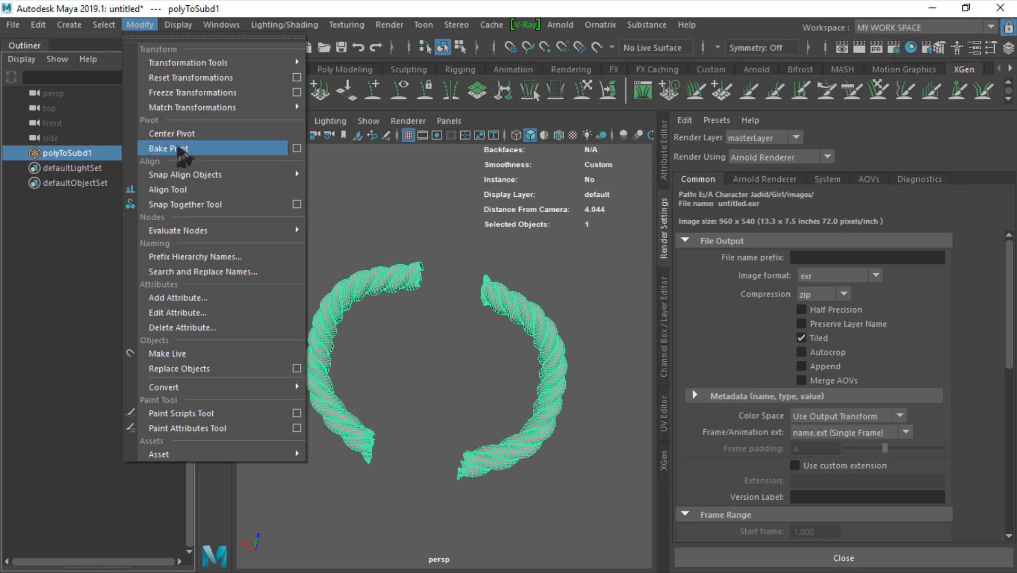
mouse_move(284, 390)
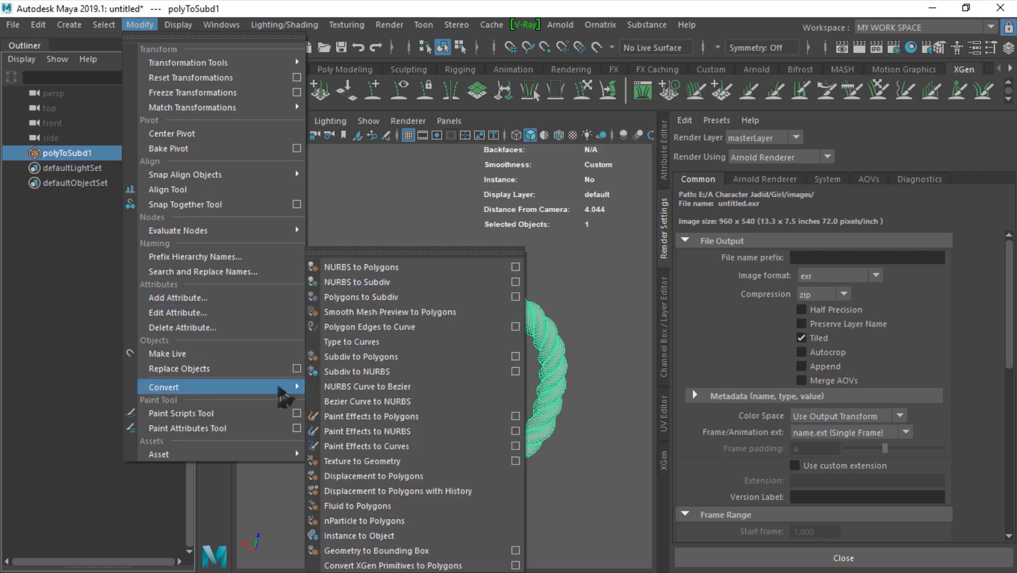
left_click(380, 374)
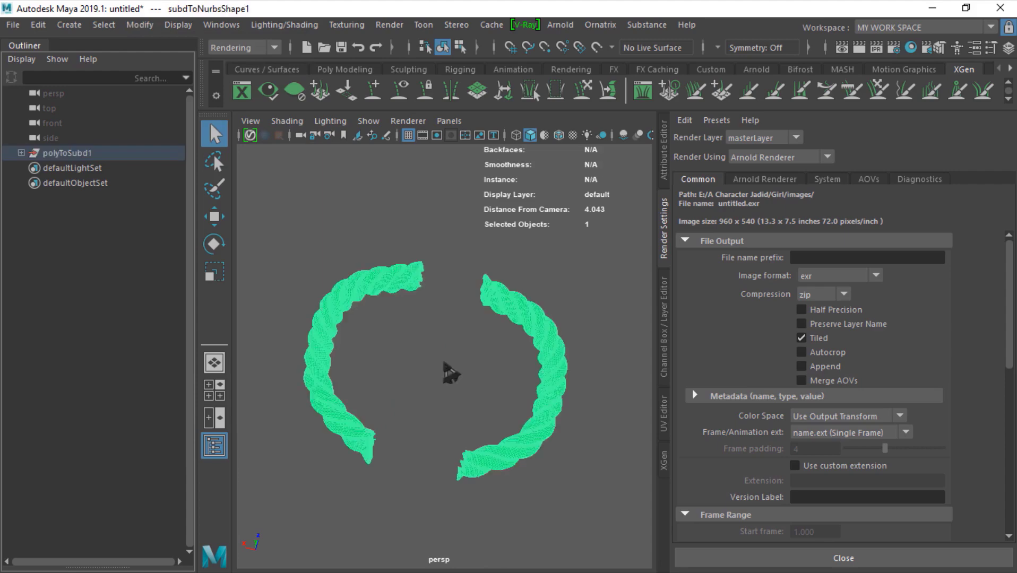
Expand the converted polyToSubd1 group and examine the separate NURBS patches along the braid body and at its jagged ends
left_click(20, 152)
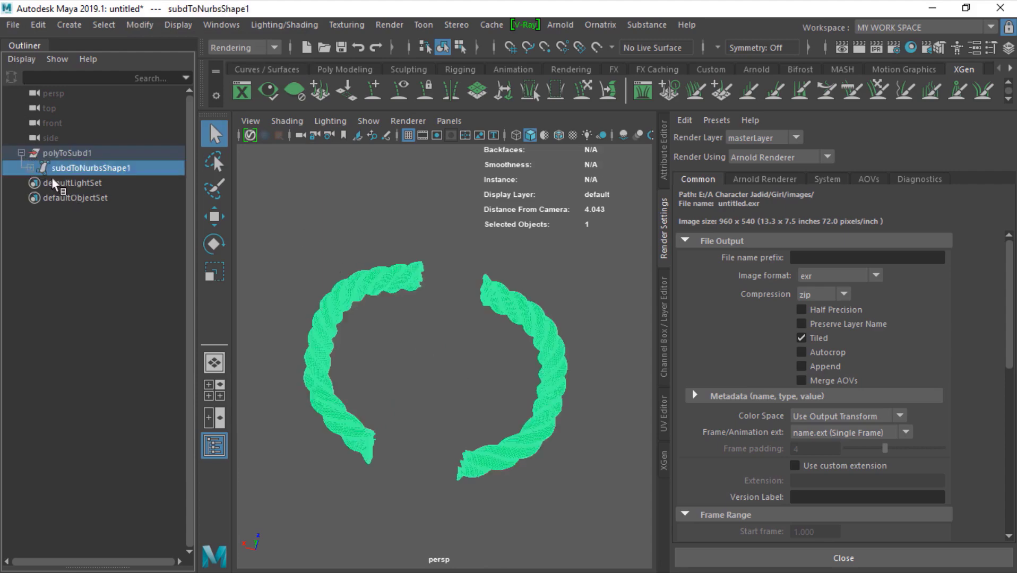
left_click(28, 167)
scroll(529, 310, "up", 3)
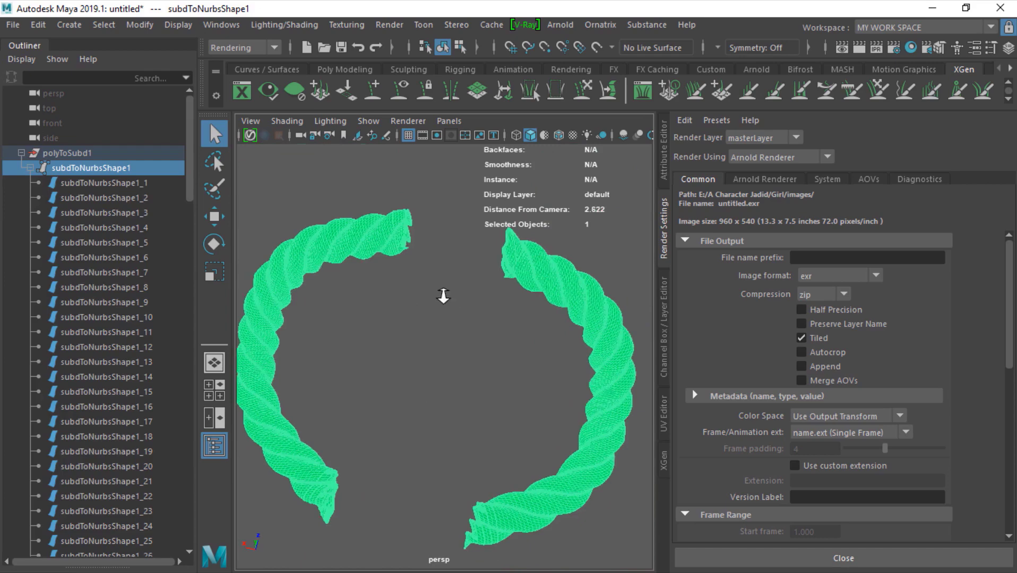
scroll(468, 293, "down", 2)
left_click(364, 238)
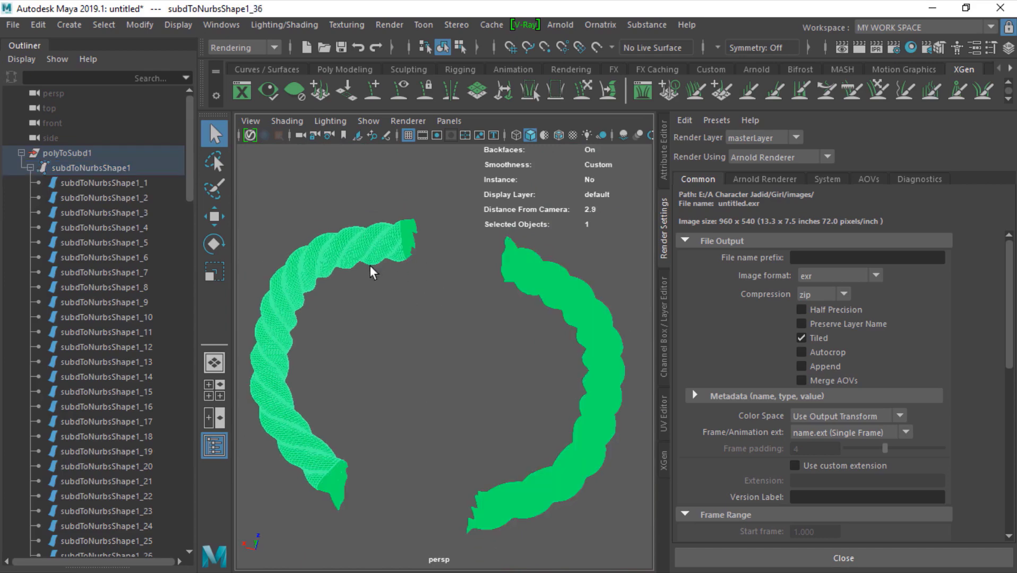
scroll(334, 253, "up", 4)
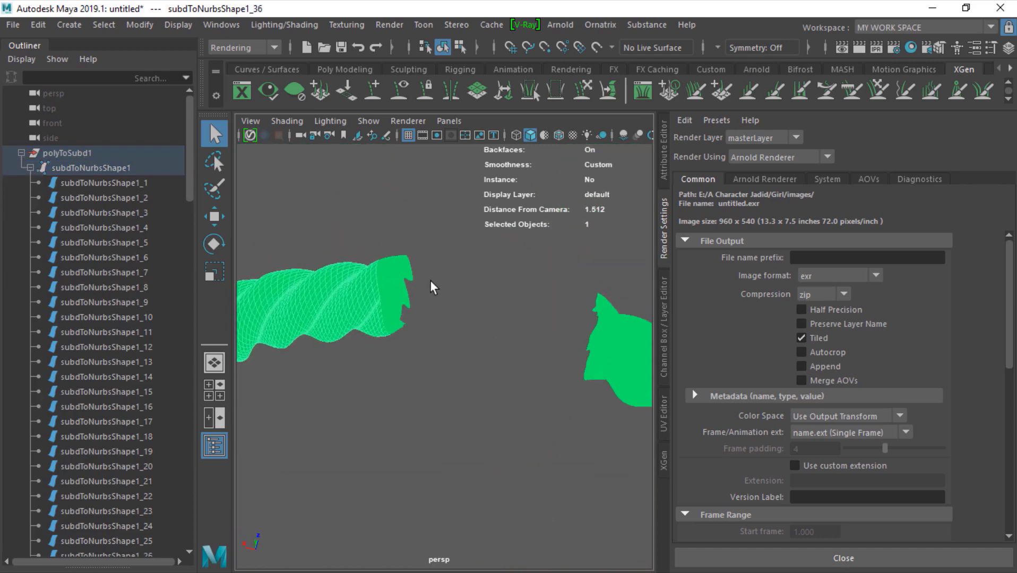
scroll(430, 281, "up", 4)
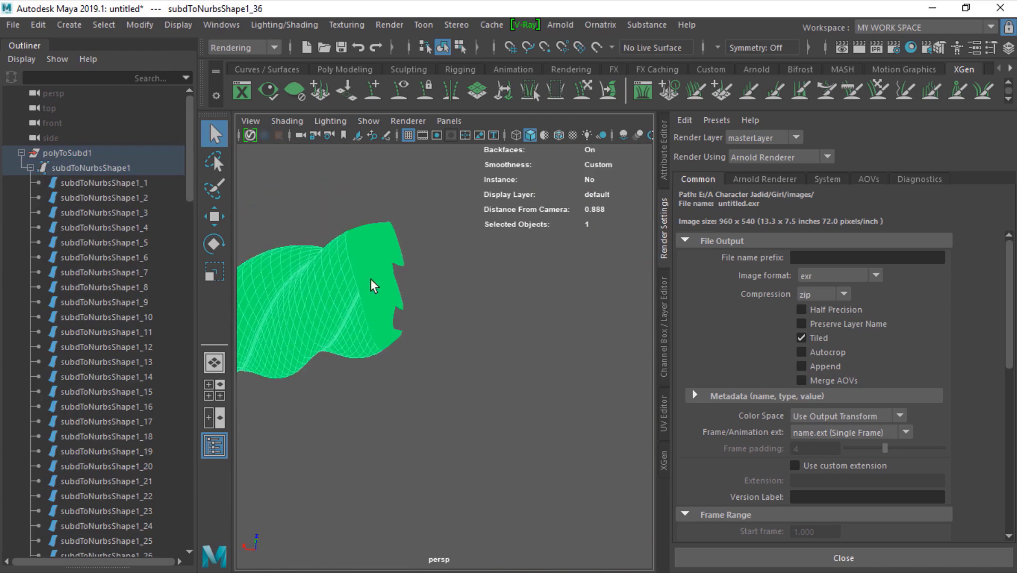
left_click(392, 274)
left_click(376, 267)
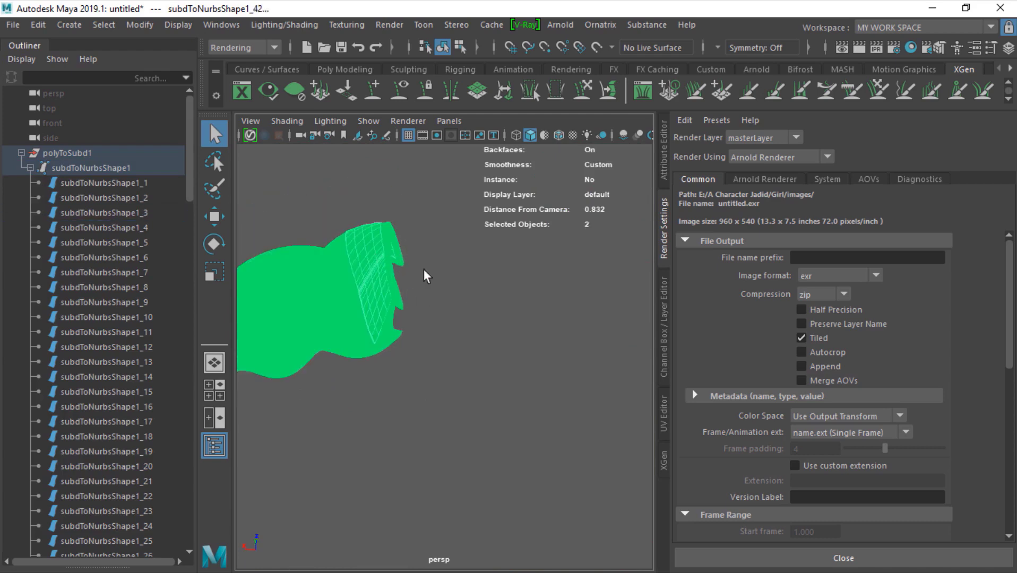
left_click_drag(372, 228, 374, 230)
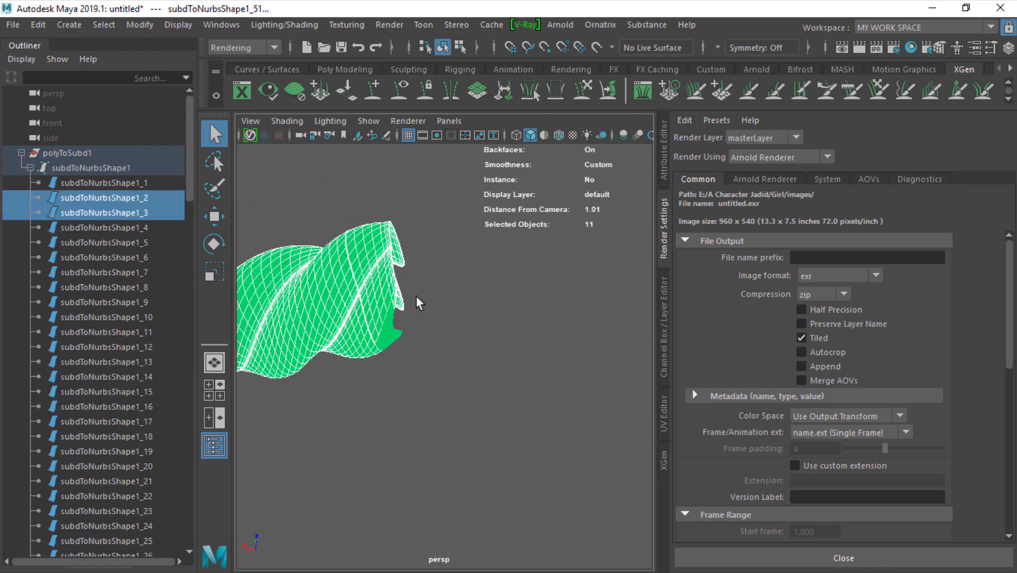
left_click(461, 331)
right_click_drag(459, 331, 223, 323, "alt")
right_click_drag(395, 344, 430, 347, "alt")
middle_click_drag(431, 347, 412, 322, "alt")
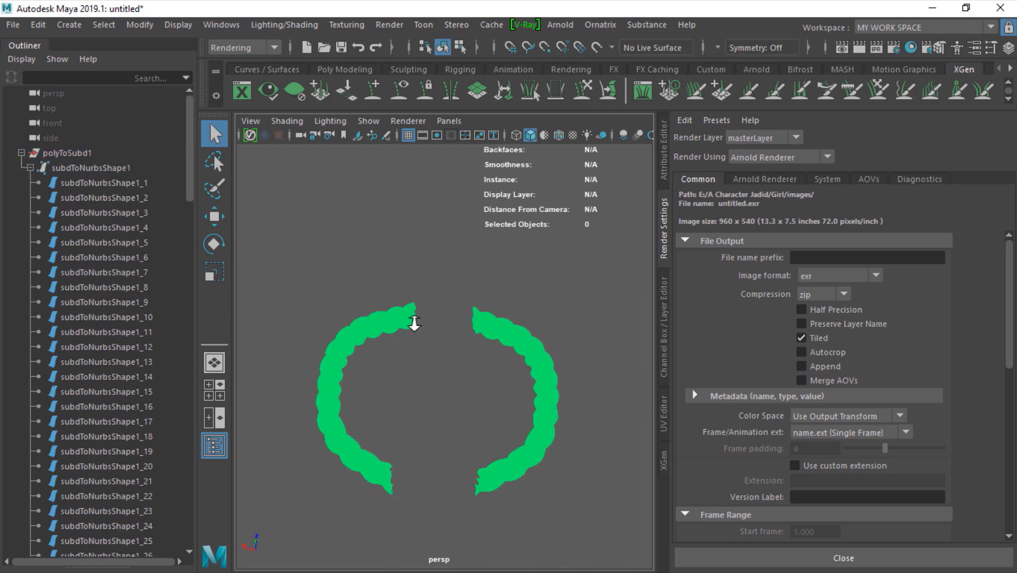
right_click_drag(413, 322, 433, 323, "alt")
scroll(413, 338, "up", 3)
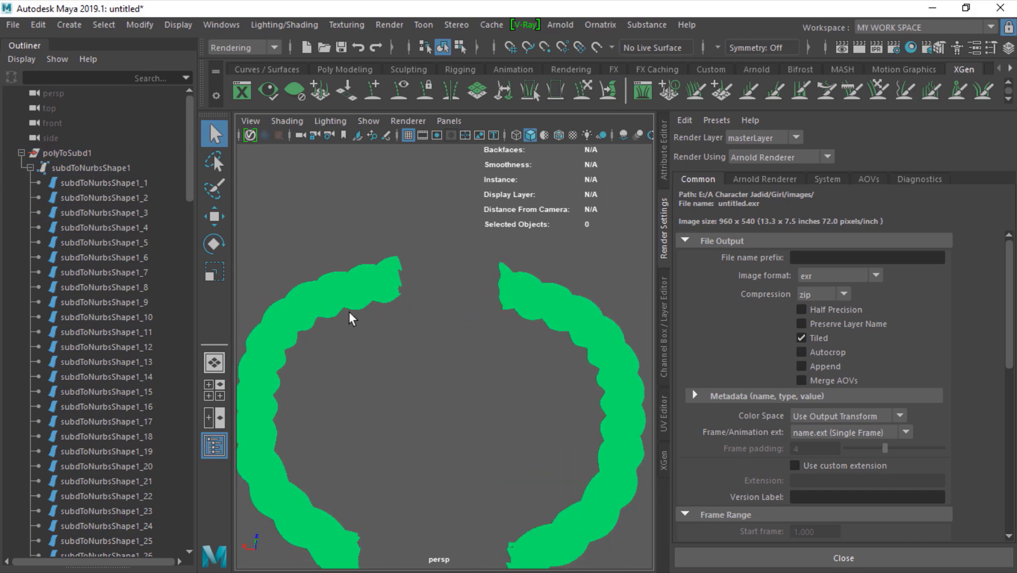
Select the two long braid surfaces subdToNurbsShape1_24 and subdToNurbsShape1_36 and take them out of the polyToSubd1 group to the top level
left_click(317, 301)
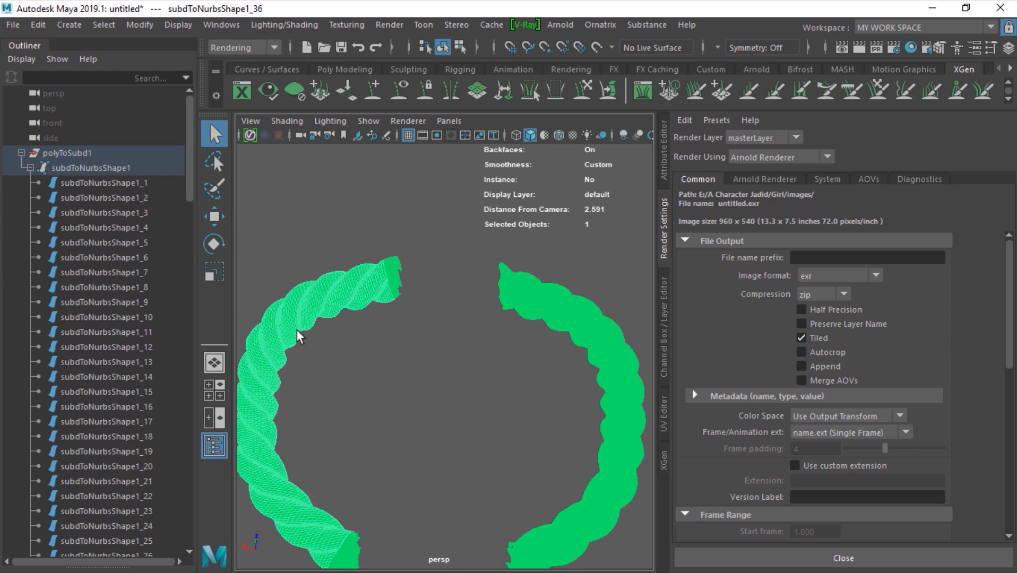
left_click(622, 381, "shift")
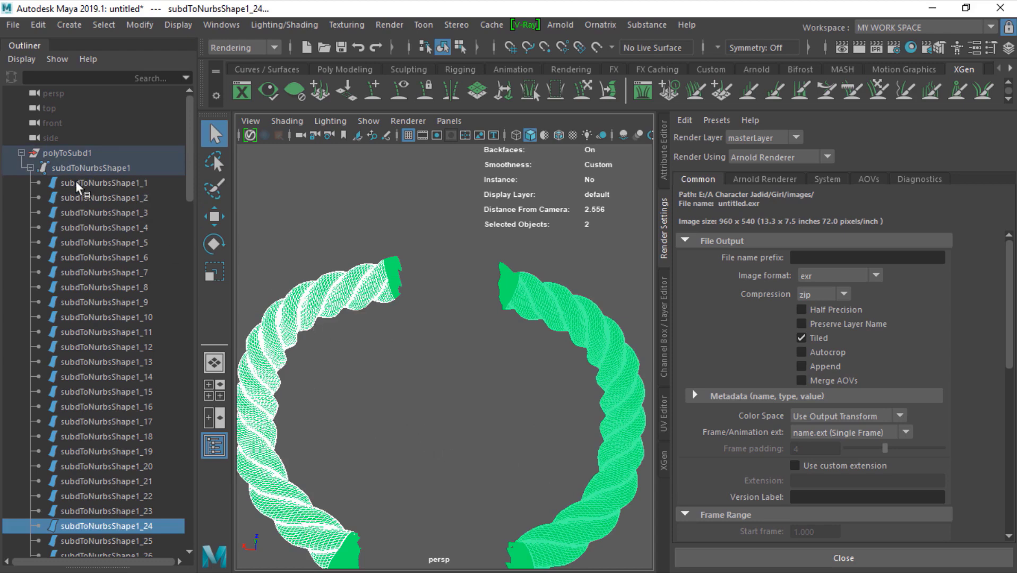
scroll(86, 395, "down", 5)
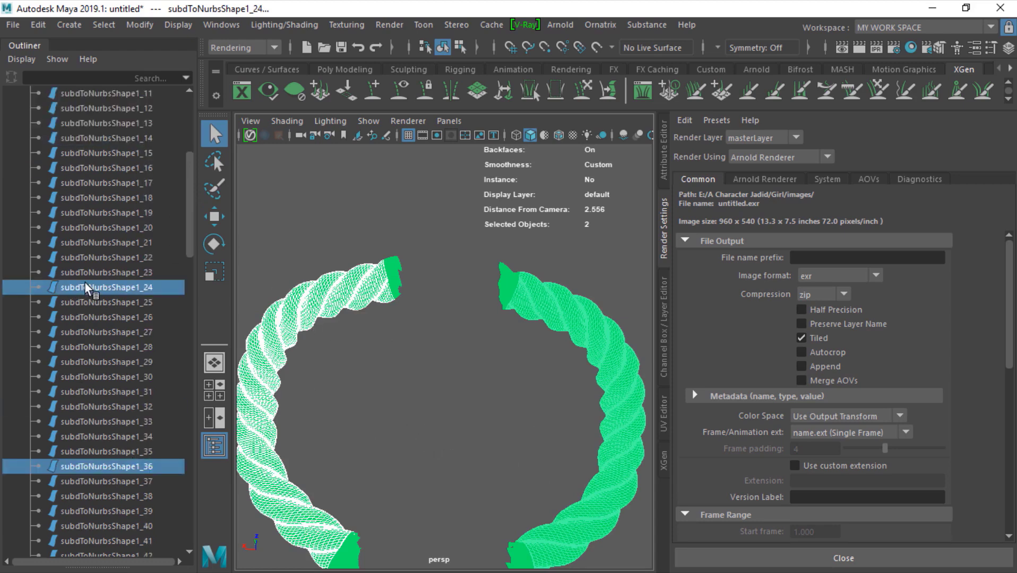
middle_click_drag(85, 282, 97, 94)
scroll(77, 147, "up", 1)
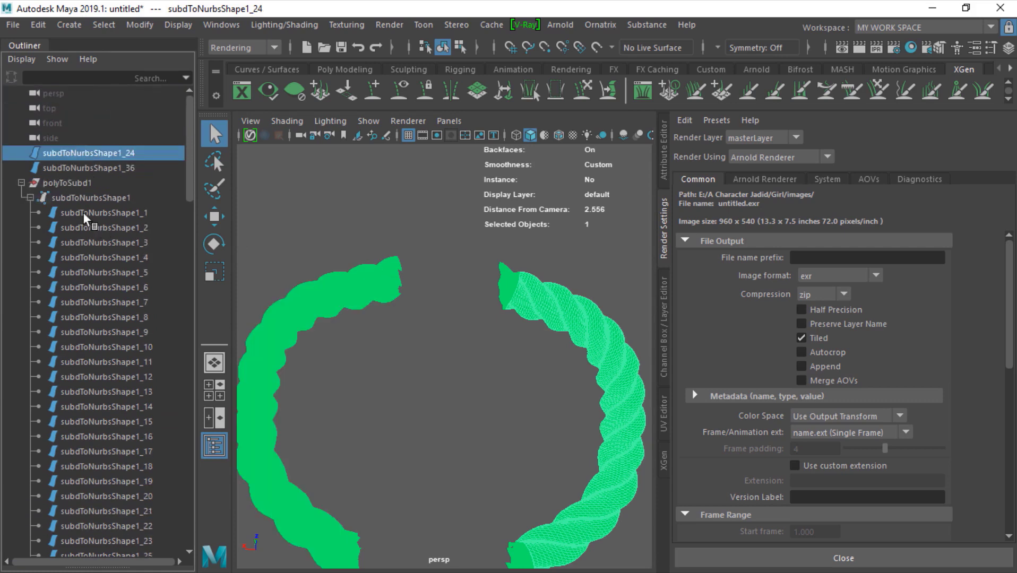
Delete the polyToSubd1 group with the leftover end patches and select the two remaining braid surfaces
left_click(60, 182)
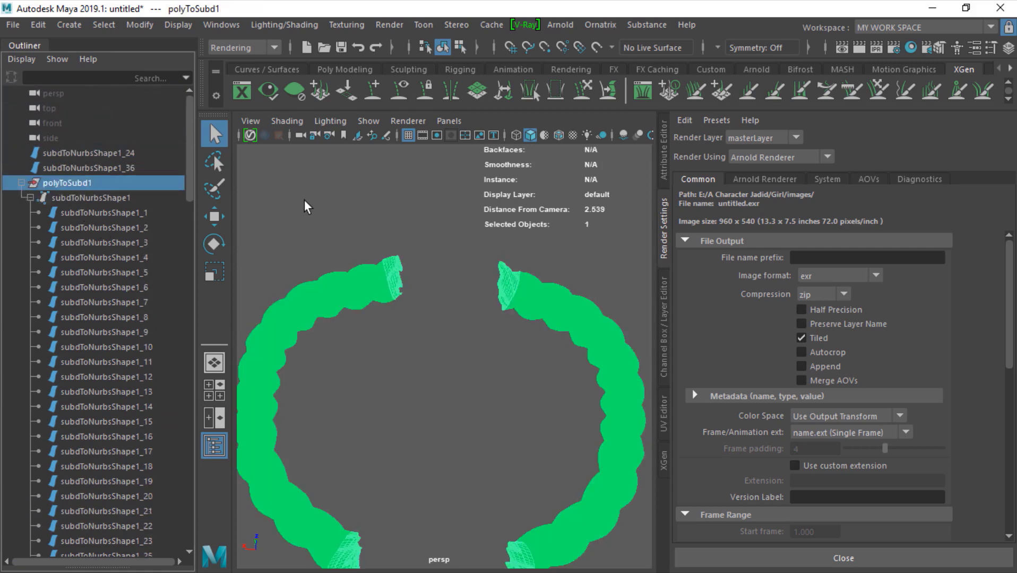
key("Delete")
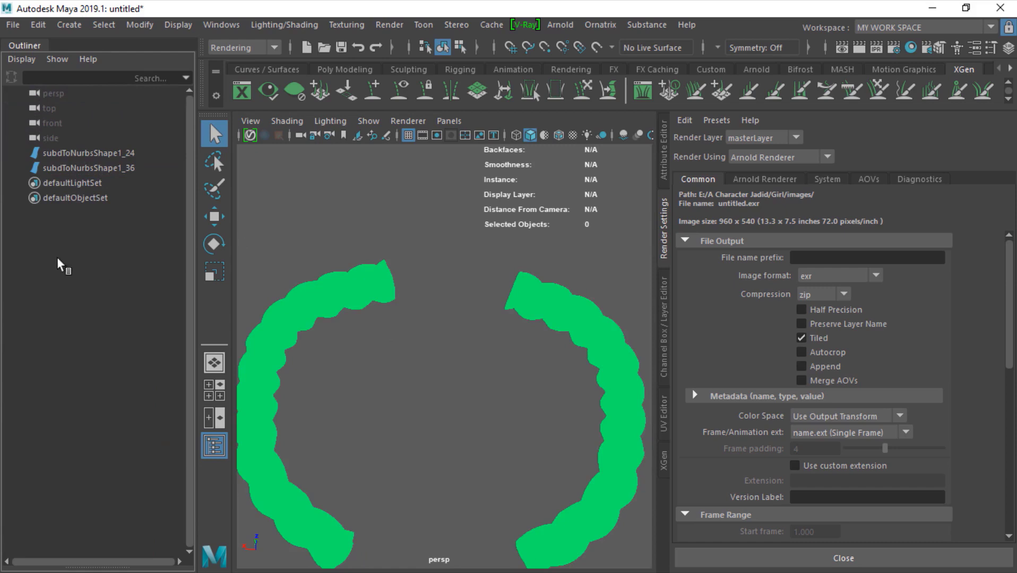
left_click(70, 157)
left_click(76, 170, "shift")
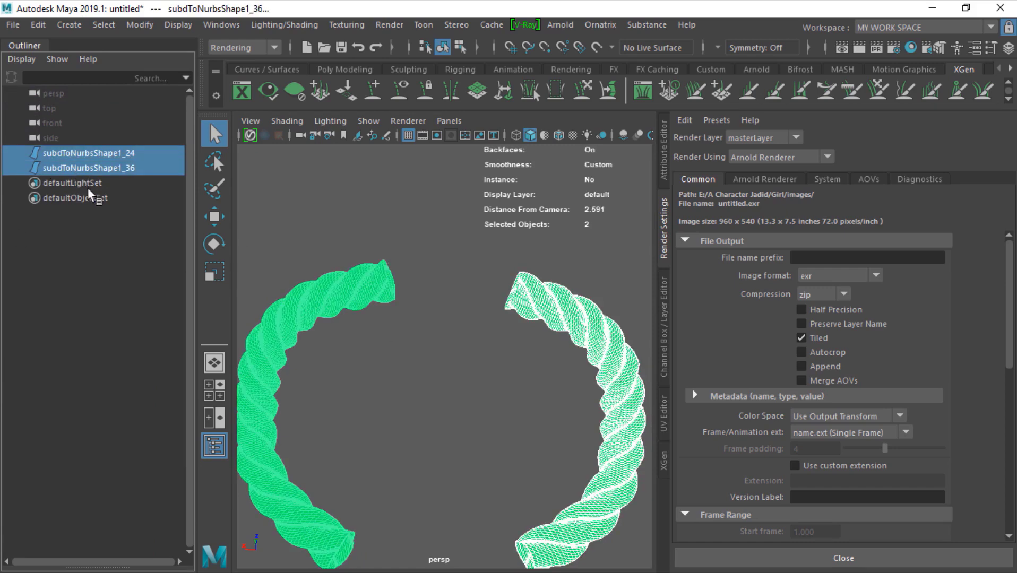
Move the braid half subdToNurbsShape1_24 along X until its upper end nearly meets the other half, and clear the selection
left_click(569, 314)
key("w")
scroll(536, 433, "down", 1)
left_click_drag(381, 435, 299, 434)
scroll(439, 464, "up", 2)
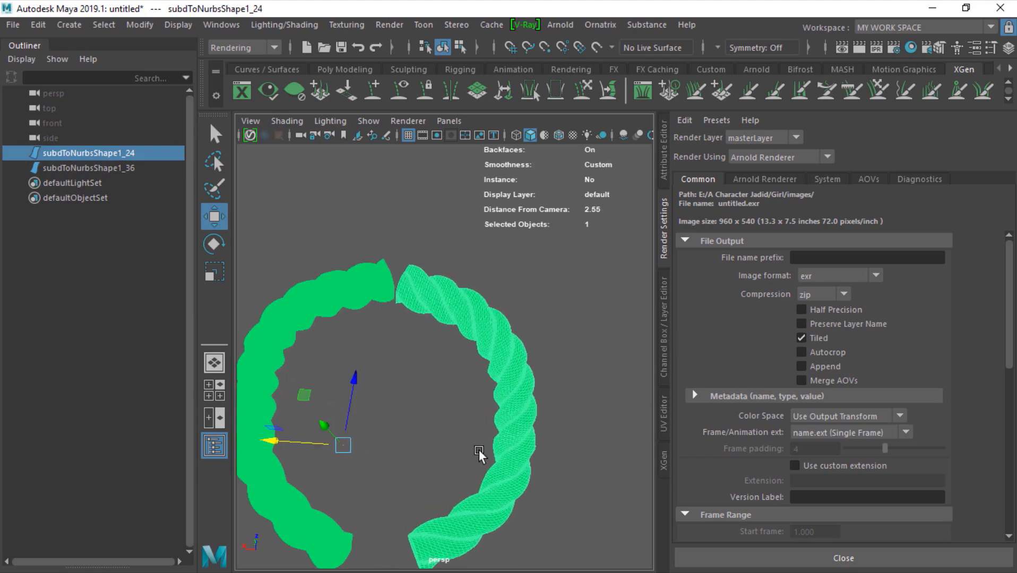
mouse_move(479, 450)
left_mouse_down("alt")
mouse_move(485, 411)
mouse_move(489, 434)
left_mouse_up("alt")
scroll(512, 427, "up", 2)
middle_click_drag(513, 427, 590, 369, "alt")
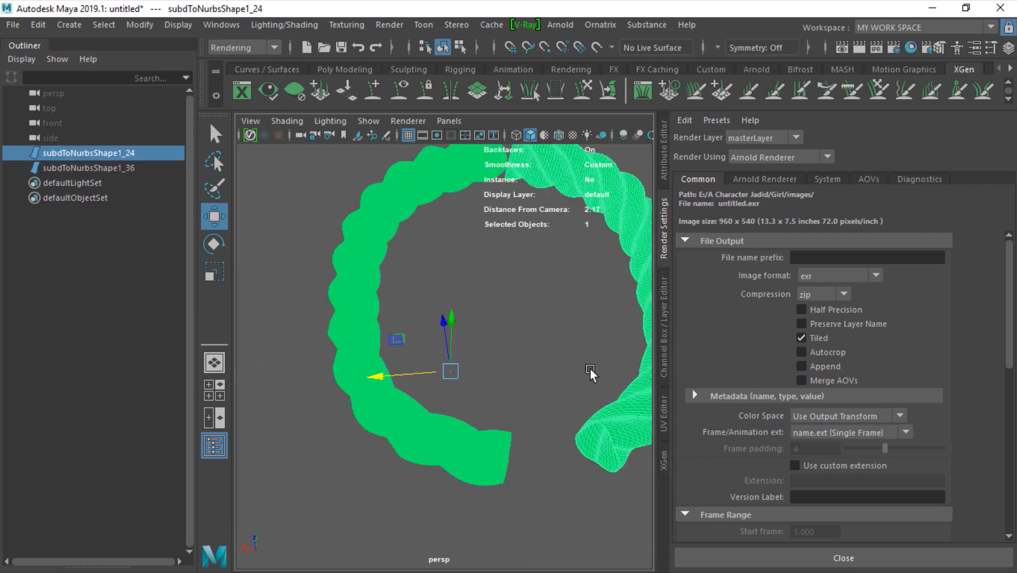
left_click_drag(590, 369, 437, 444, "alt")
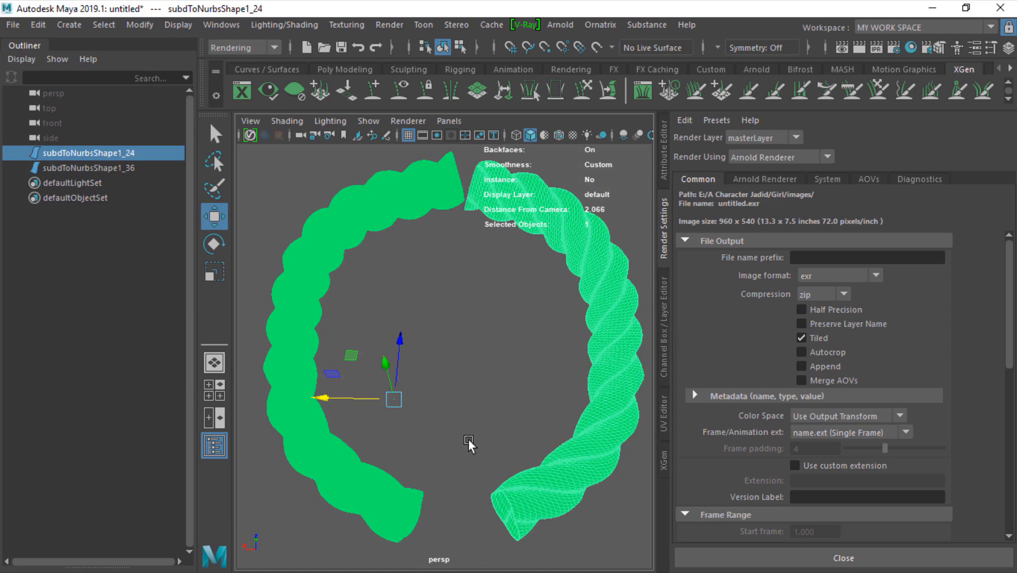
scroll(478, 361, "down", 3)
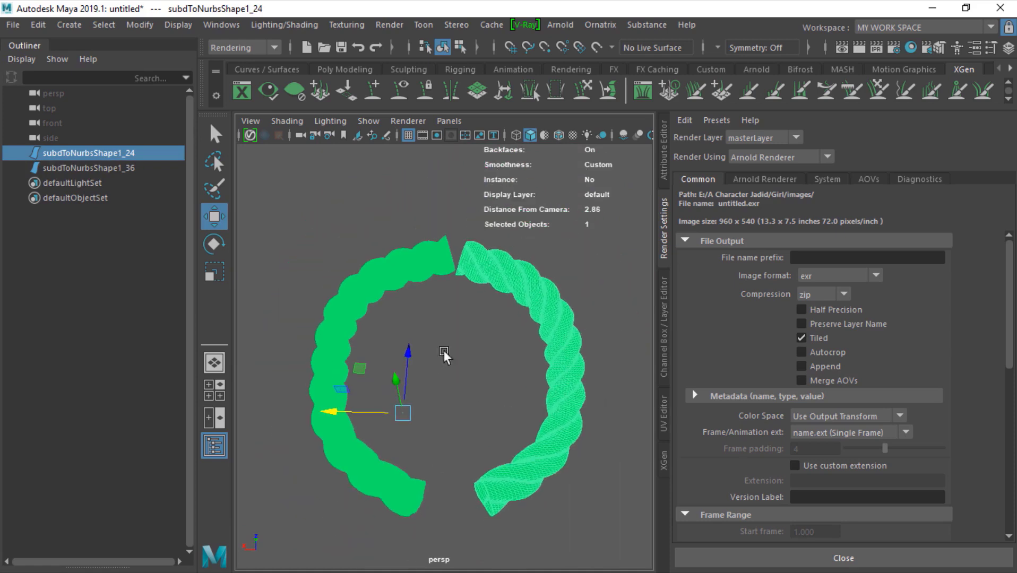
left_click(356, 269)
left_click(372, 236)
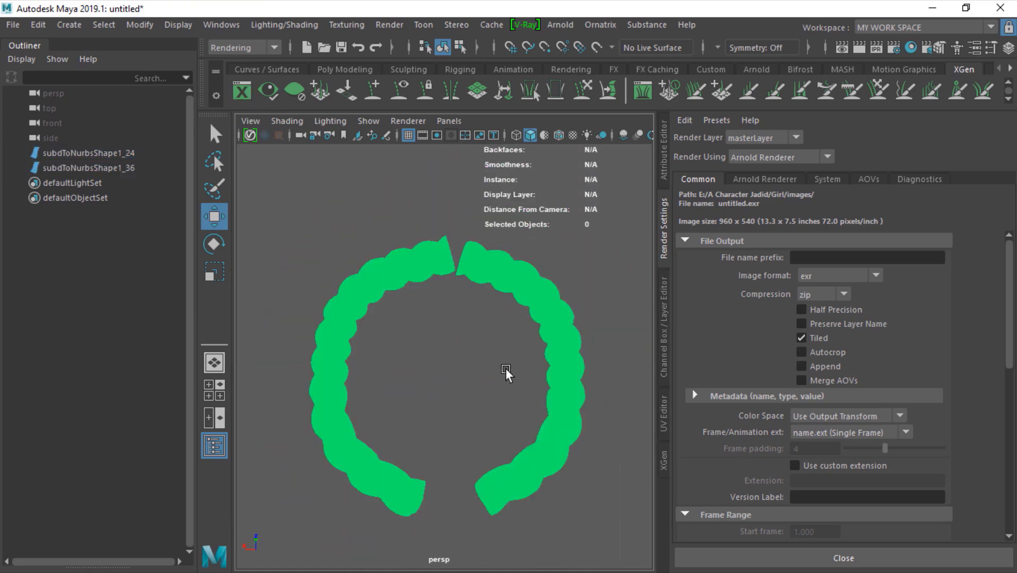
left_click(323, 65)
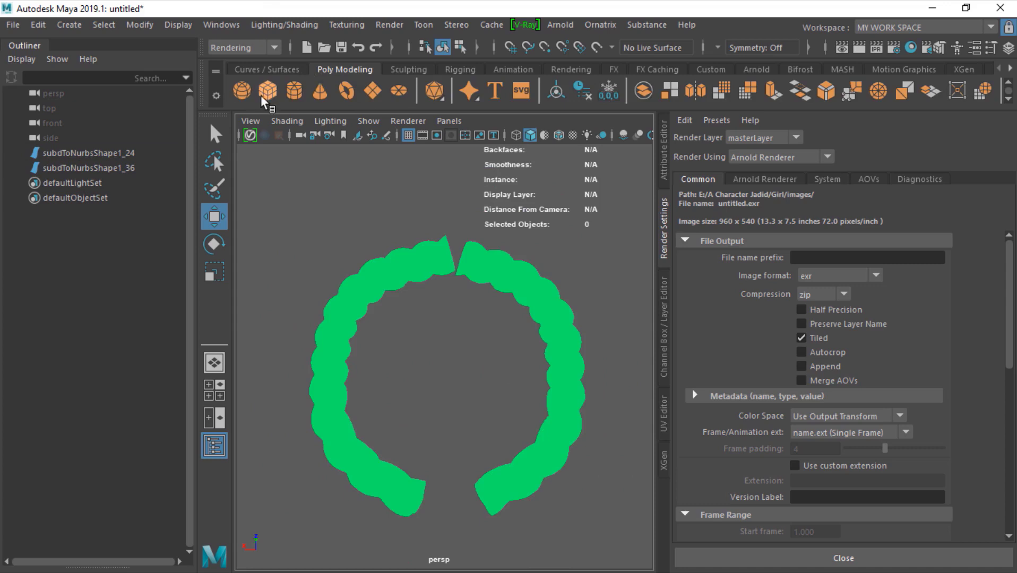
left_click_drag(552, 459, 335, 151, "alt")
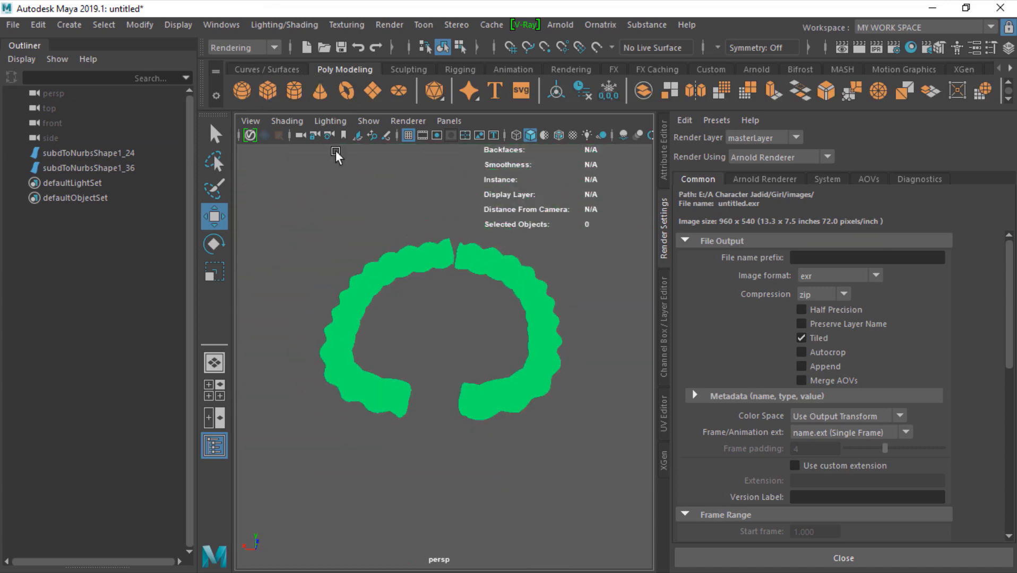
left_click(273, 92)
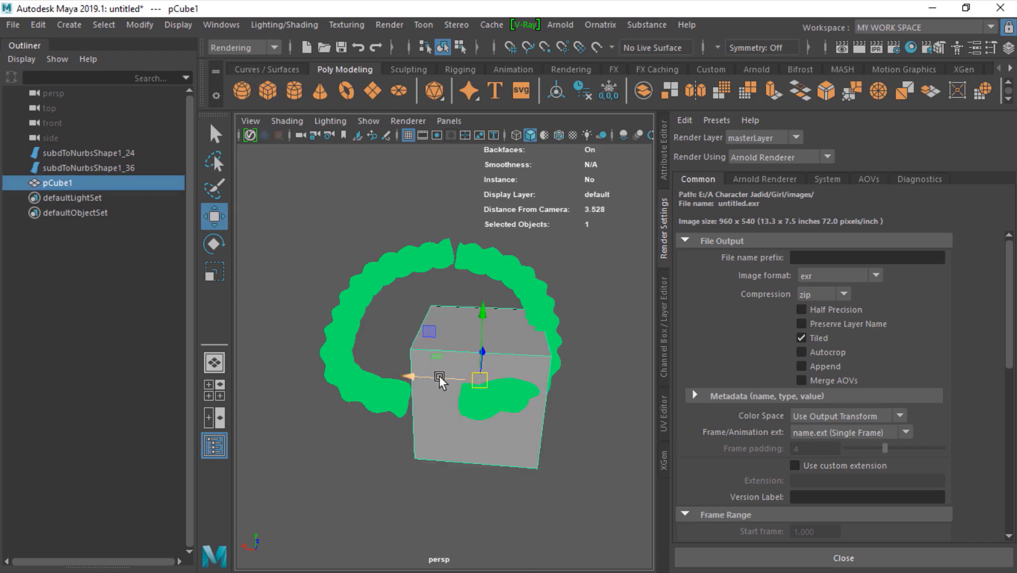
left_click_drag(439, 375, 455, 395, "alt")
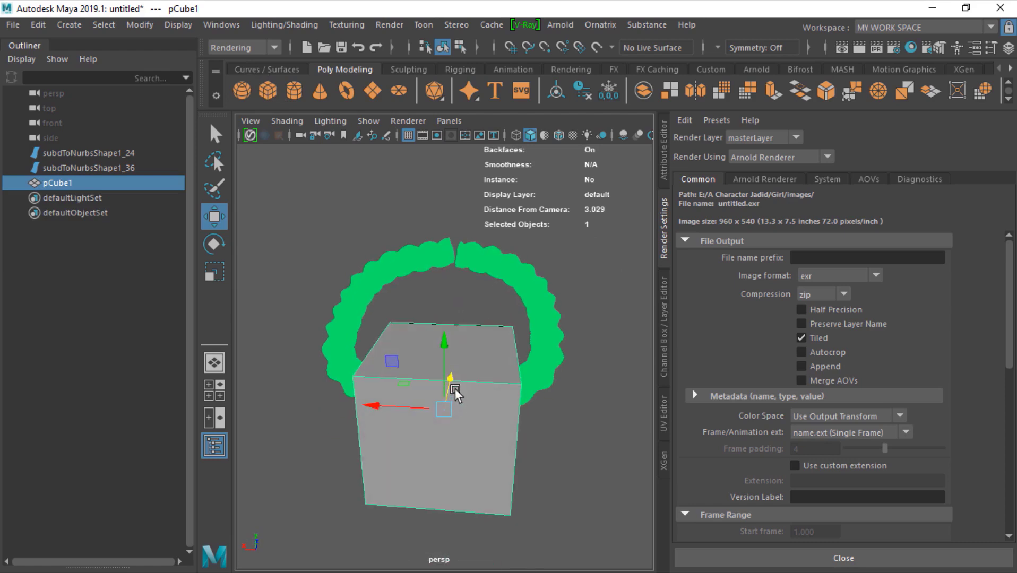
key("Delete")
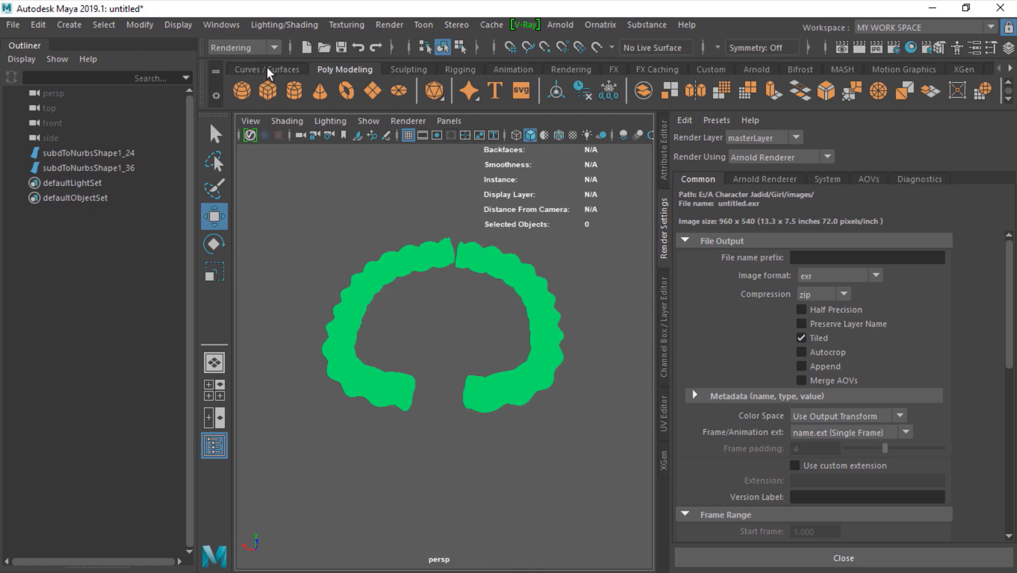
Create a polygon sphere, scale it down and move it toward the gap between the two braid halves' open ends
left_click(245, 89)
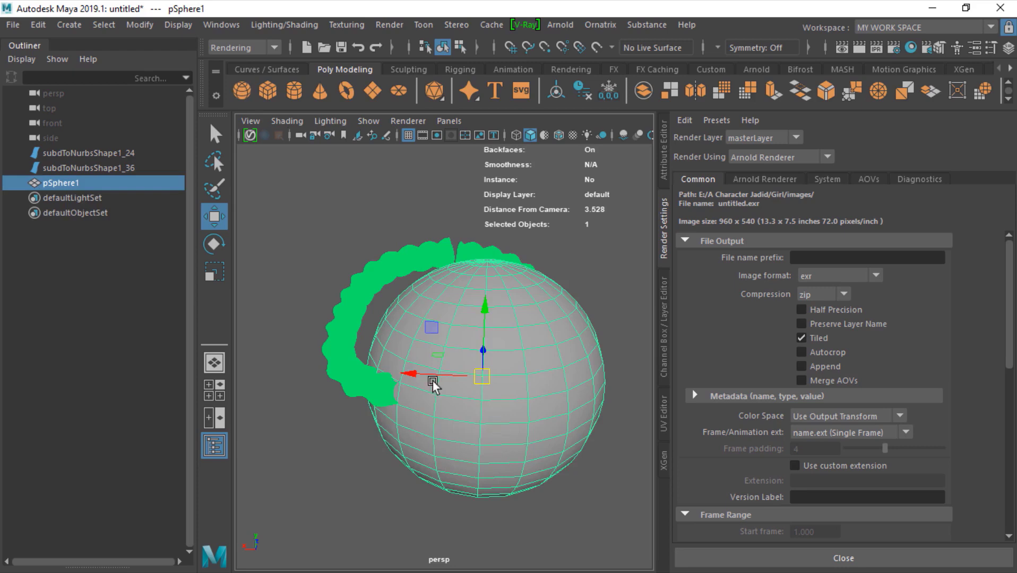
left_click_drag(432, 381, 358, 376, "alt")
key("r")
key("w")
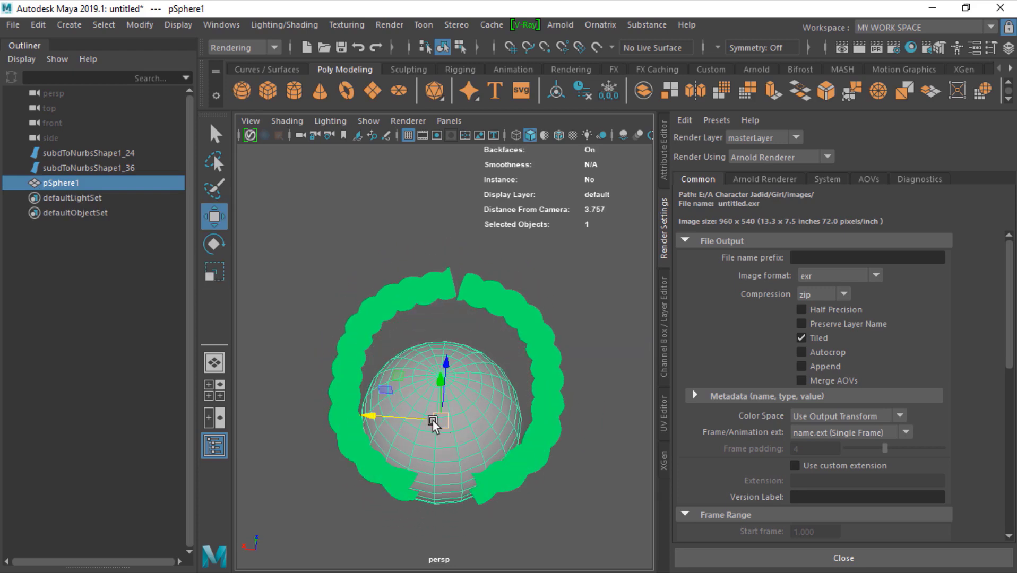
left_click_drag(446, 369, 527, 470)
scroll(477, 432, "up", 2)
key("r")
left_click_drag(462, 451, 444, 346)
Adjust the sphere's height and depth so it sits between the wider-spaced open ends of the two braid halves
key("w")
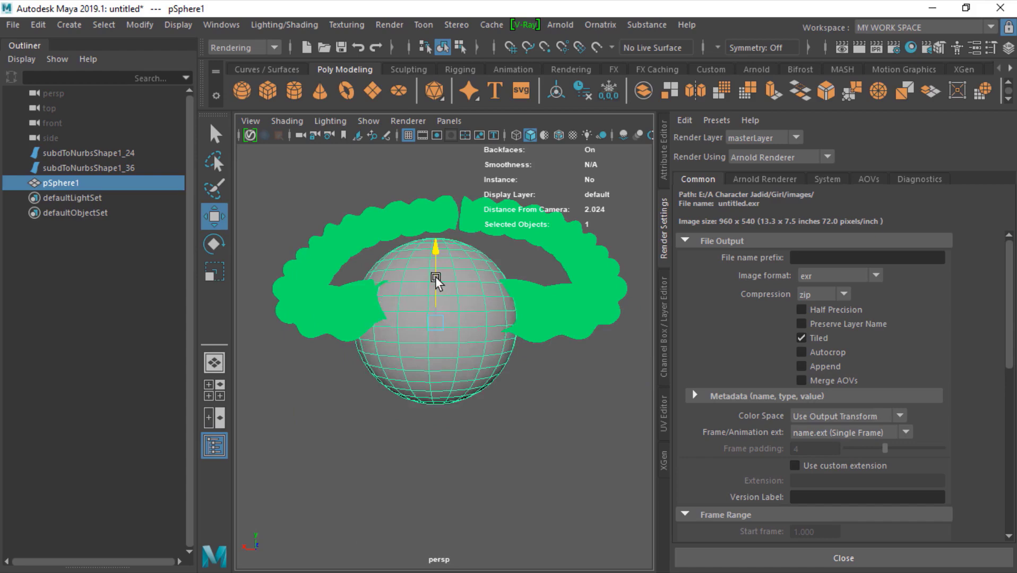
left_click_drag(437, 277, 473, 481, "alt")
right_click_drag(473, 482, 552, 465, "alt")
mouse_move(552, 465)
left_mouse_down("alt")
mouse_move(472, 447)
mouse_move(502, 446)
mouse_move(548, 467)
left_mouse_up("alt")
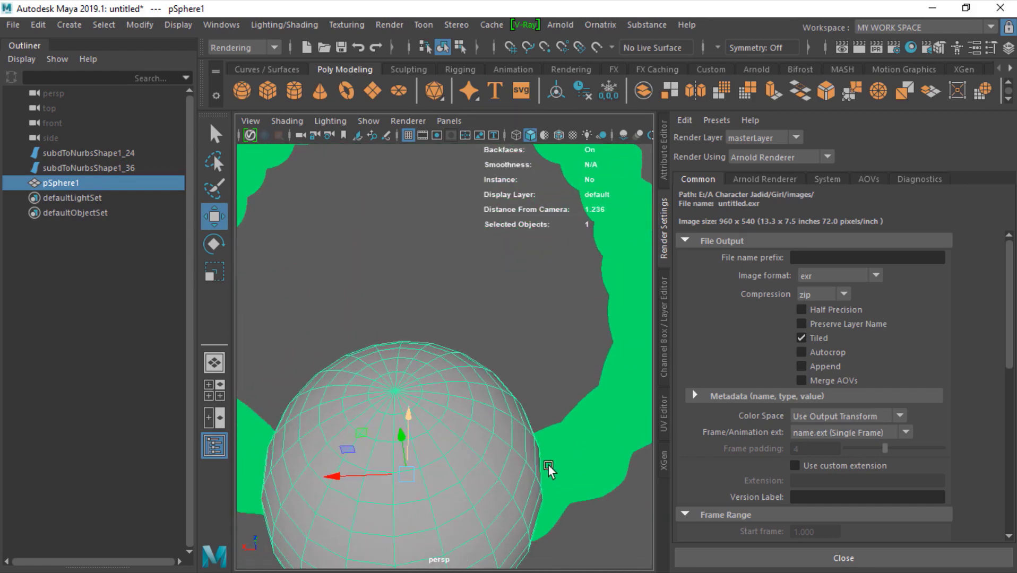
right_click_drag(548, 466, 454, 456, "alt")
middle_click_drag(455, 457, 466, 470, "alt")
left_click_drag(465, 470, 472, 445, "alt")
left_click_drag(465, 318, 453, 372, "alt")
Try moving the sphere to the narrow gap between the two braid halves' upper ends, and undo the move
left_click(516, 508)
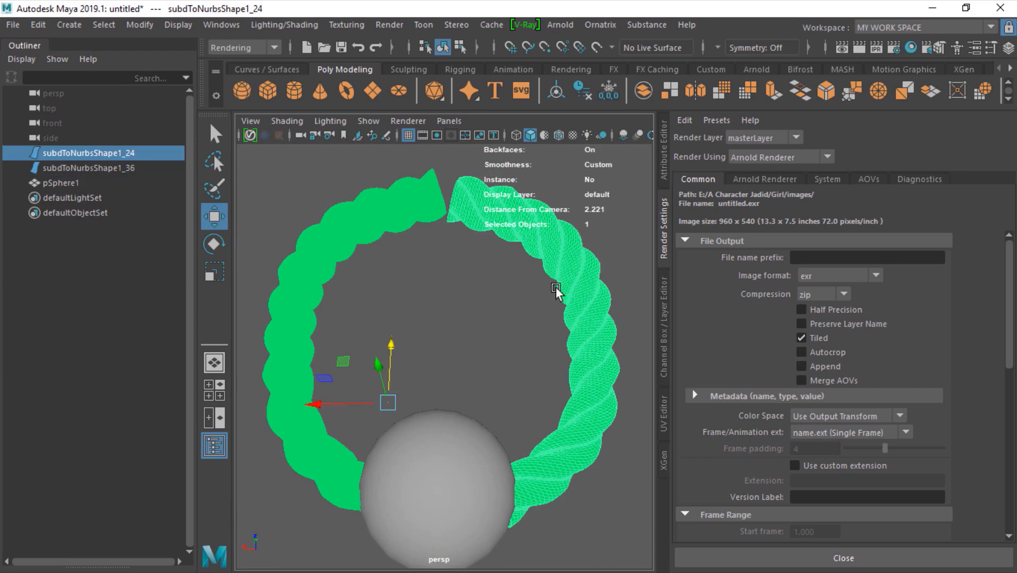
left_click(424, 452)
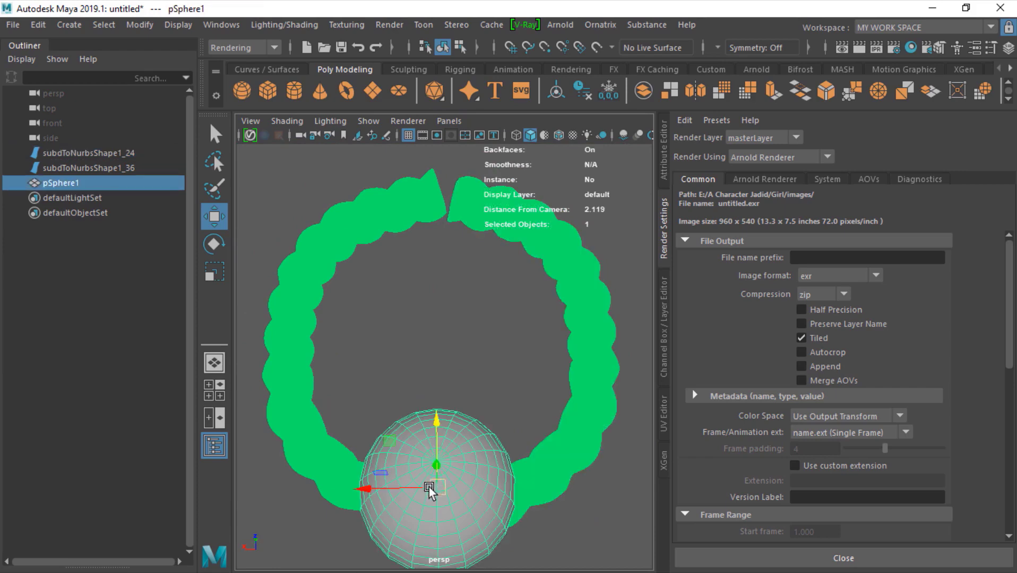
left_click_drag(429, 487, 440, 230)
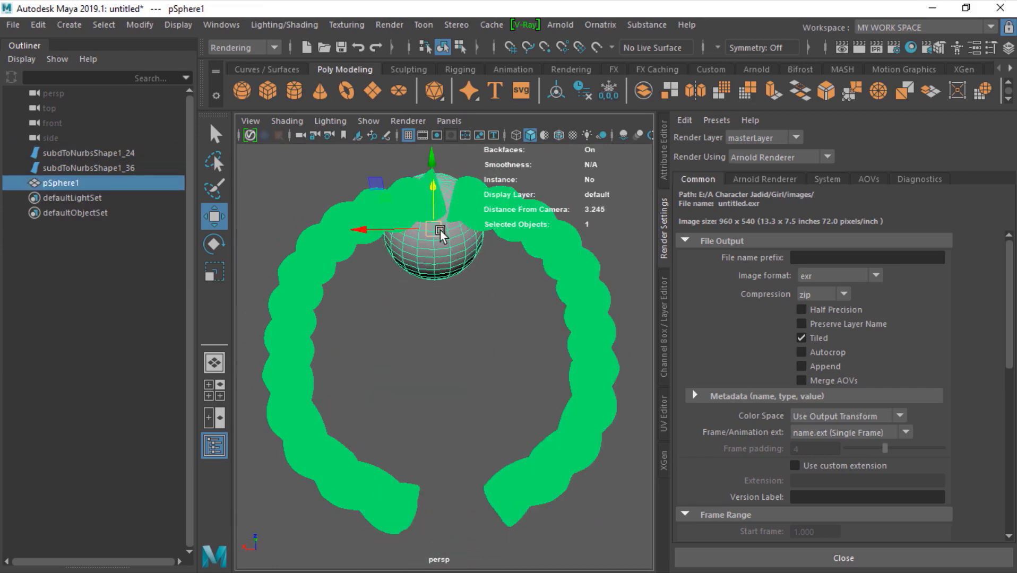
key("ctrl+z")
Start a new XGen description on the selected sphere and name the description braidhair_geo
left_click_drag(489, 434, 480, 388, "alt")
right_click_drag(480, 388, 374, 411, "alt")
middle_click_drag(421, 409, 425, 437, "alt")
right_click_drag(425, 437, 513, 303, "alt")
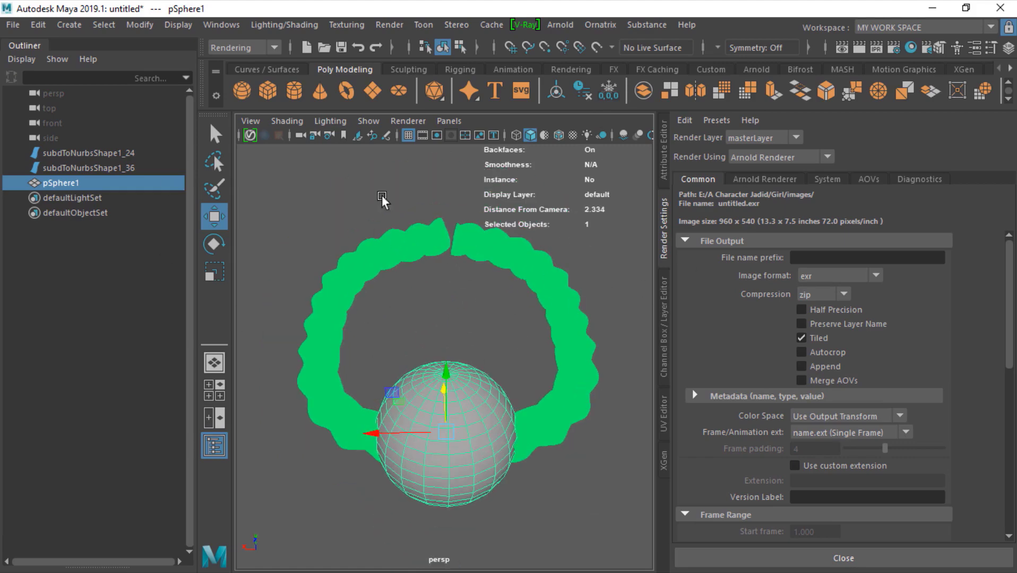
left_click_drag(537, 329, 469, 343, "alt")
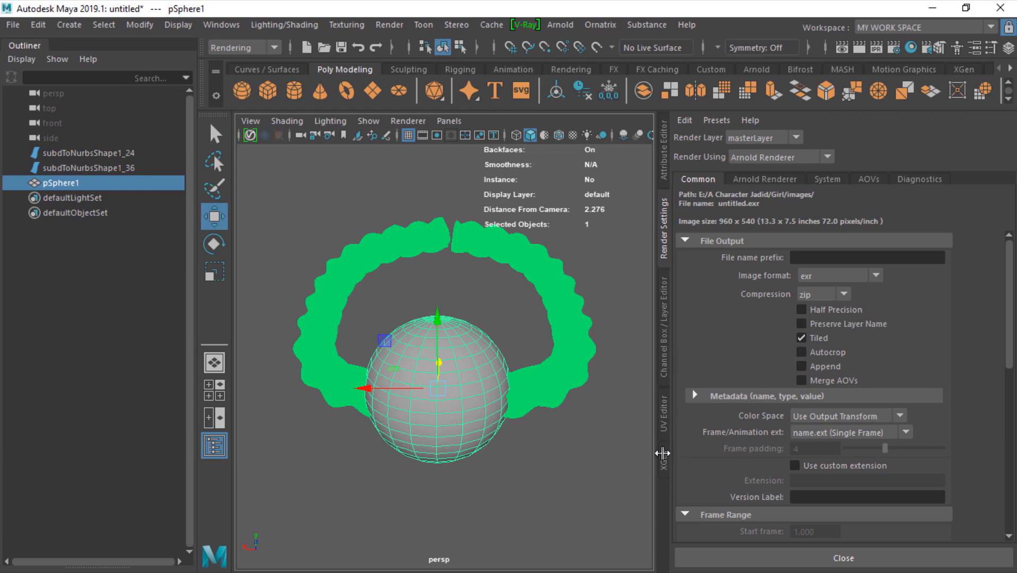
left_click(666, 457)
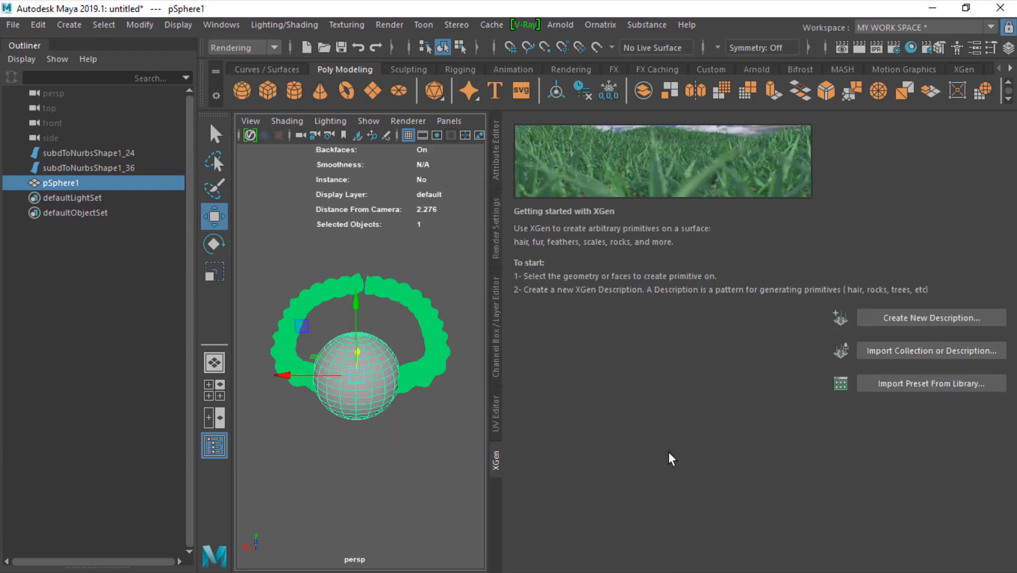
left_click(933, 317)
double_click(496, 118)
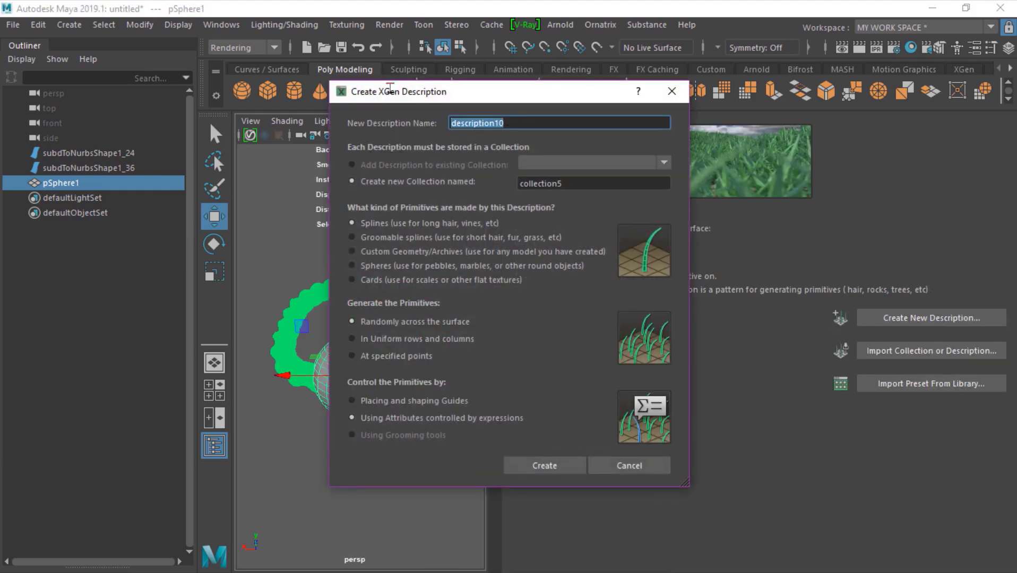
type("braidhair")
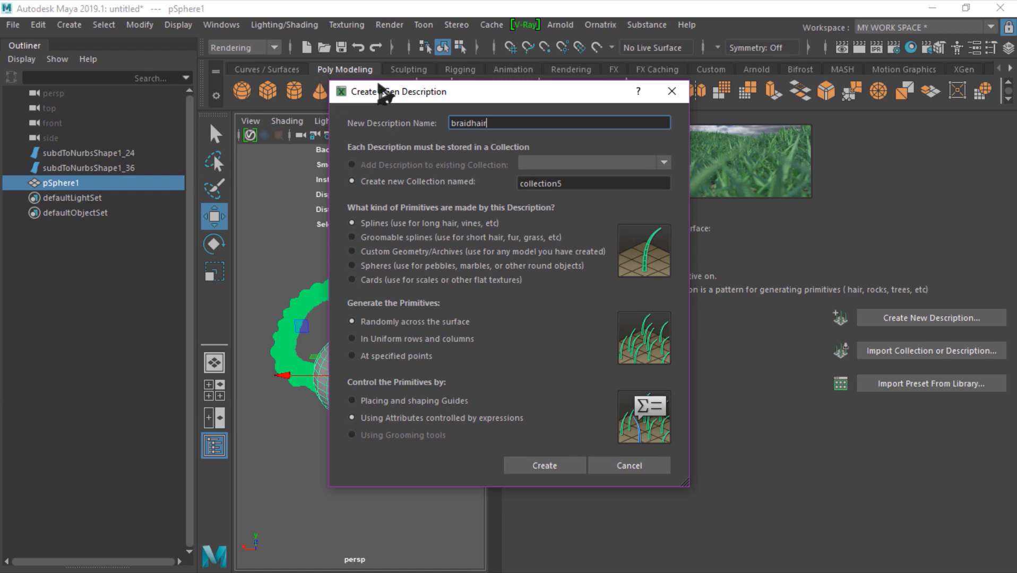
type("_geo")
Name the new collection braidhair_co, control the primitives by placing and shaping guides, and create the description
key("Tab")
type("b")
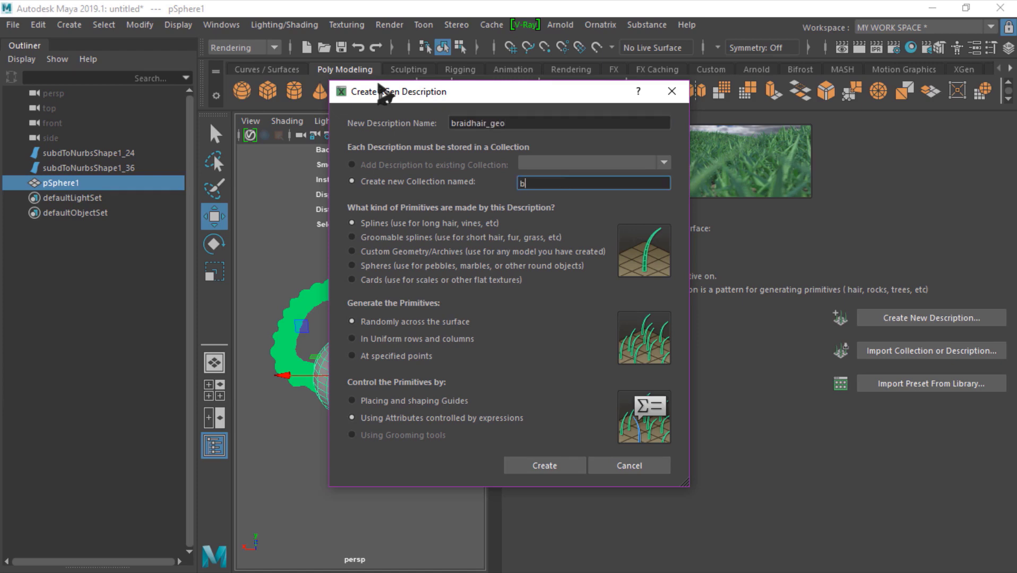
type("raidhair_co")
left_click(421, 402)
left_click(562, 465)
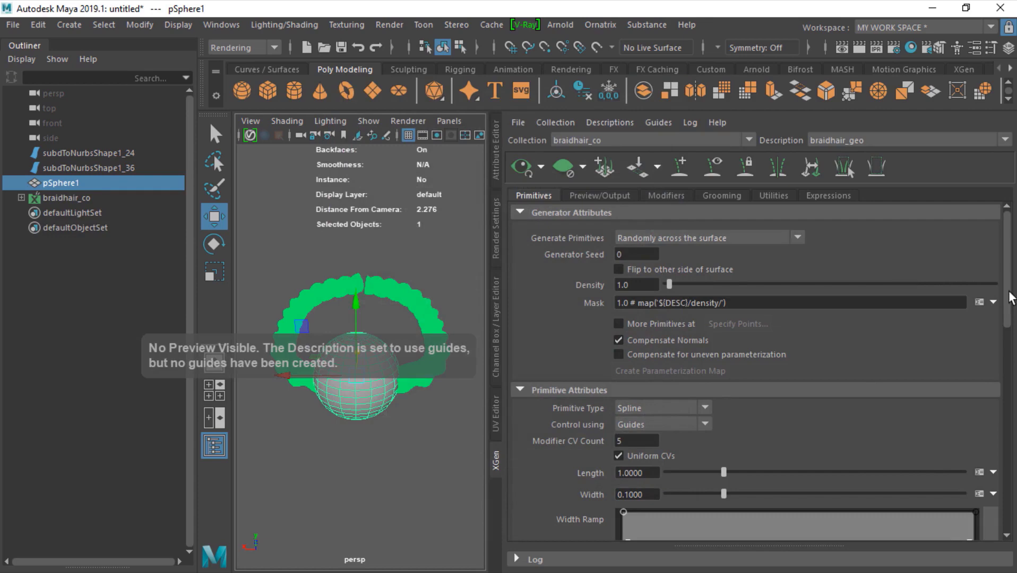
Save the scene under the new file name 2222222 as Maya Binary in the project's scenes folder
left_click_drag(408, 327, 422, 349, "alt")
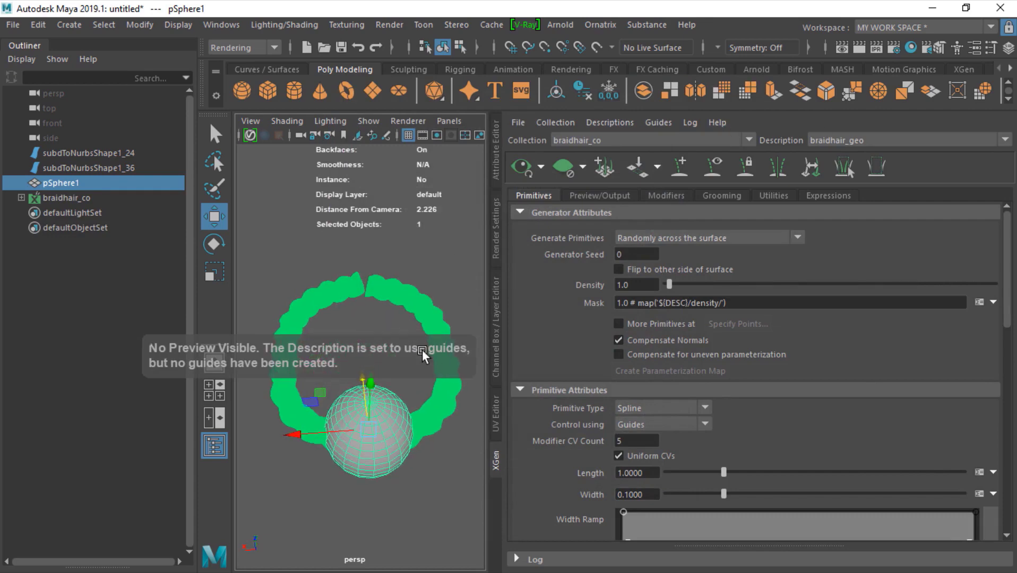
key("ctrl+shift+s")
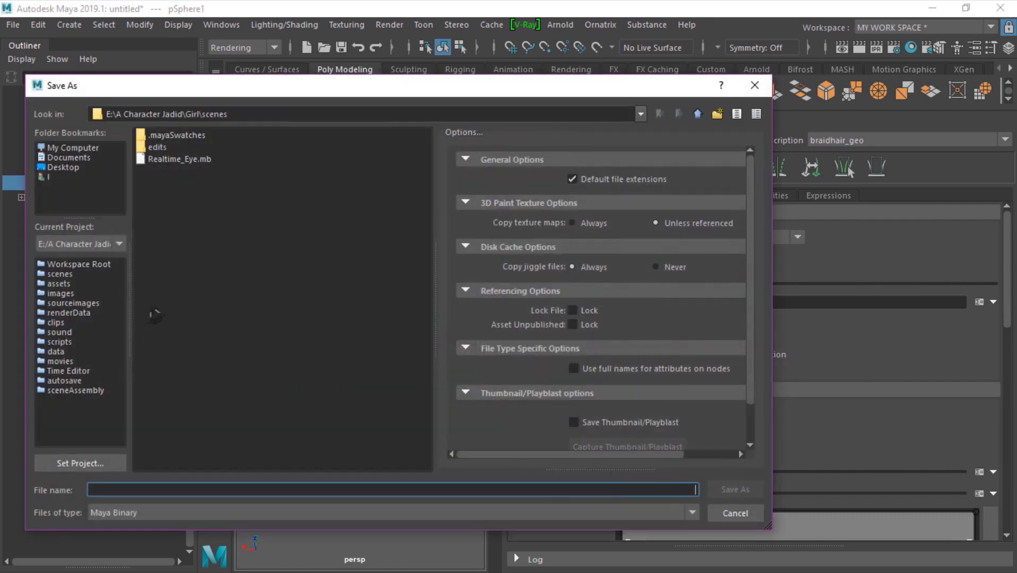
type("2222222")
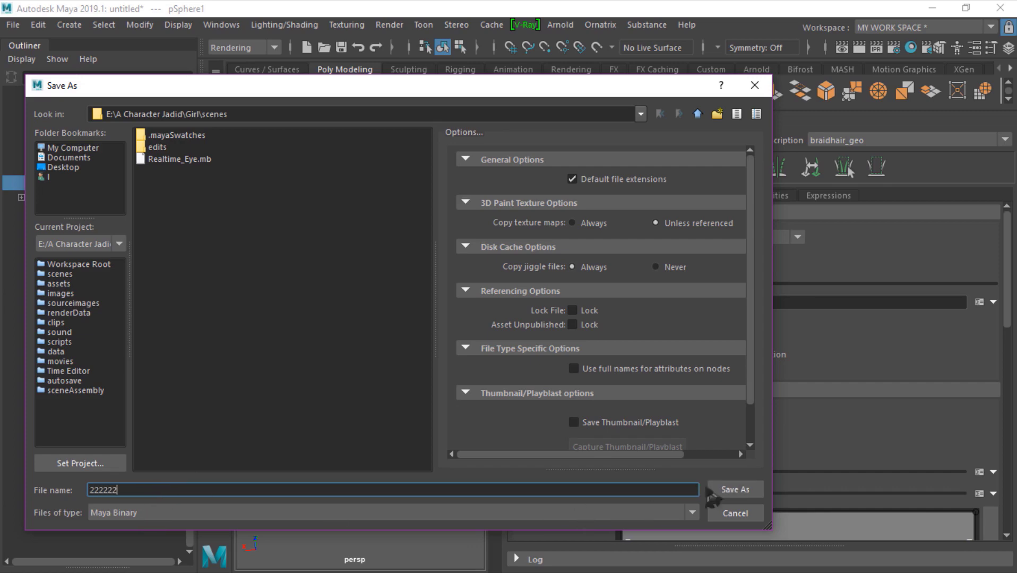
left_click(734, 491)
Widen the viewport beside the XGen editor and select the braid surface subdToNurbsShape1_36
left_click_drag(361, 392, 350, 356, "alt")
left_click_drag(501, 329, 578, 318)
right_click_drag(397, 374, 453, 377, "alt")
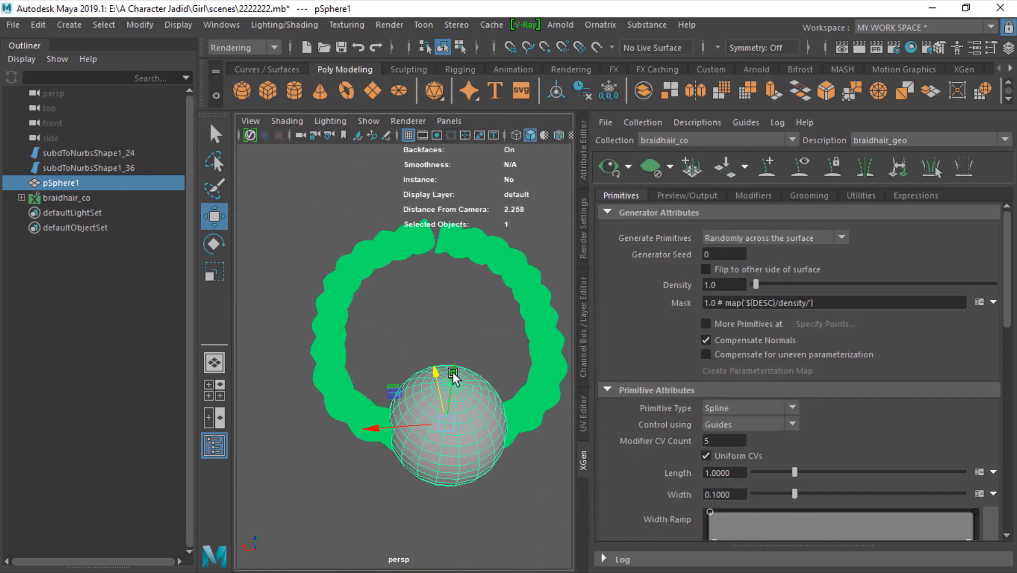
middle_click_drag(454, 377, 429, 366, "alt")
right_click_drag(428, 366, 455, 365, "alt")
middle_click_drag(456, 366, 446, 360, "alt")
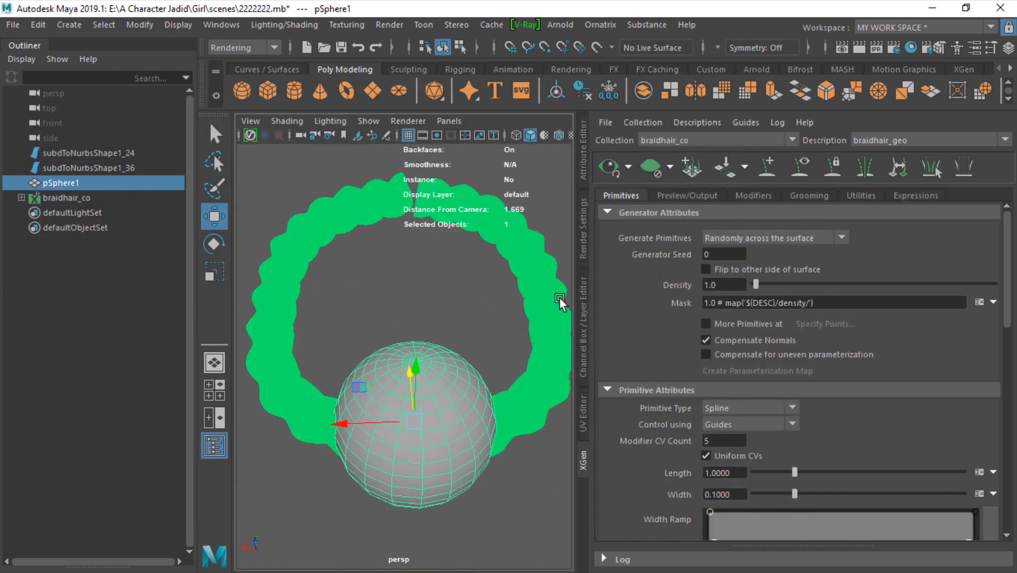
left_click(541, 293)
left_click(297, 269)
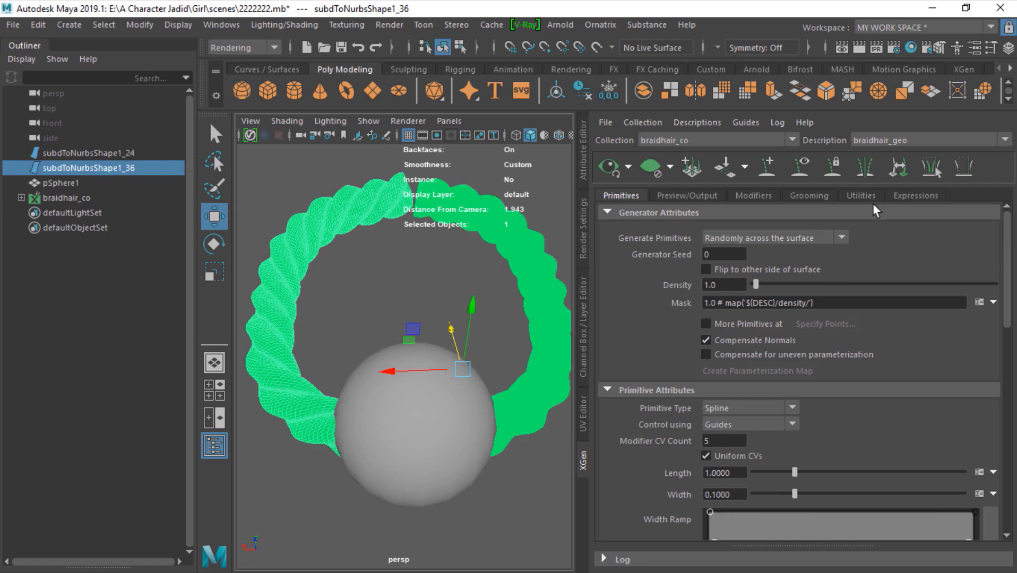
Generate 20 curves starting at V=0 from the selected braid surface with XGen's Surface to Curves utility
left_click(858, 195)
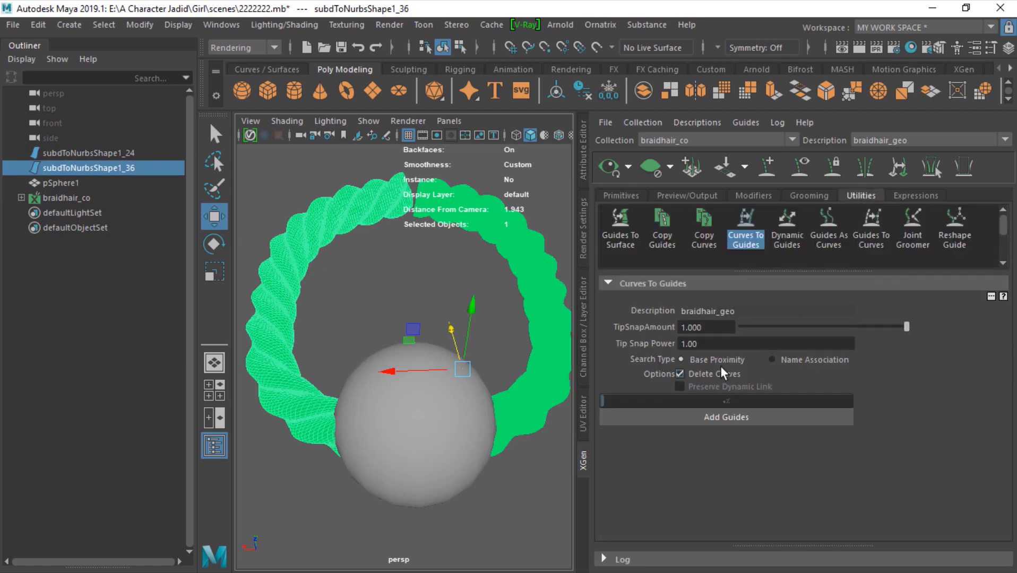
left_click(751, 242)
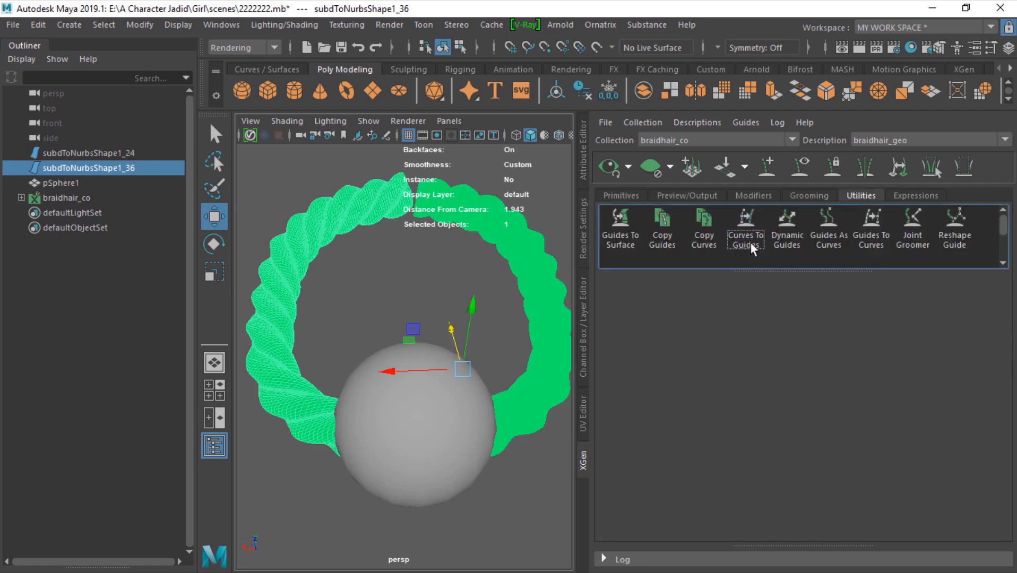
left_click_drag(774, 270, 779, 404)
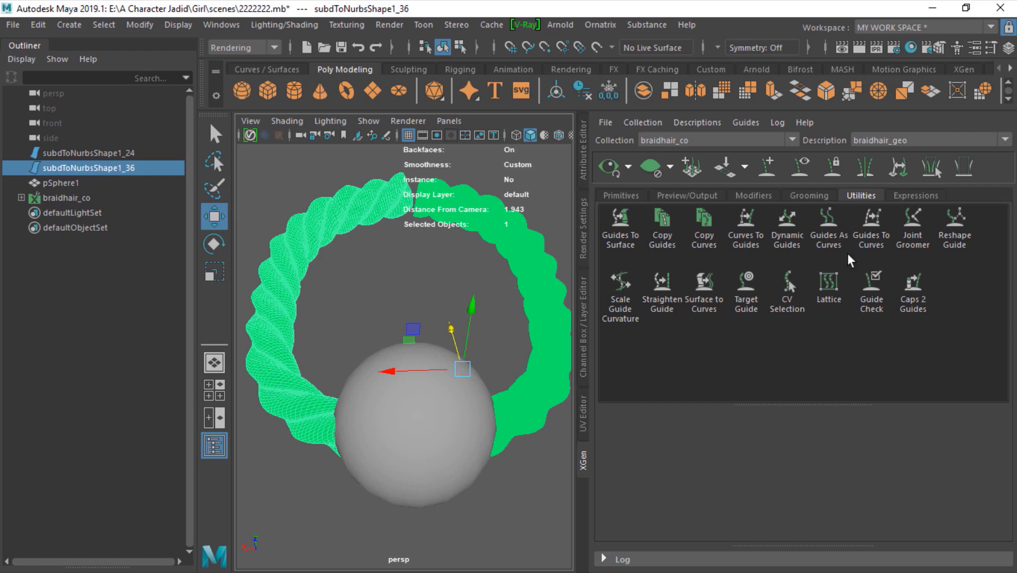
left_click(708, 312)
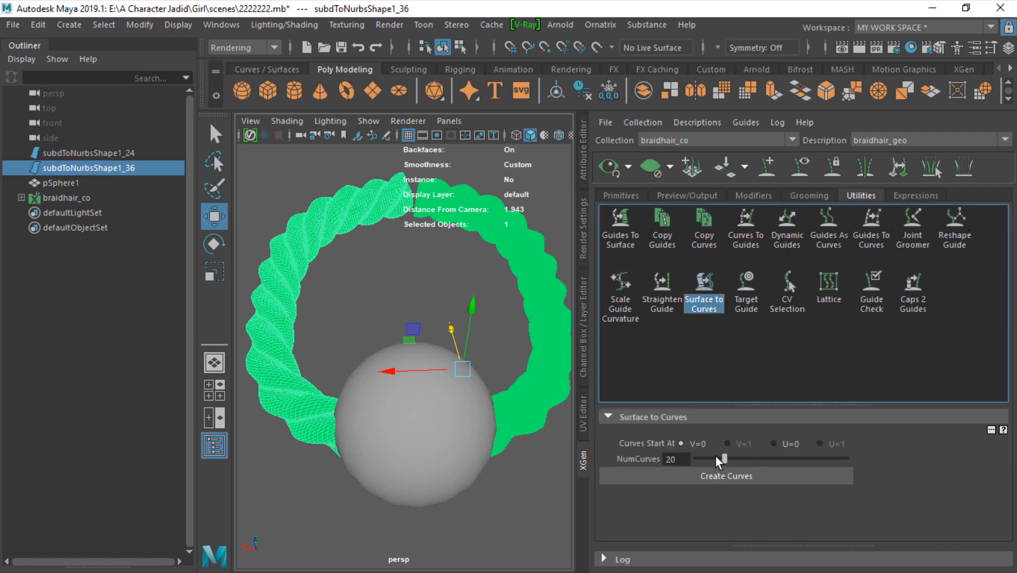
middle_click_drag(423, 334, 446, 365, "alt")
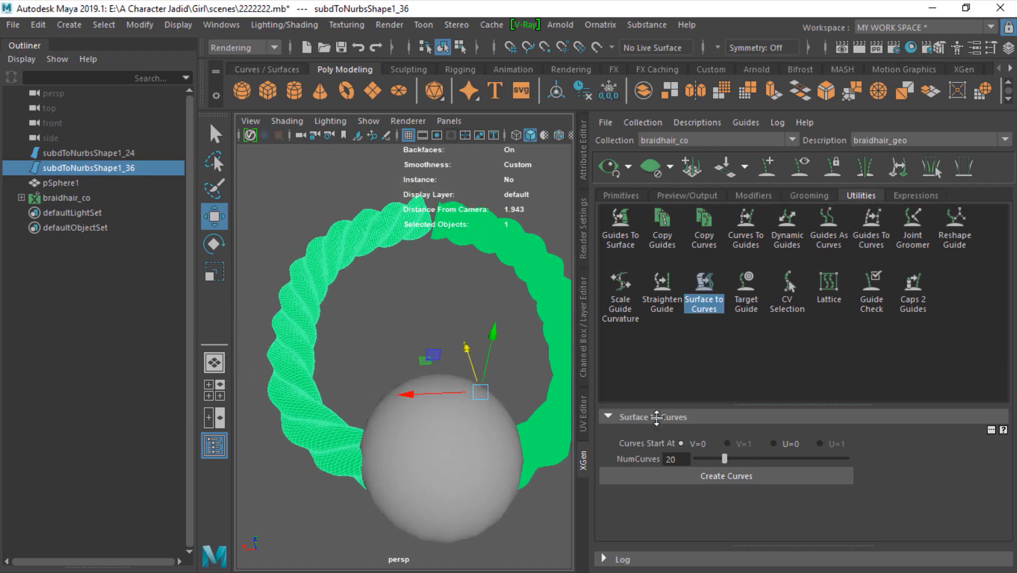
left_click(708, 472)
left_click_drag(404, 284, 421, 311, "alt")
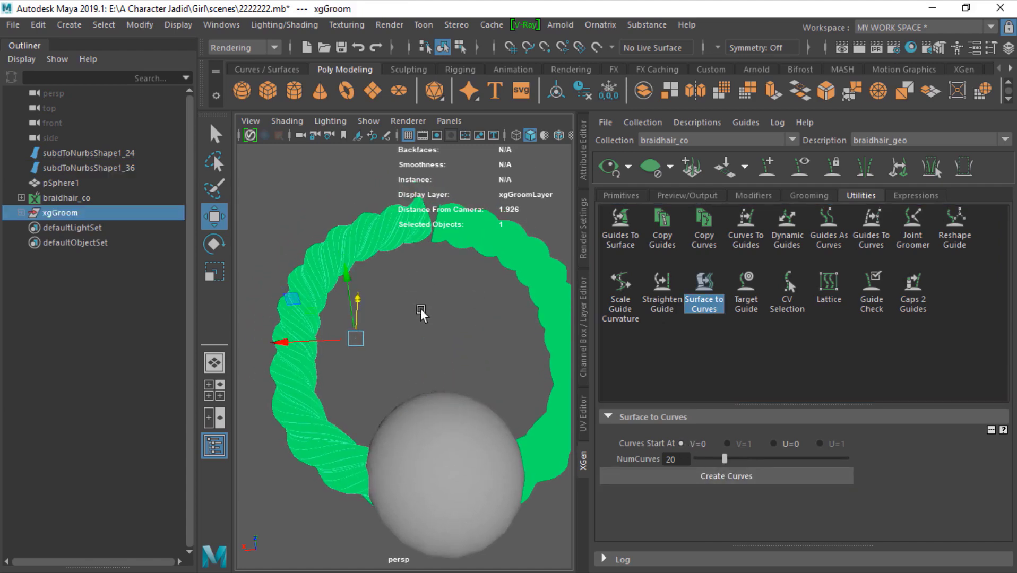
Generate 20 curves starting at U=0 from the other braid surface, subdToNurbsShape1_24
left_click(512, 240)
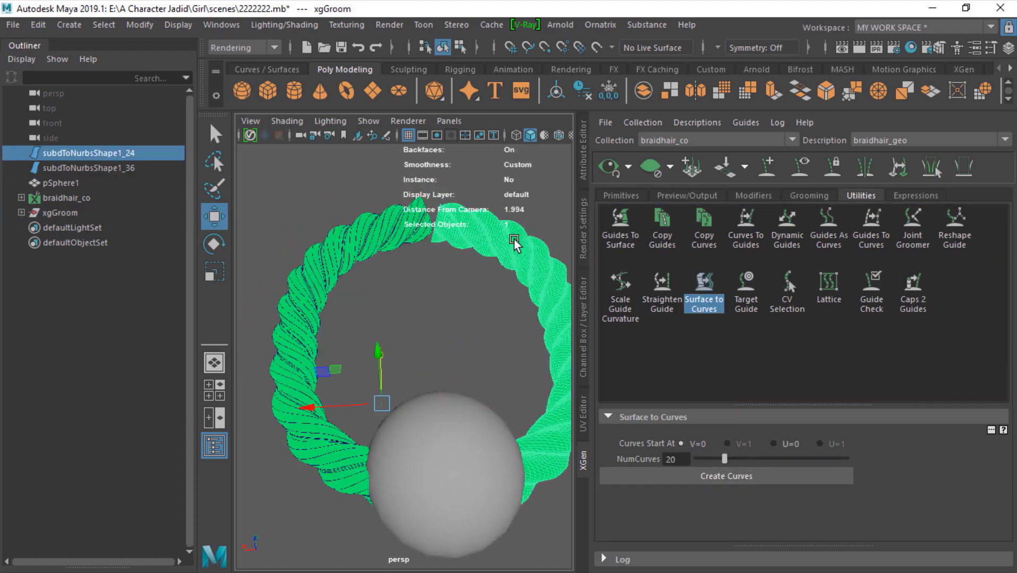
left_click(773, 444)
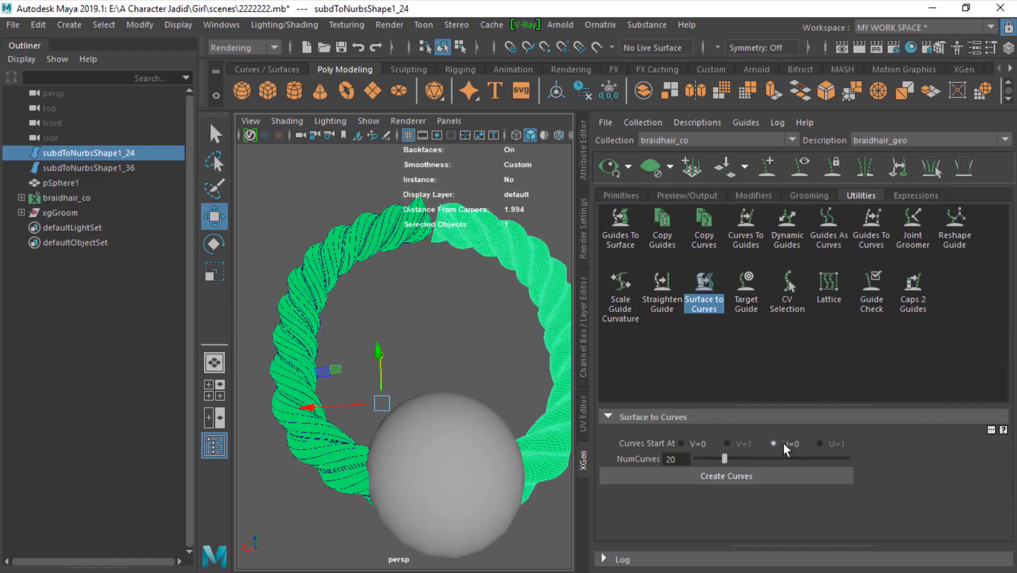
left_click(763, 480)
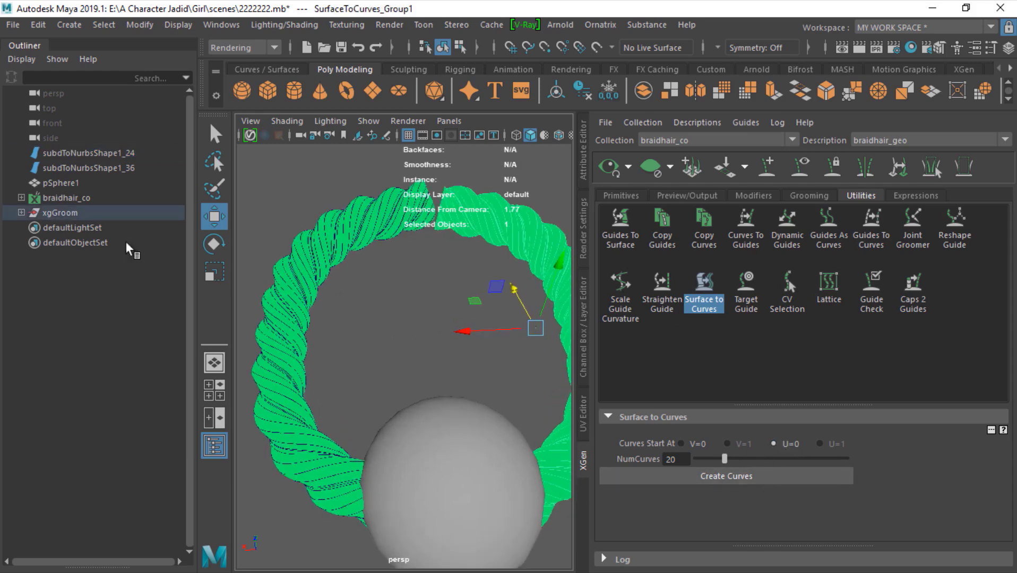
Hide the braid surfaces subdToNurbsShape1_24 and subdToNurbsShape1_36, and save the scene
left_click(62, 183)
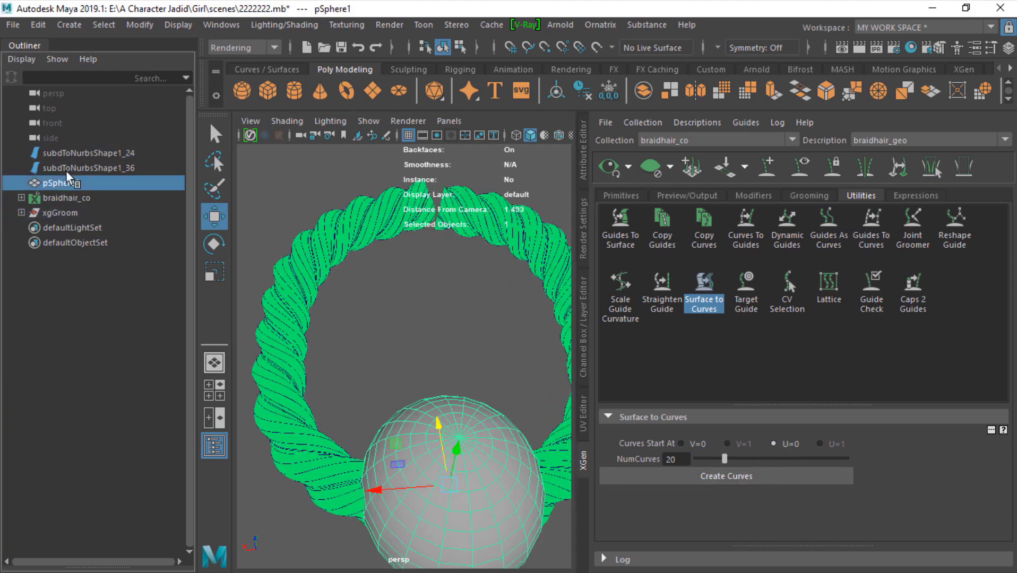
left_click(54, 213)
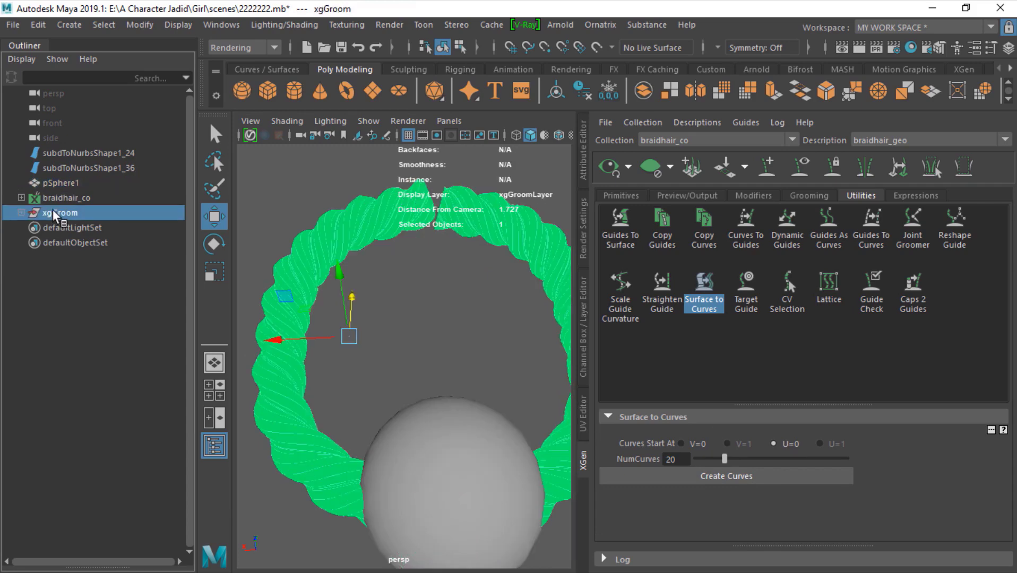
left_click(65, 152)
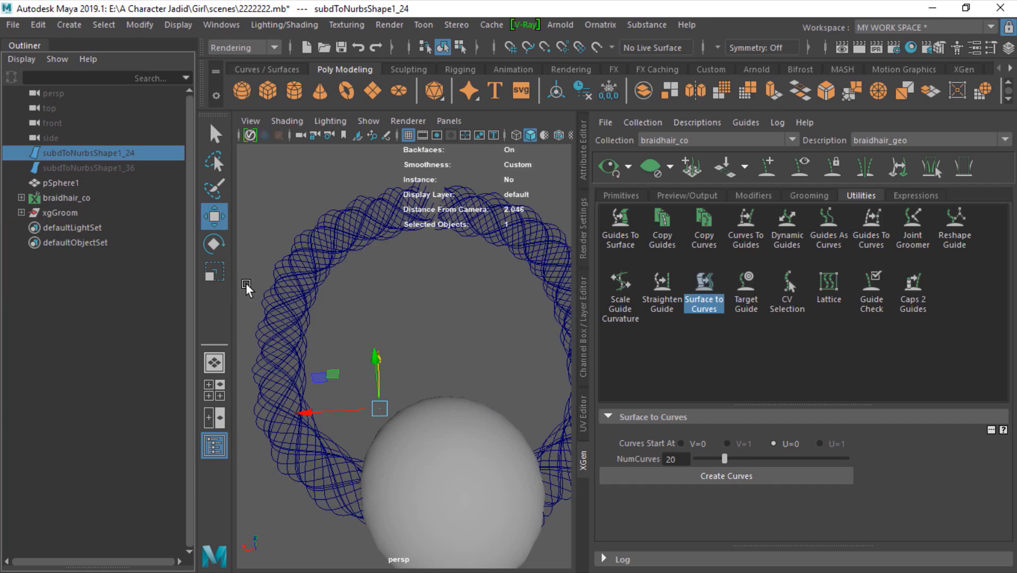
key("ctrl+s")
Convert the xgGroom curves into guides for the braidhair_geo description using Curves To Guides, with Delete Curves turned off
mouse_move(428, 391)
right_mouse_down("alt")
mouse_move(404, 391)
mouse_move(433, 408)
right_mouse_up("alt")
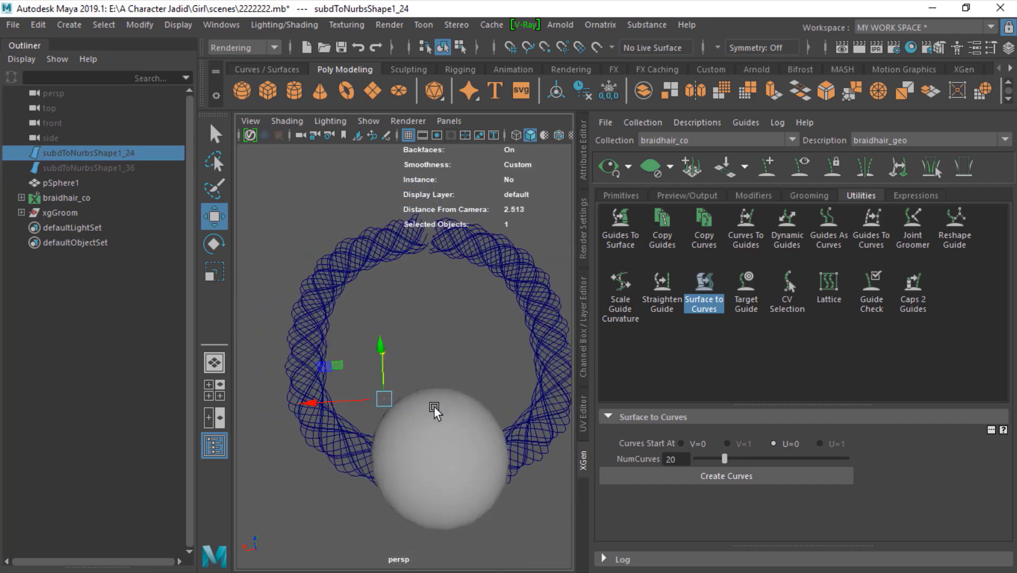
left_click_drag(434, 408, 433, 342, "alt")
right_click_drag(282, 283, 246, 322, "alt")
left_click(67, 212)
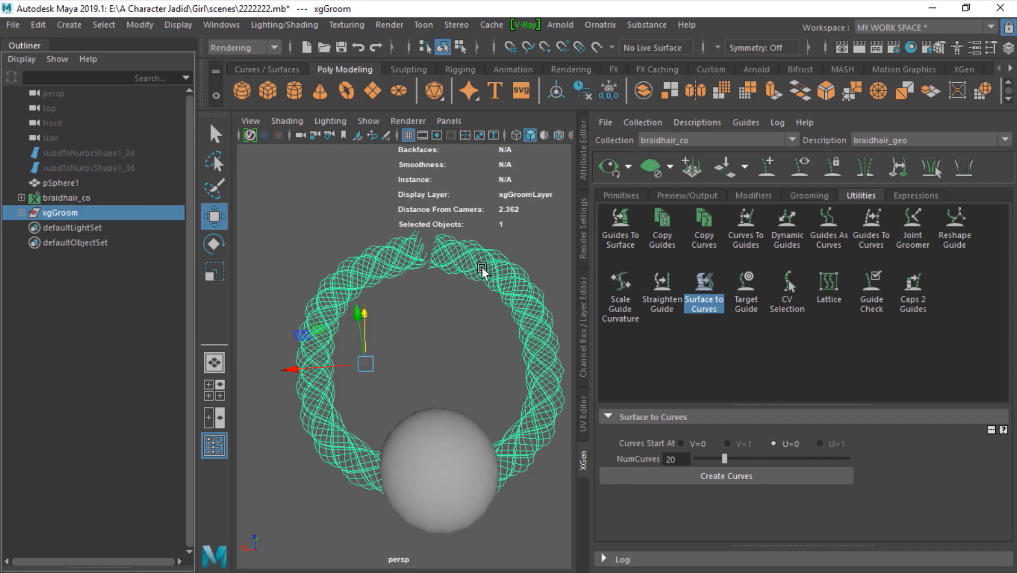
left_click(791, 337)
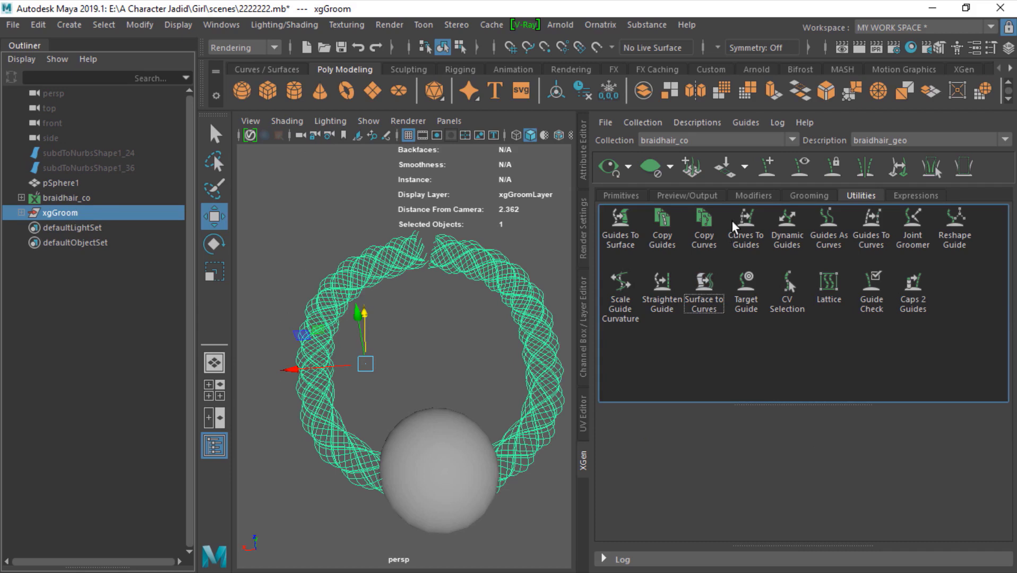
left_click(742, 241)
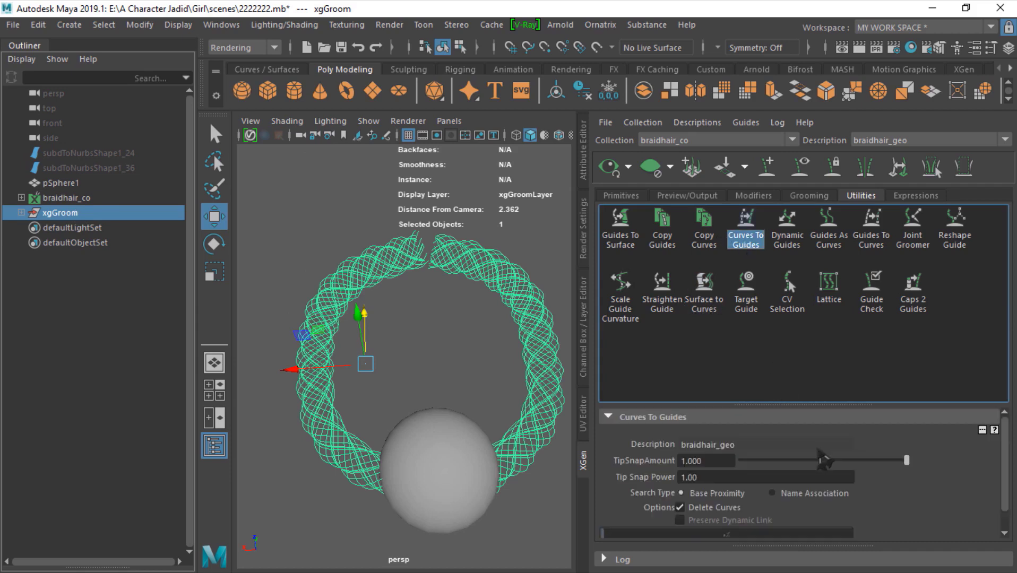
scroll(789, 471, "down", 1)
left_click(718, 483)
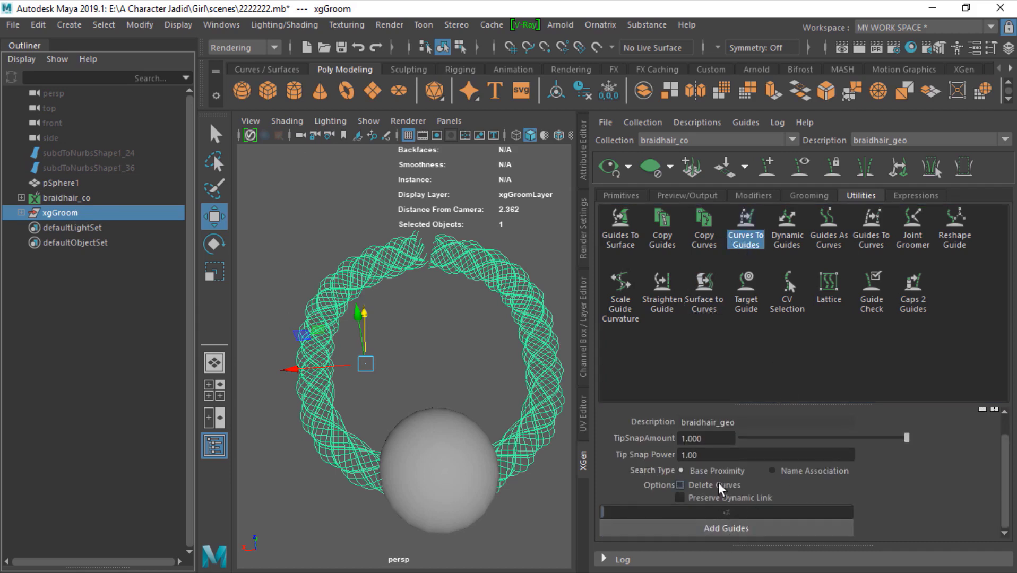
left_click(742, 529)
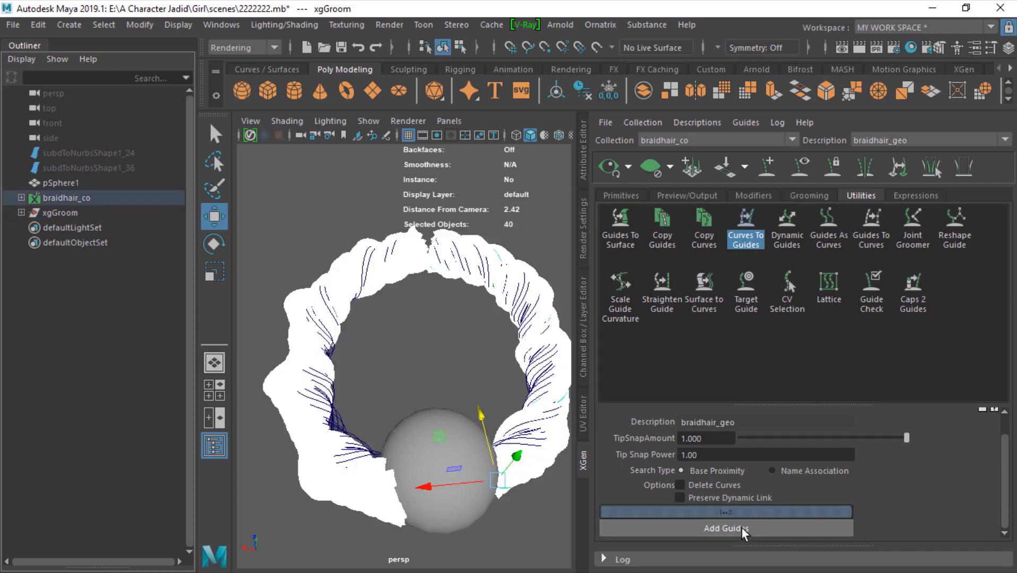
scroll(439, 395, "up", 3)
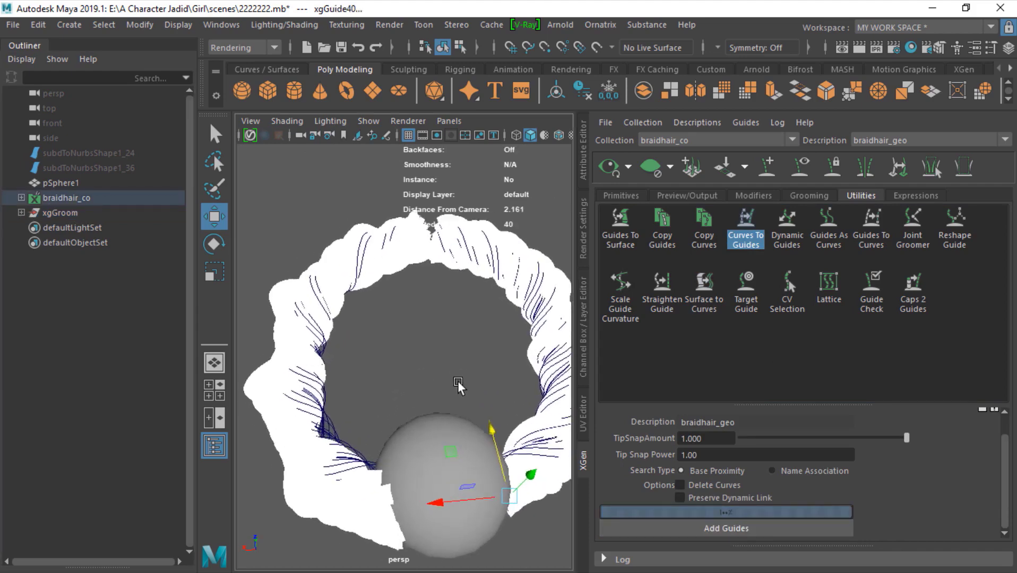
Hide the xgGroom curves, then select all the braid guides and set their Width to 0.01
left_click(67, 213)
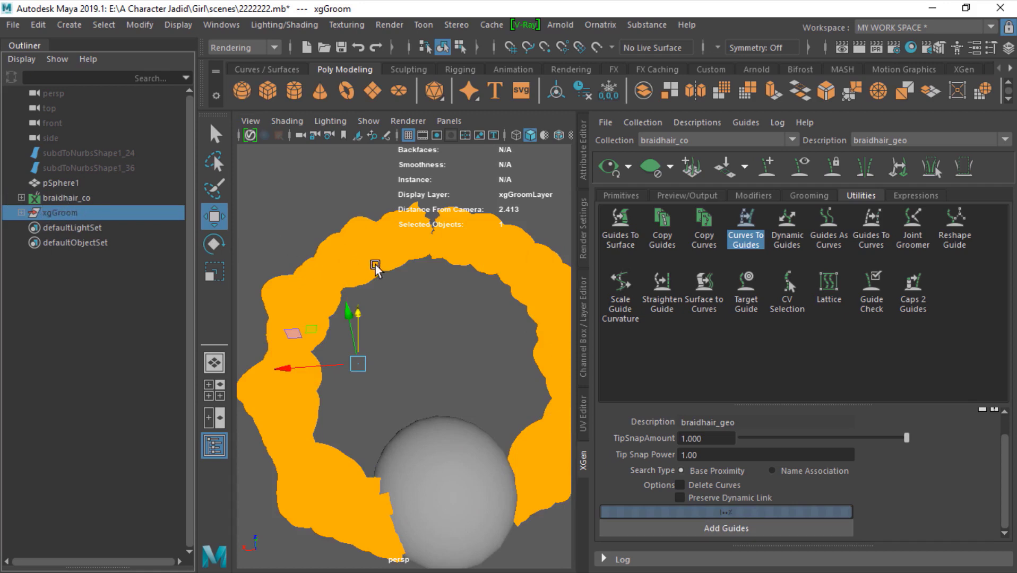
left_click_drag(509, 305, 330, 199)
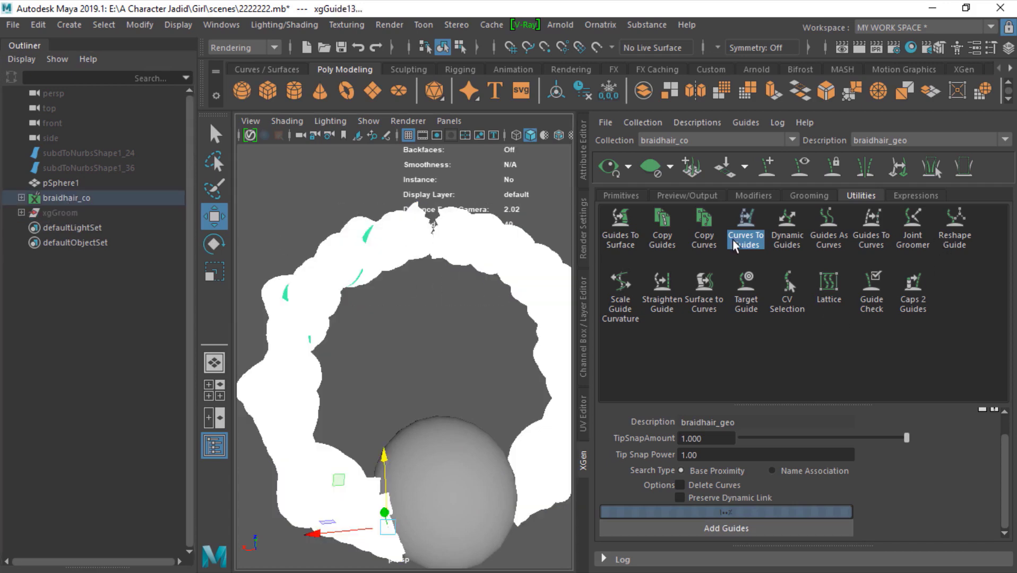
left_click(584, 292)
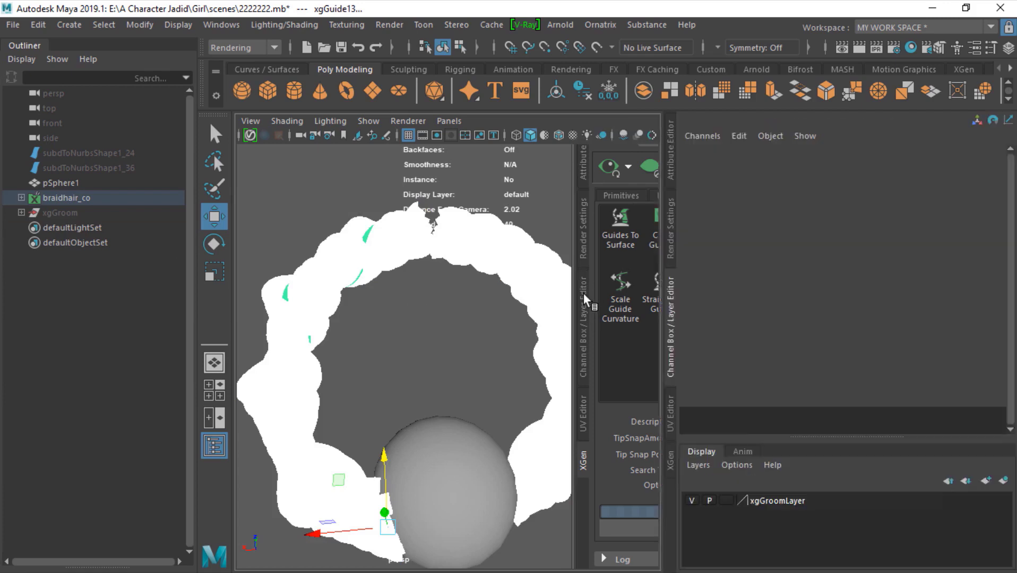
double_click(979, 365)
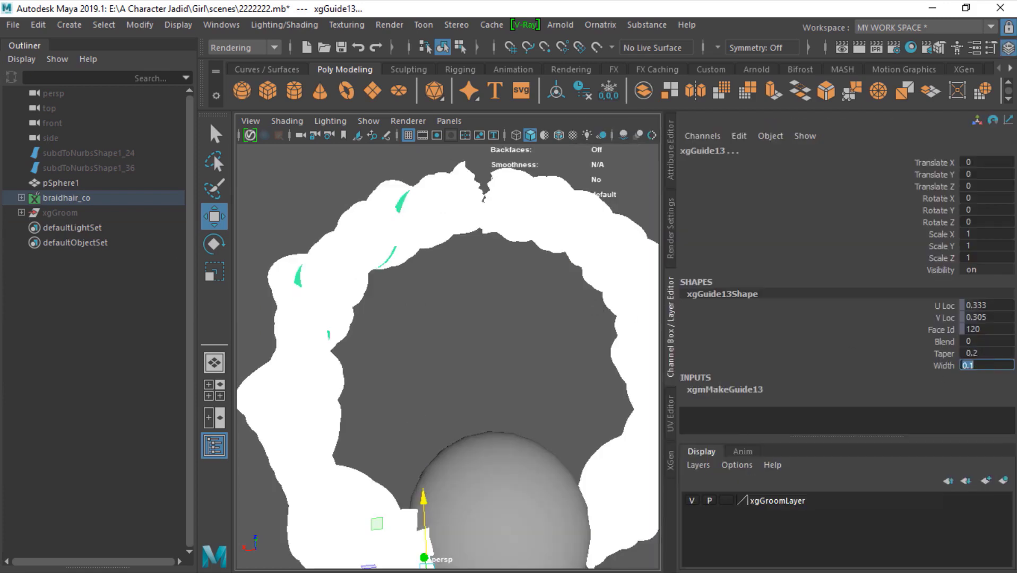
type("0")
key("Return")
Inspect the guides around the sphere from several angles and check where they meet its surface
mouse_move(496, 374)
left_mouse_down("alt")
mouse_move(539, 390)
mouse_move(503, 352)
mouse_move(446, 335)
mouse_move(477, 355)
mouse_move(483, 376)
left_mouse_up("alt")
right_click_drag(483, 376, 430, 367, "alt")
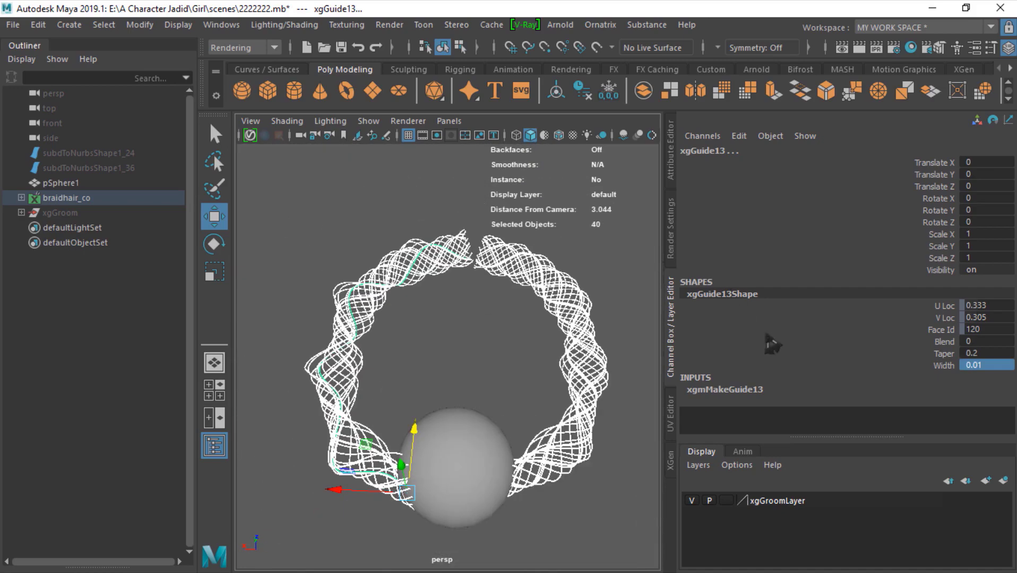
scroll(493, 428, "up", 2)
left_click_drag(494, 428, 442, 382, "alt")
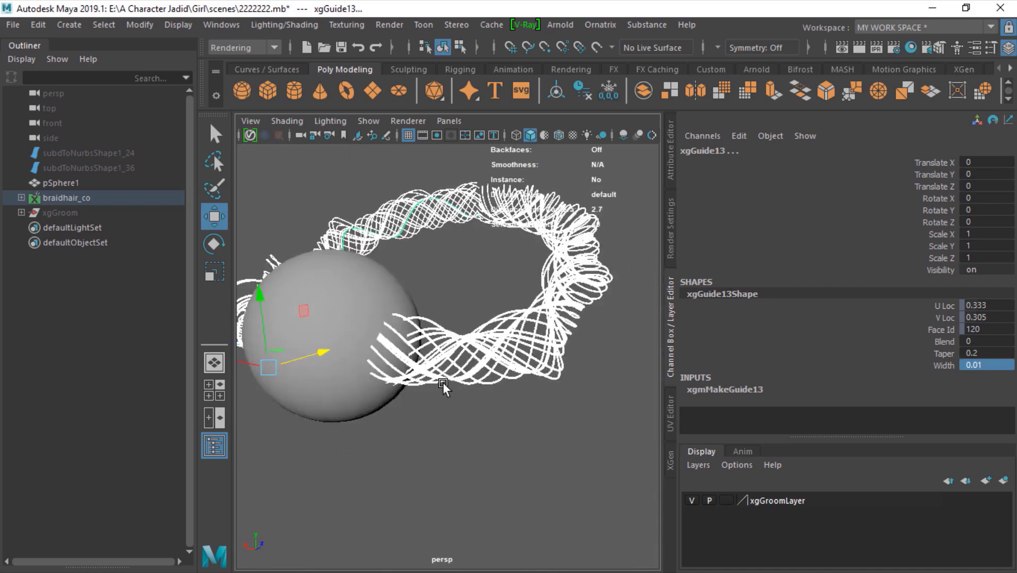
right_click_drag(442, 382, 492, 399, "alt")
middle_click_drag(369, 343, 434, 395, "alt")
left_click_drag(434, 396, 471, 419, "alt")
scroll(472, 418, "down", 4)
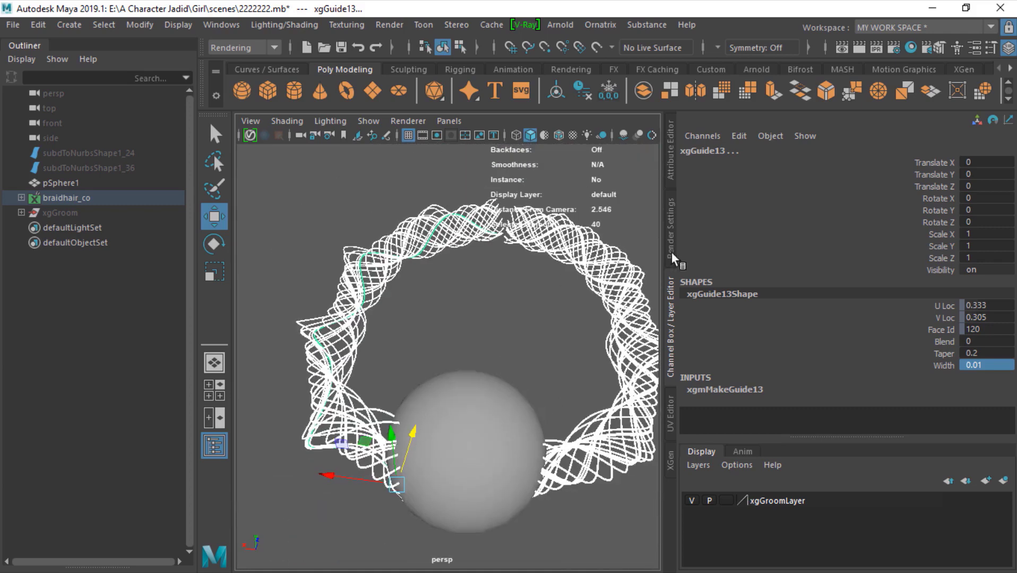
Preview the hair of the braidhair_geo description and set its primitives' Width to 0.01 and Density to 10000
left_click(670, 460)
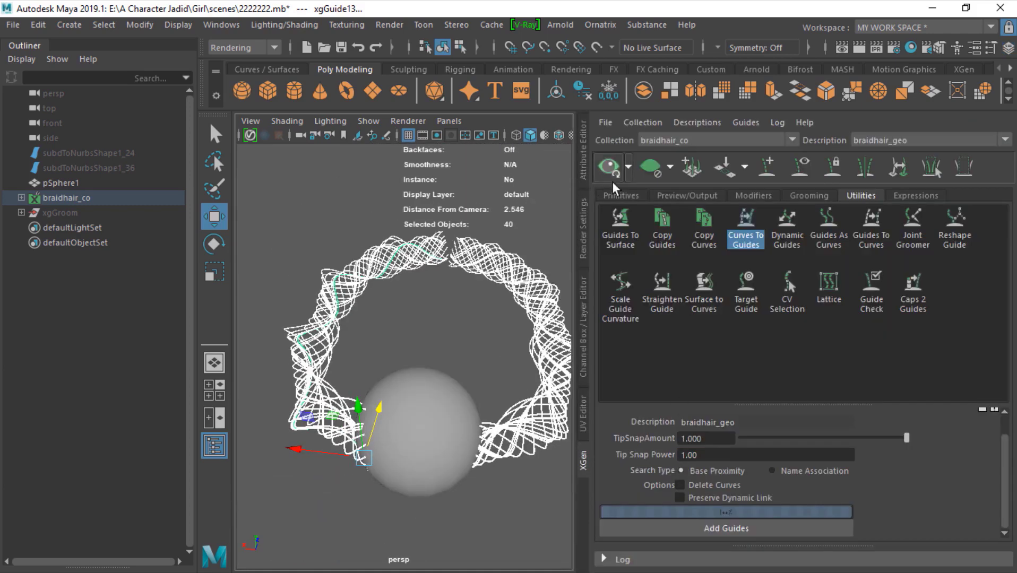
left_click(621, 195)
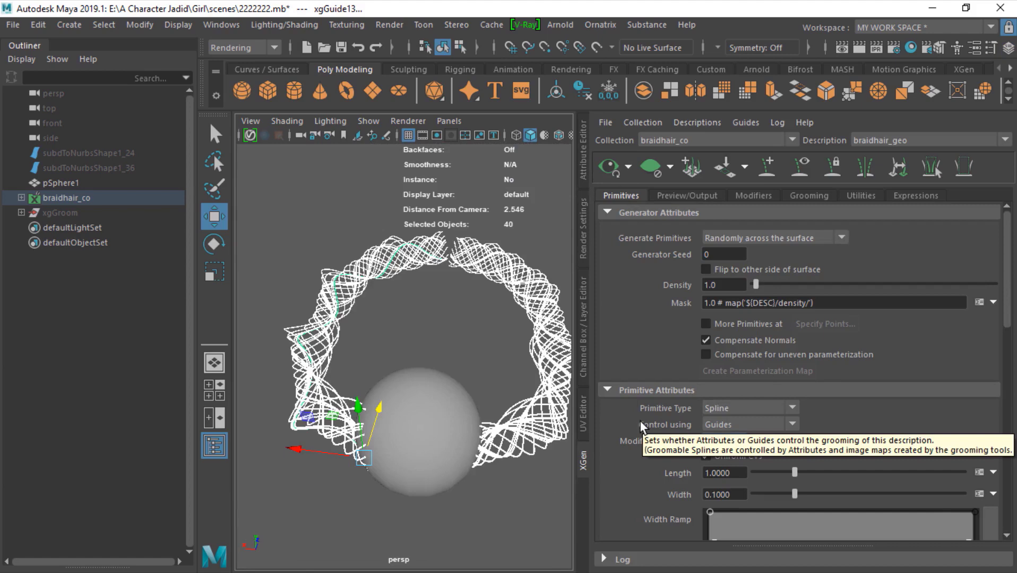
left_click_drag(452, 470, 411, 461, "alt")
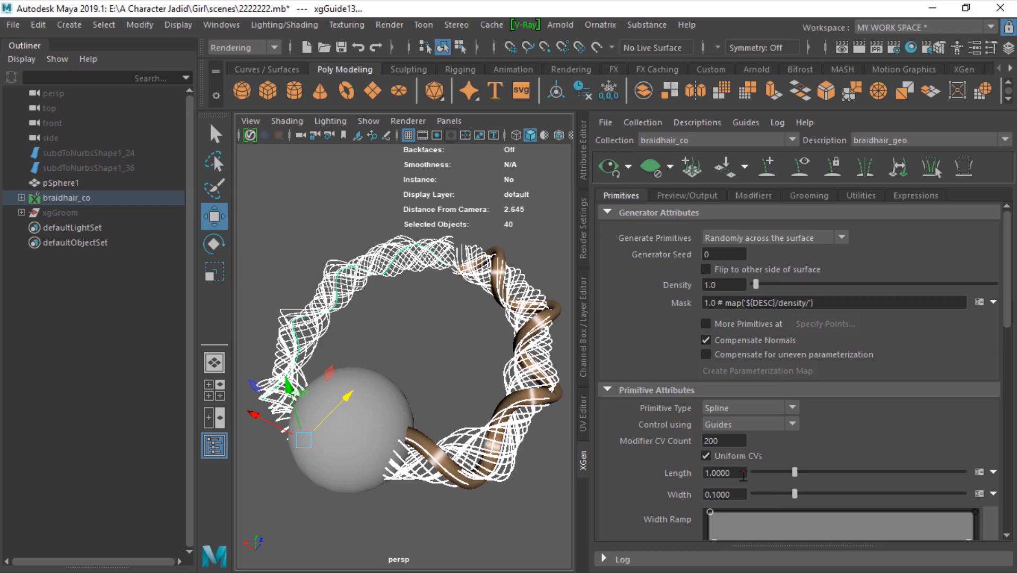
double_click(736, 493)
type("0.01")
key("Return")
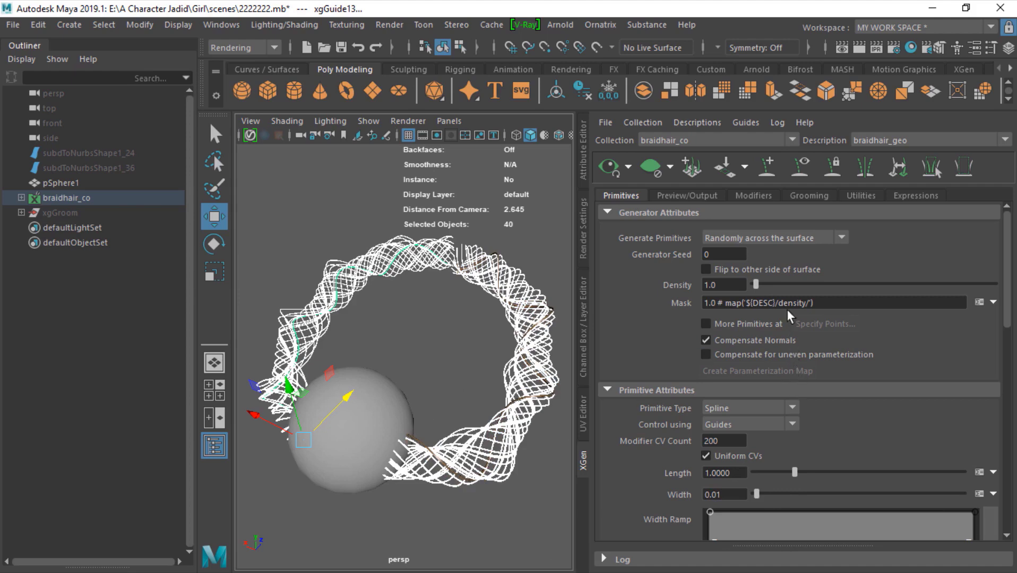
double_click(722, 285)
type("10000")
key("Return")
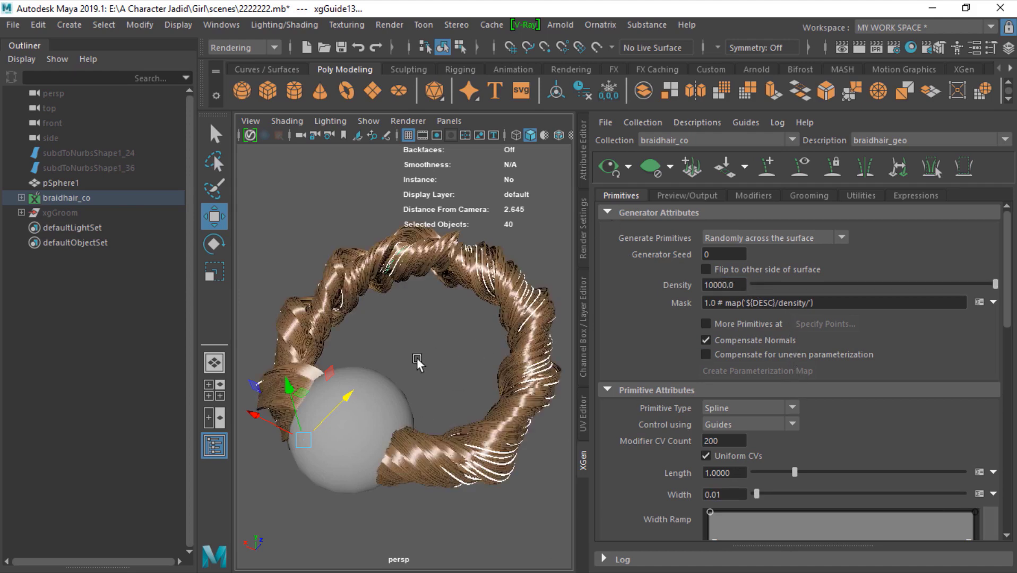
Lower the primitives' Width Ramp to about 0.13 at the root and about 0.03 at the tip
left_click_drag(416, 358, 473, 369, "alt")
right_click_drag(473, 369, 542, 362, "alt")
middle_click_drag(540, 363, 439, 236, "alt")
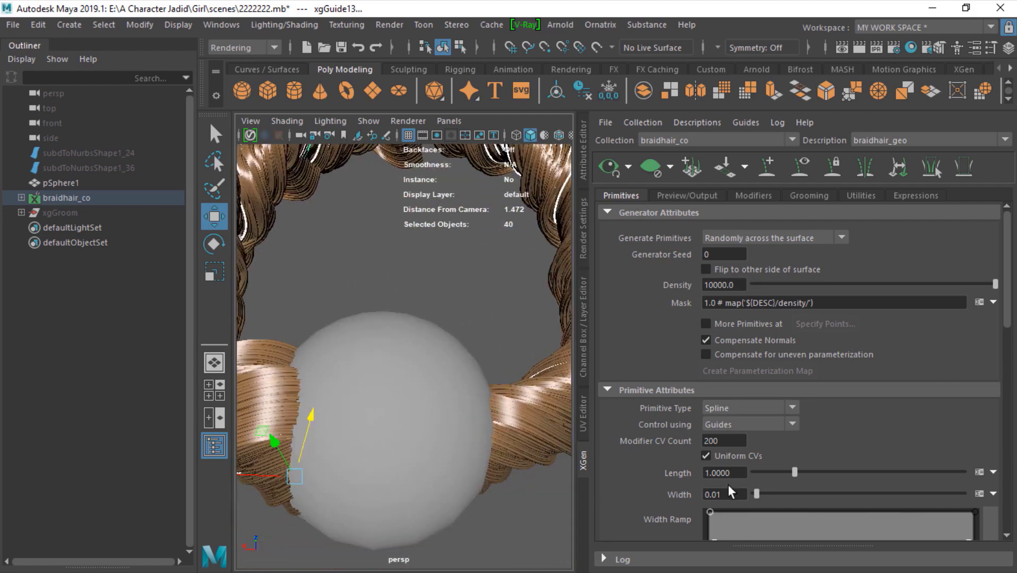
scroll(724, 479, "down", 1)
scroll(707, 470, "down", 6)
left_click_drag(711, 381, 698, 416)
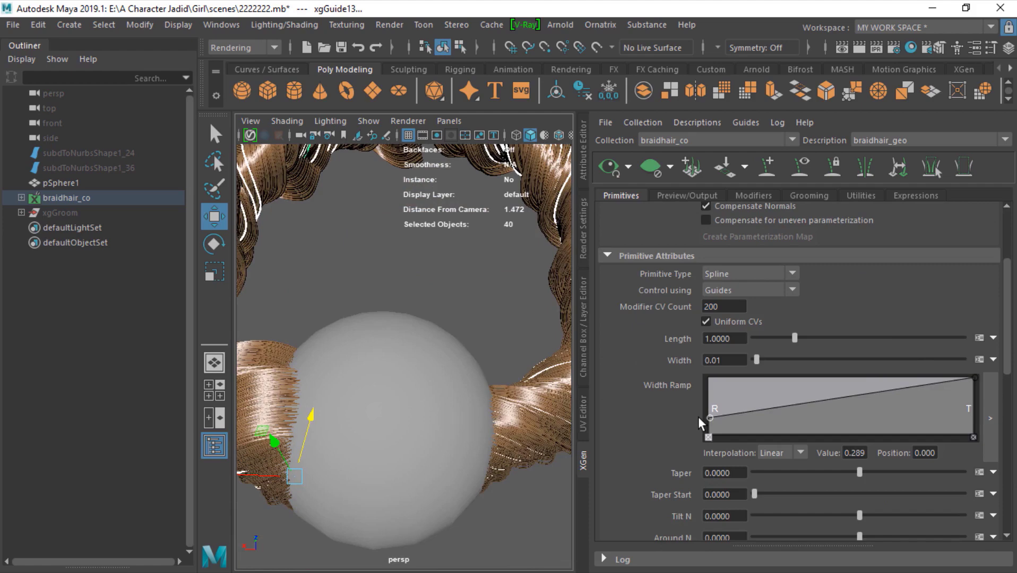
left_click_drag(973, 380, 972, 432)
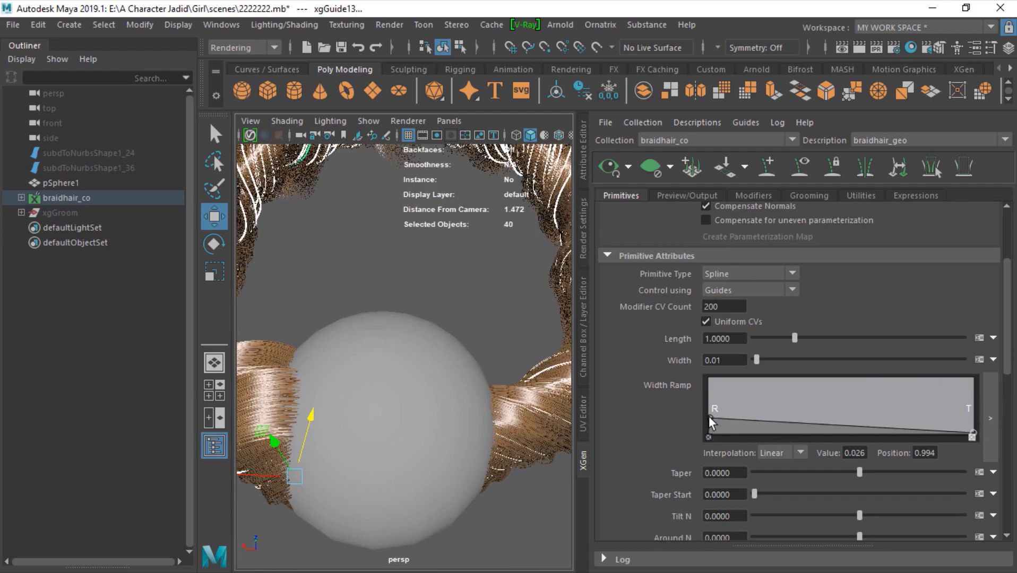
left_click_drag(709, 417, 709, 428)
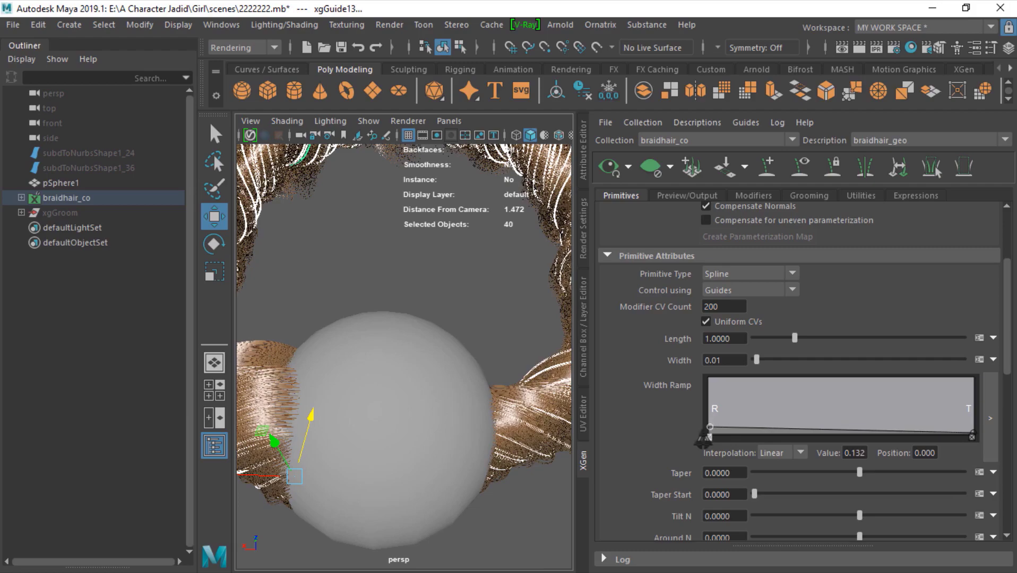
Deselect the braid guides and turn off their display in the viewport
scroll(400, 433, "down", 4)
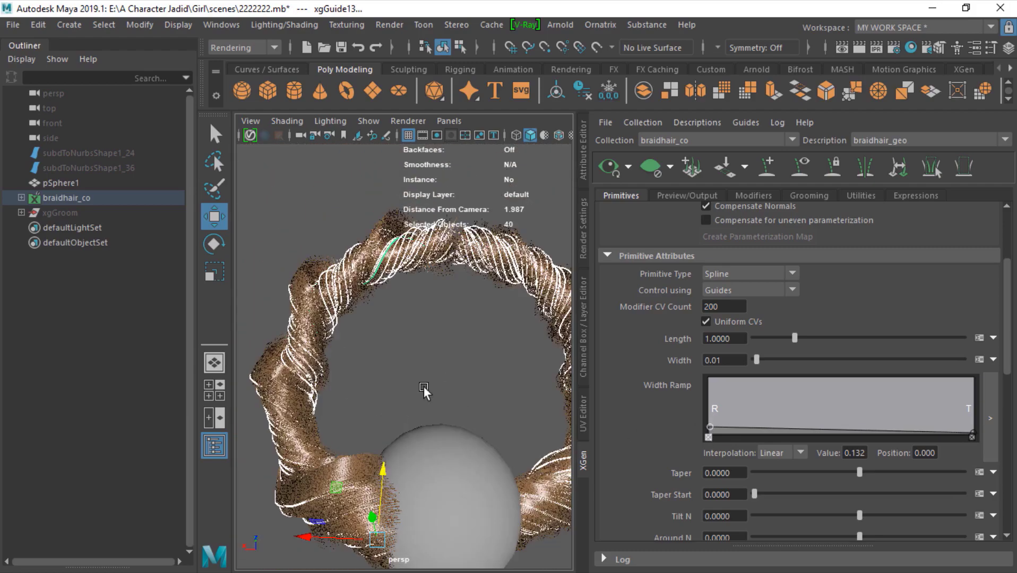
left_click_drag(423, 386, 369, 389, "alt")
right_click_drag(369, 389, 431, 386, "alt")
left_click_drag(432, 387, 406, 406, "alt")
left_click(423, 417)
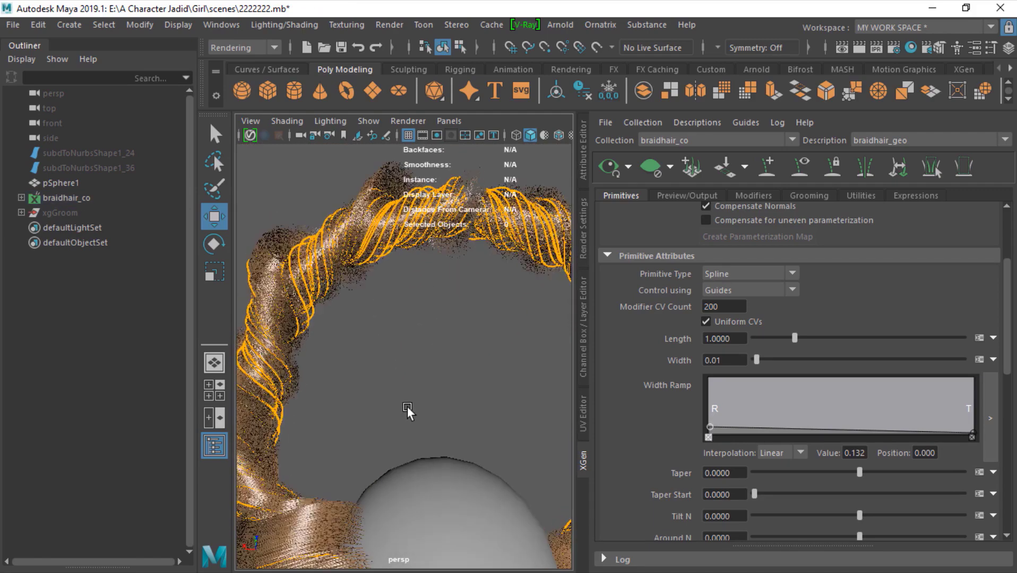
right_click_drag(407, 406, 407, 396, "alt")
left_click(795, 171)
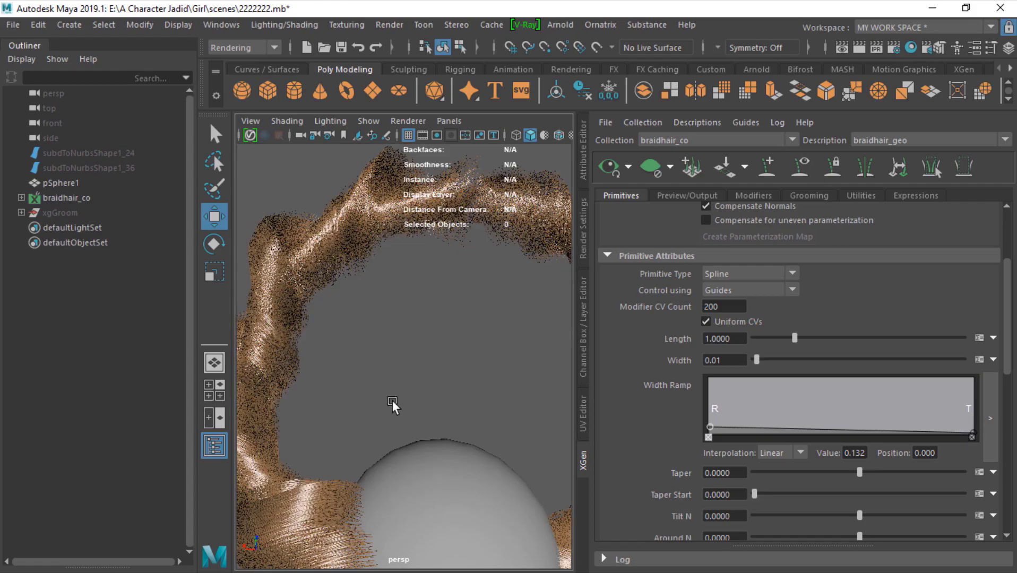
Add a Clumping modifier to the braidhair_geo description
left_click_drag(392, 408, 381, 426, "alt")
right_click_drag(381, 425, 386, 388, "alt")
left_click_drag(386, 389, 389, 365, "alt")
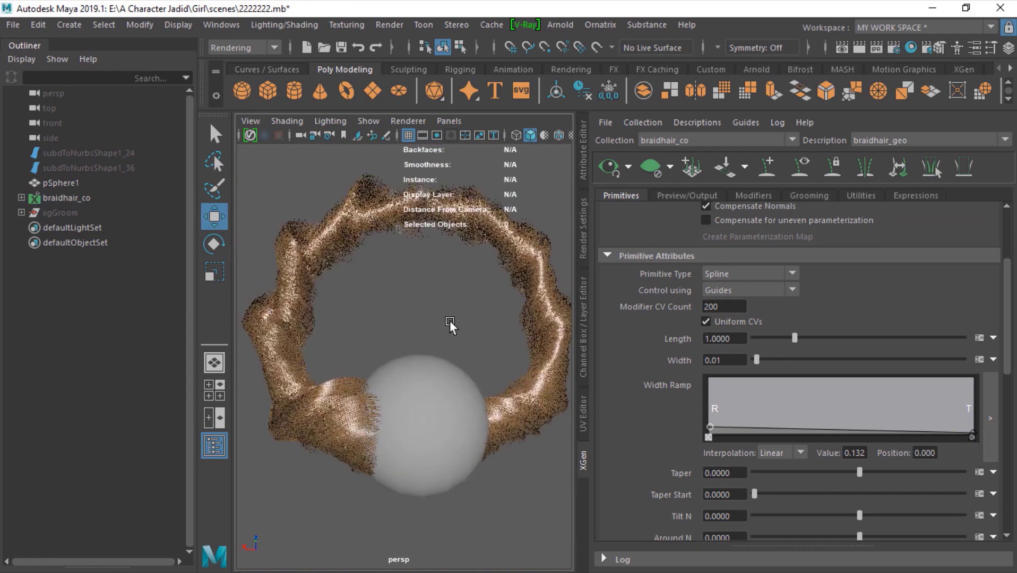
left_click_drag(449, 321, 387, 355, "alt")
left_click(759, 195)
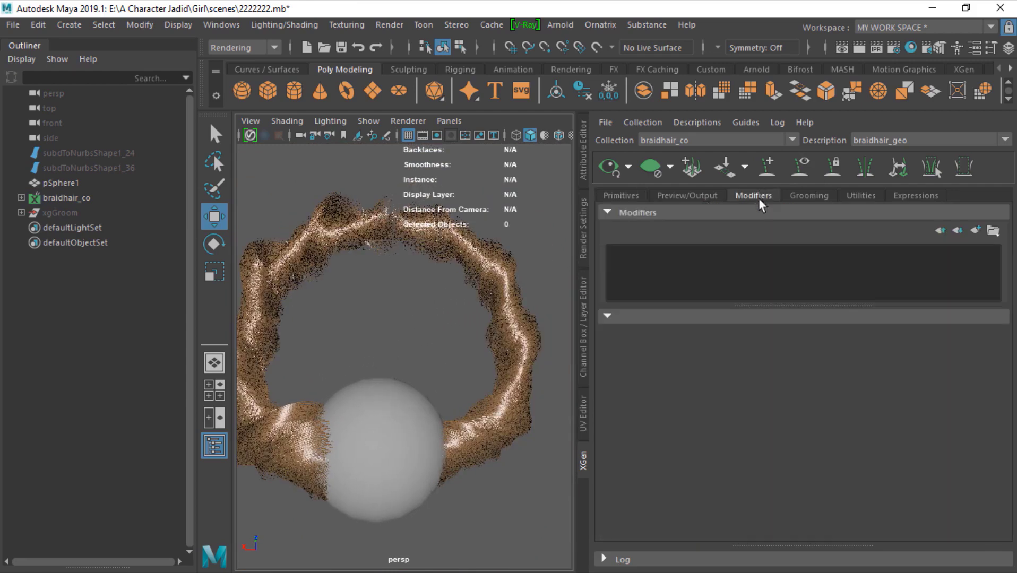
left_click(975, 231)
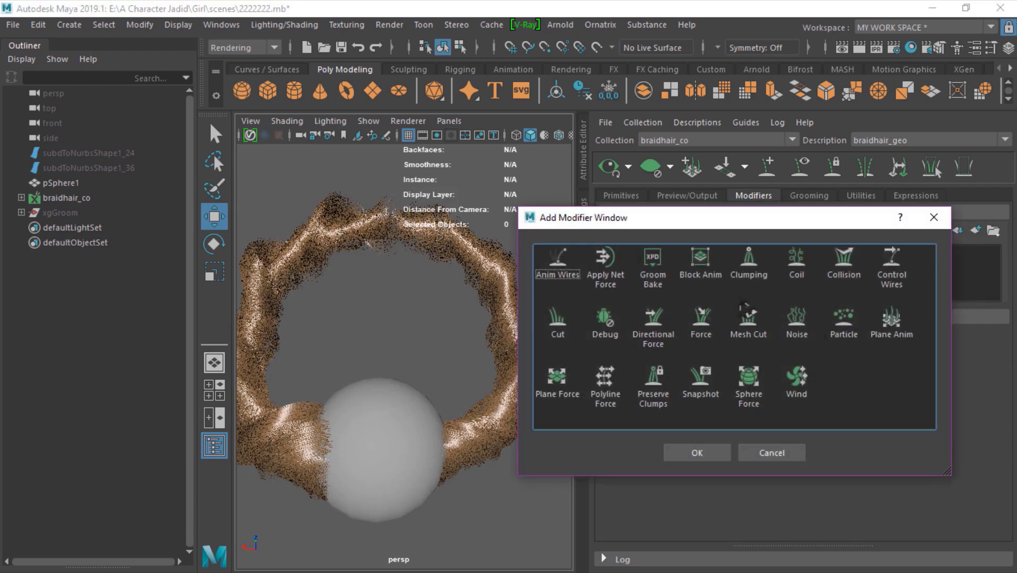
left_click(749, 263)
left_click(695, 454)
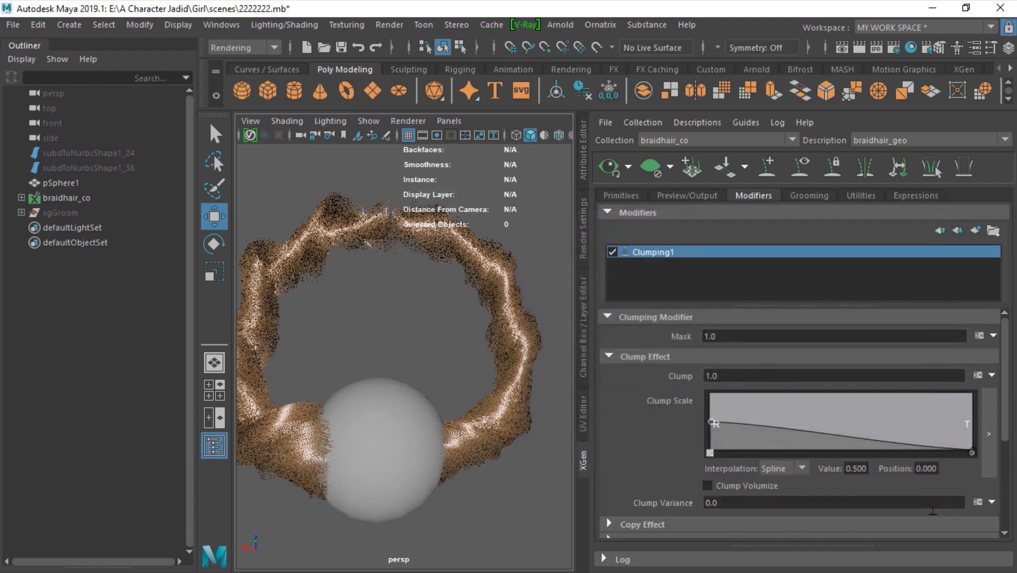
Set up the clumping maps with clump points placed at the guides, and save them
scroll(743, 440, "down", 5)
left_click(966, 501)
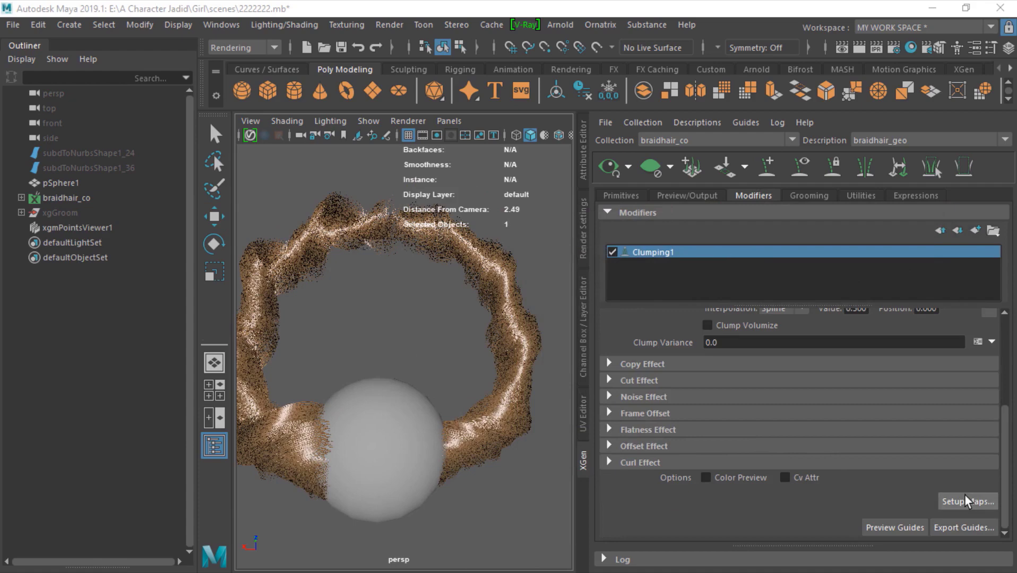
left_click(592, 244)
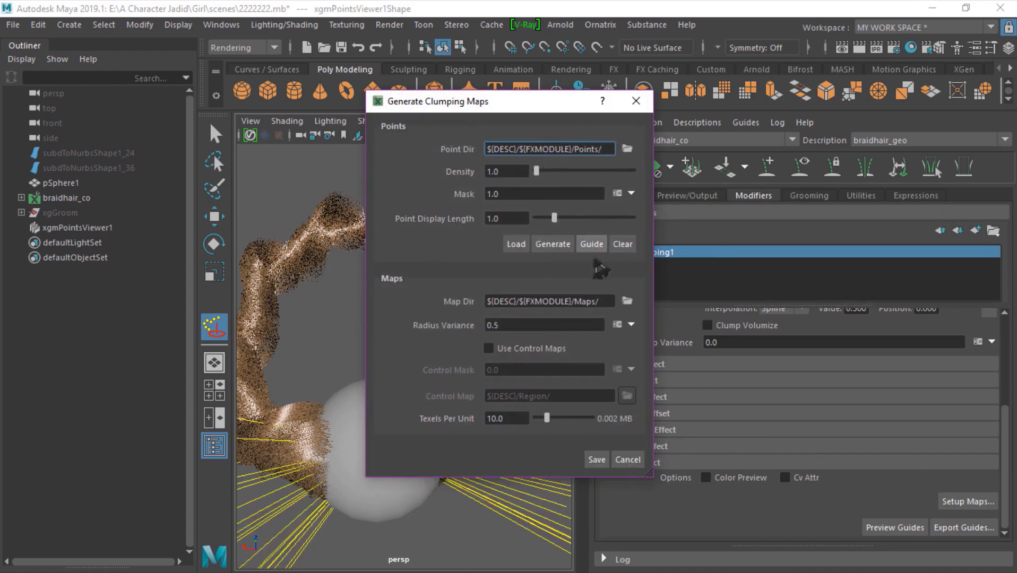
left_click(588, 460)
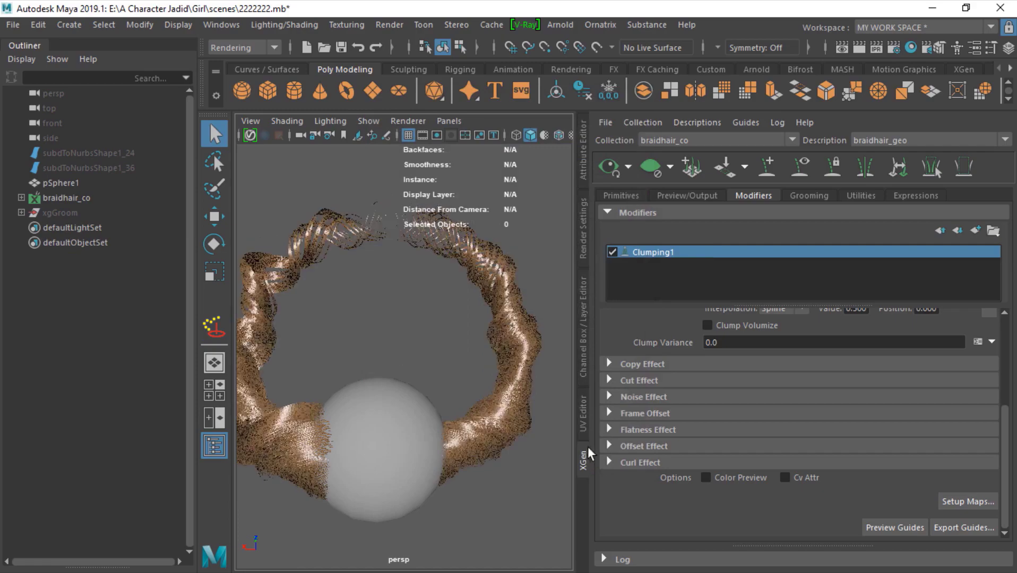
Lower the root of Clumping1's Clump Scale ramp to about 0.16
middle_click_drag(455, 421, 489, 464, "alt")
right_click_drag(504, 450, 563, 447, "alt")
middle_click_drag(414, 504, 520, 331, "alt")
left_click_drag(455, 390, 418, 331, "alt")
left_click_drag(412, 365, 527, 361, "alt")
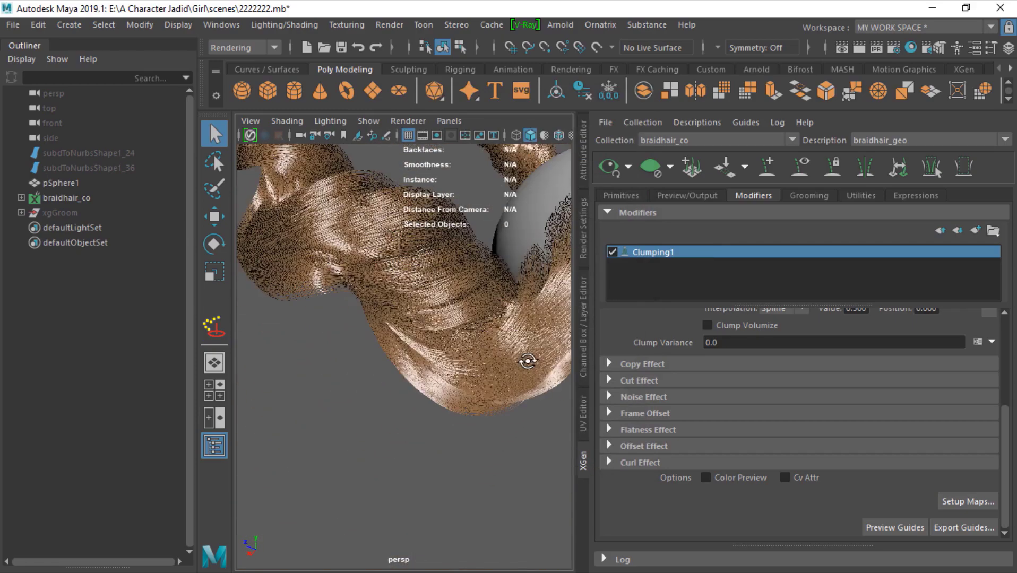
middle_click_drag(518, 364, 500, 453, "alt")
left_click_drag(499, 452, 328, 452, "alt")
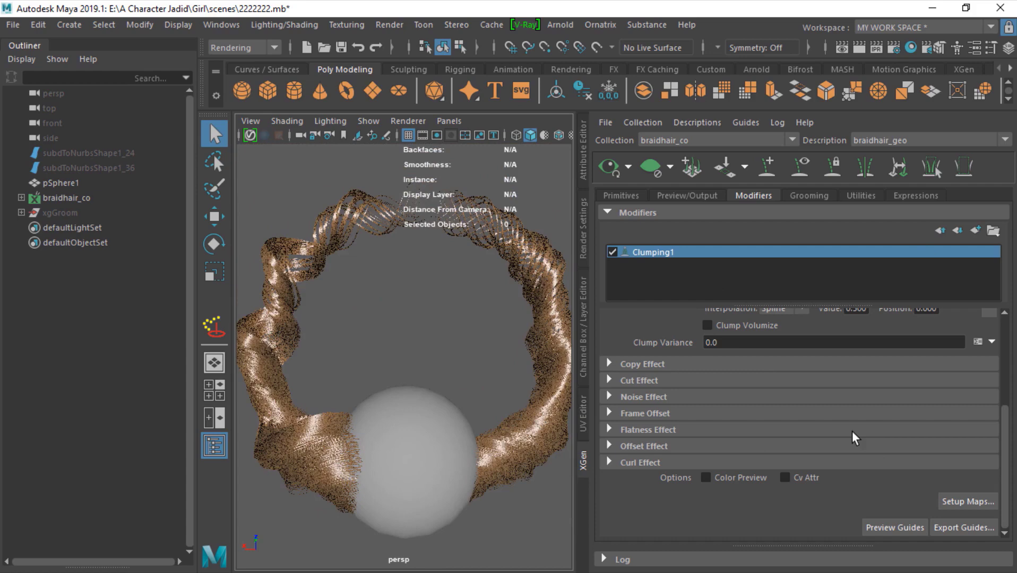
scroll(748, 393, "up", 3)
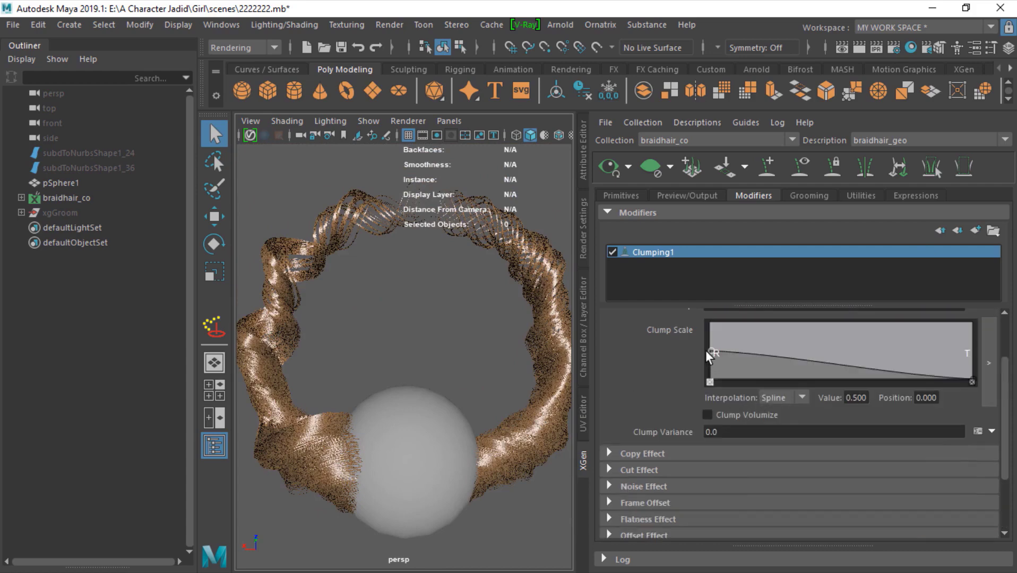
left_click_drag(712, 353, 709, 382)
left_click_drag(416, 424, 435, 435, "alt")
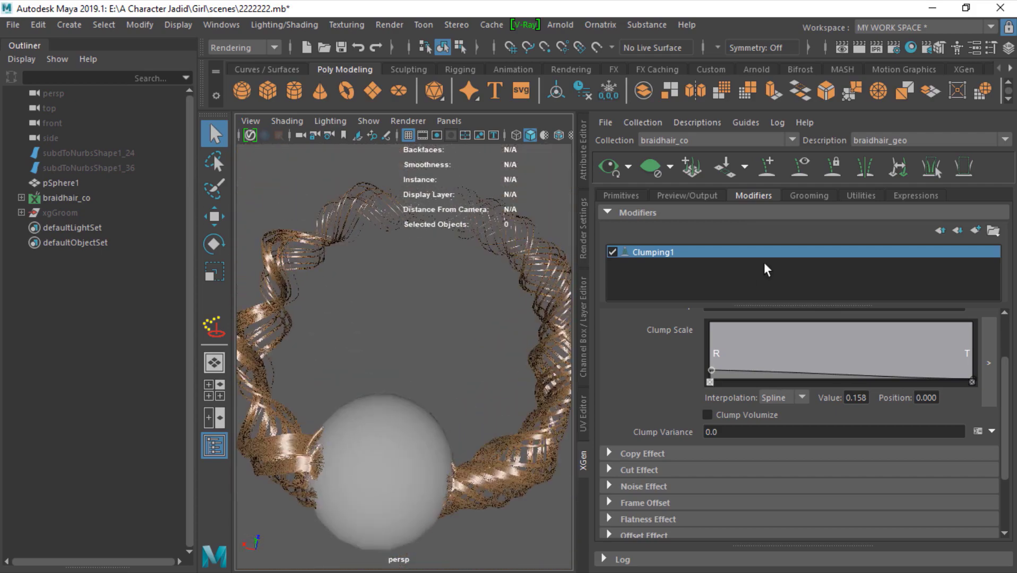
Try a Coil modifier on the braid hair and switch it off
left_click(975, 231)
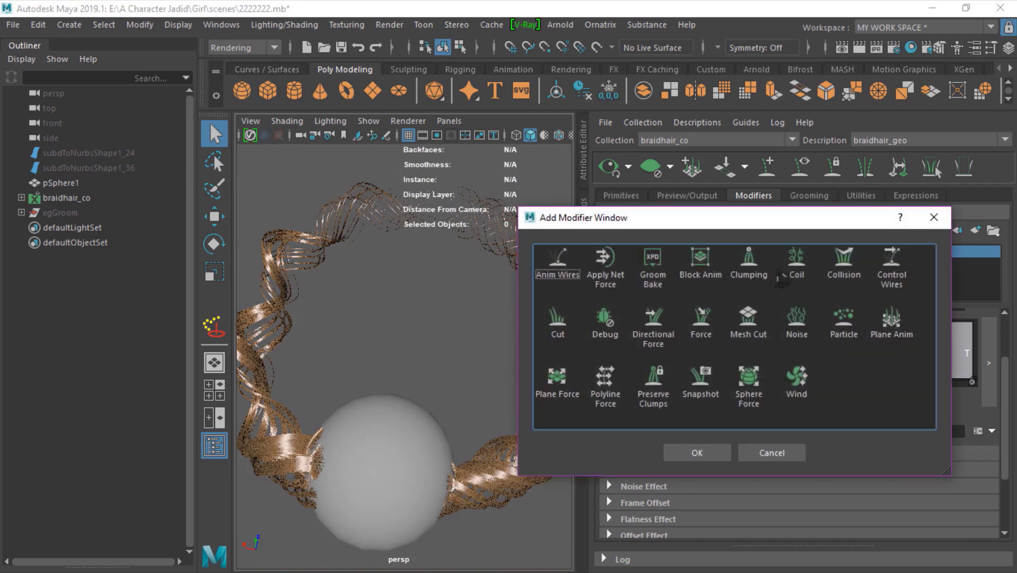
left_click(796, 281)
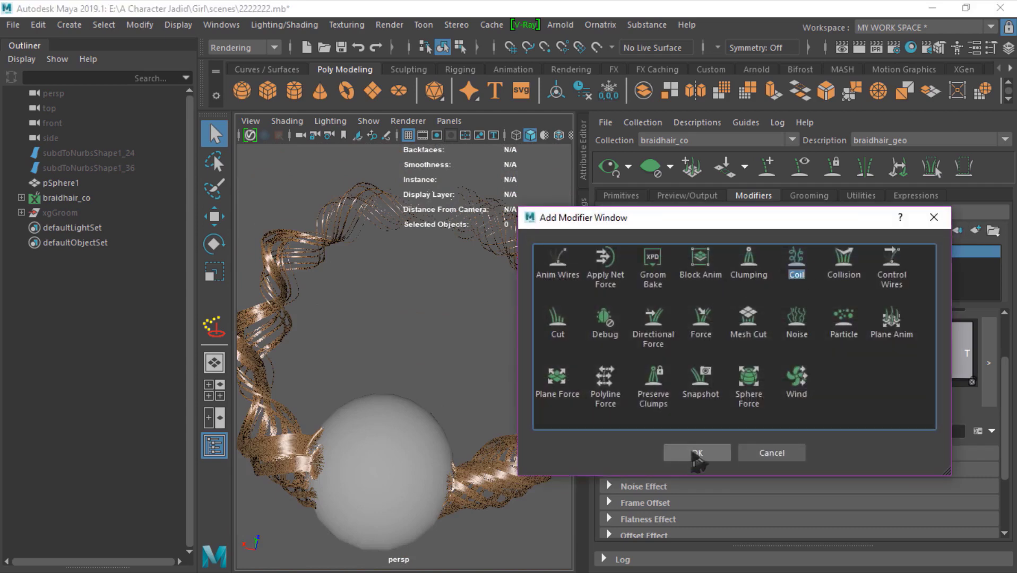
left_click(695, 457)
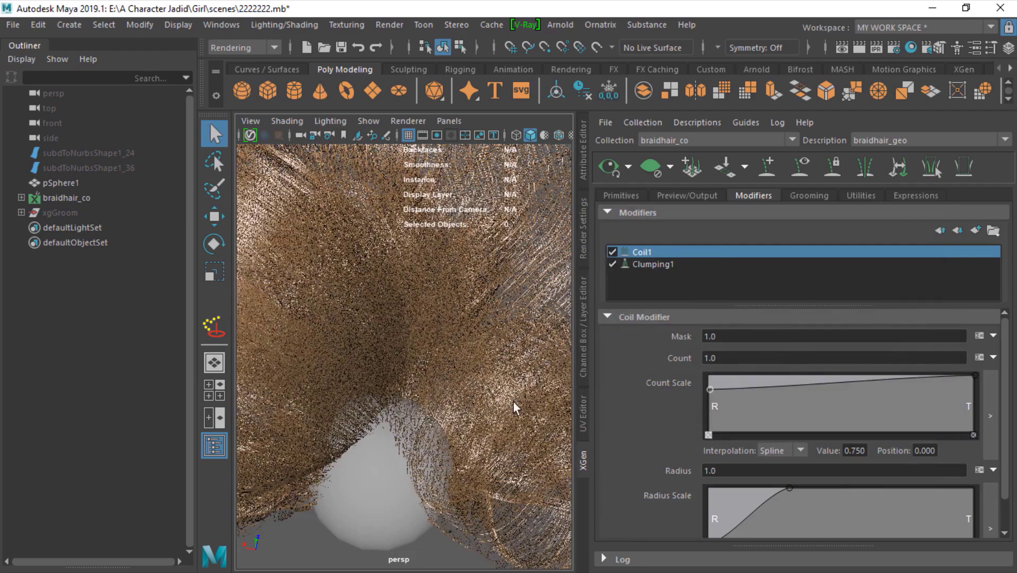
right_click_drag(514, 408, 345, 403, "alt")
left_click_drag(345, 403, 370, 392, "alt")
left_click(611, 251)
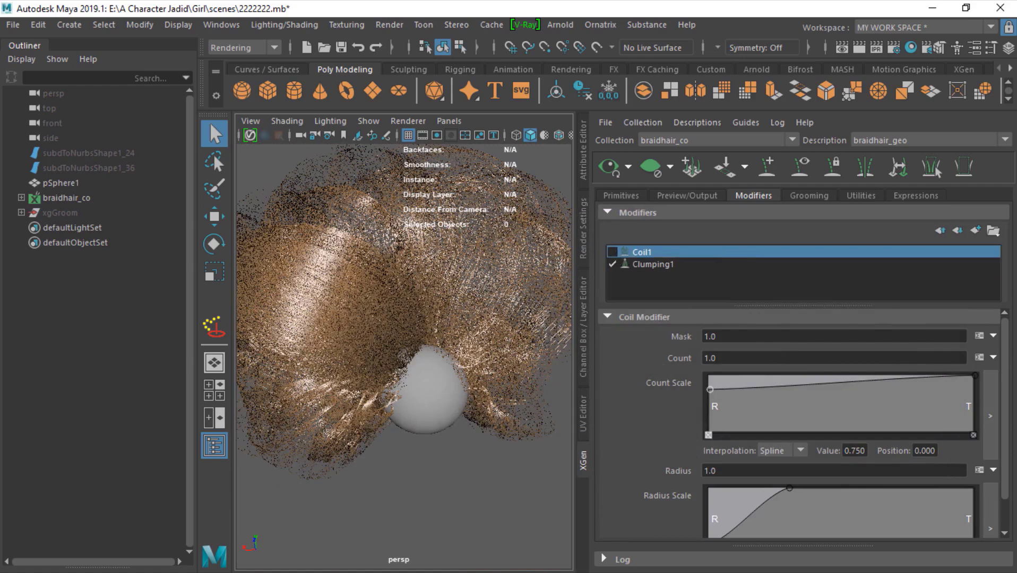
Add a Noise modifier to the braidhair_geo description
left_click(977, 230)
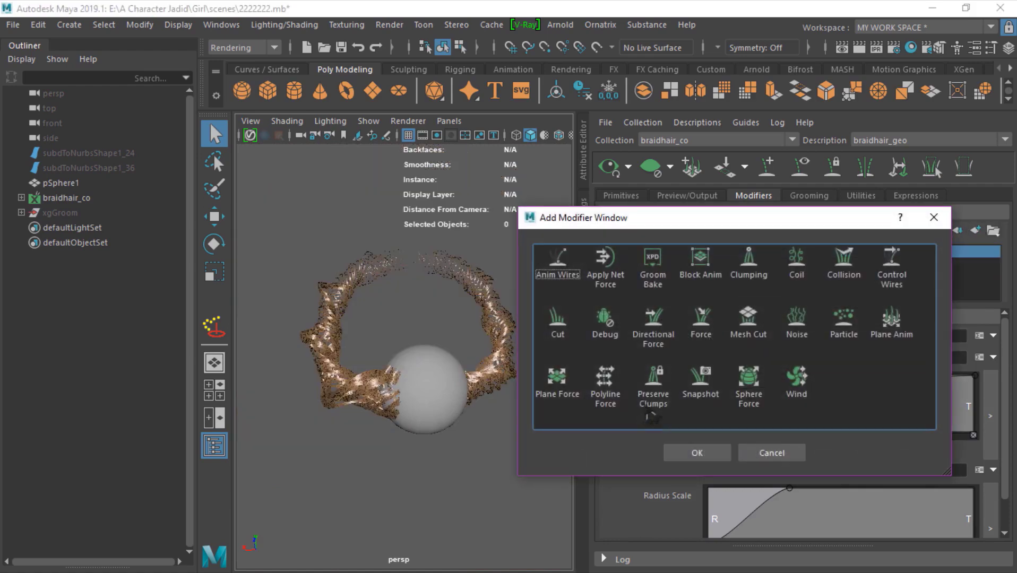
left_click(785, 320)
left_click(704, 455)
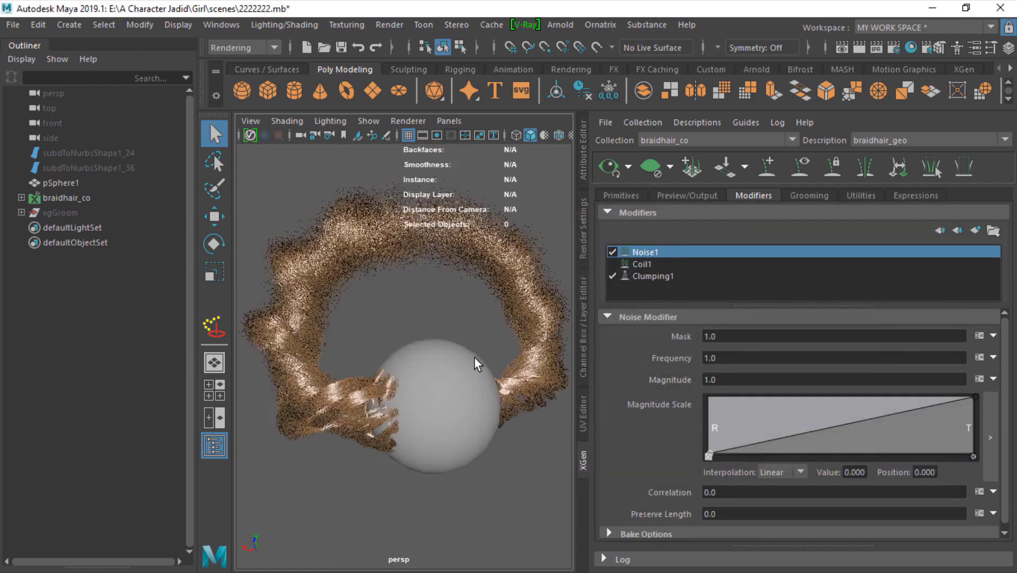
Set the Magnitude of the Noise1 modifier to 0.5
left_click_drag(474, 358, 452, 386, "alt")
right_click_drag(452, 386, 490, 387, "alt")
middle_click_drag(490, 387, 496, 476, "alt")
right_click_drag(497, 476, 545, 435, "alt")
right_click_drag(428, 383, 469, 369, "alt")
middle_click_drag(470, 369, 477, 413, "alt")
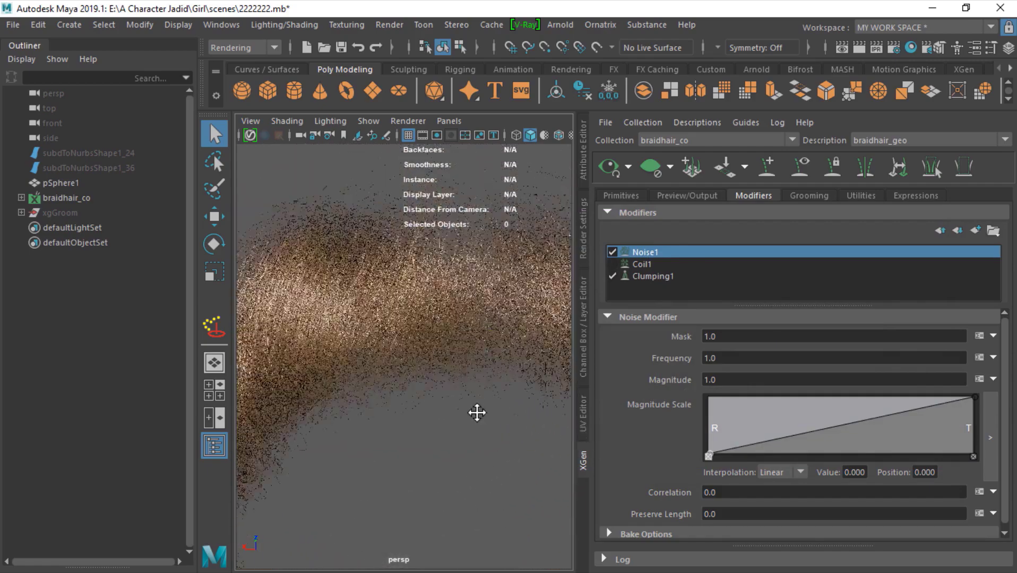
right_click_drag(477, 412, 541, 396, "alt")
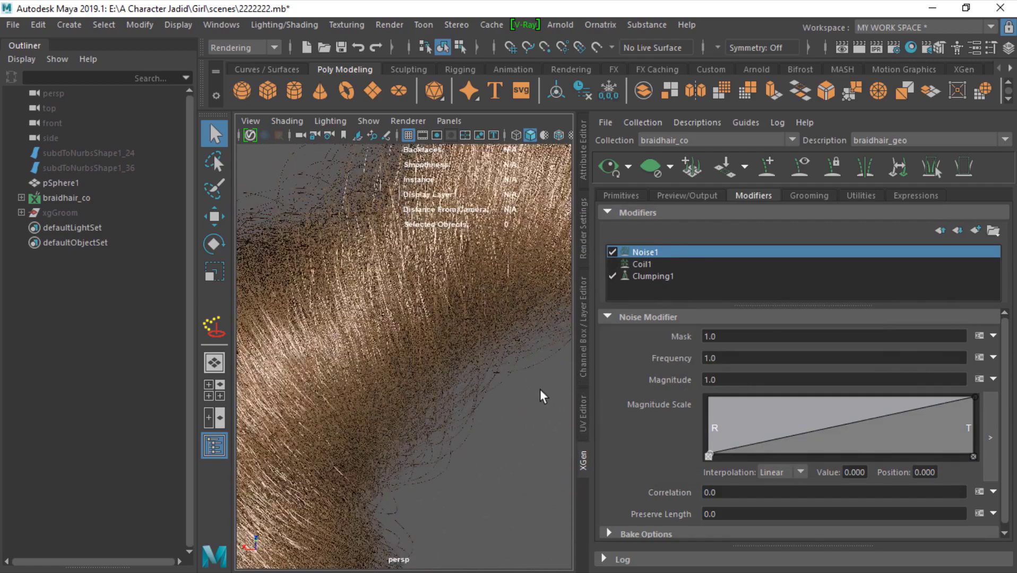
left_click_drag(540, 390, 499, 417, "alt")
double_click(726, 377)
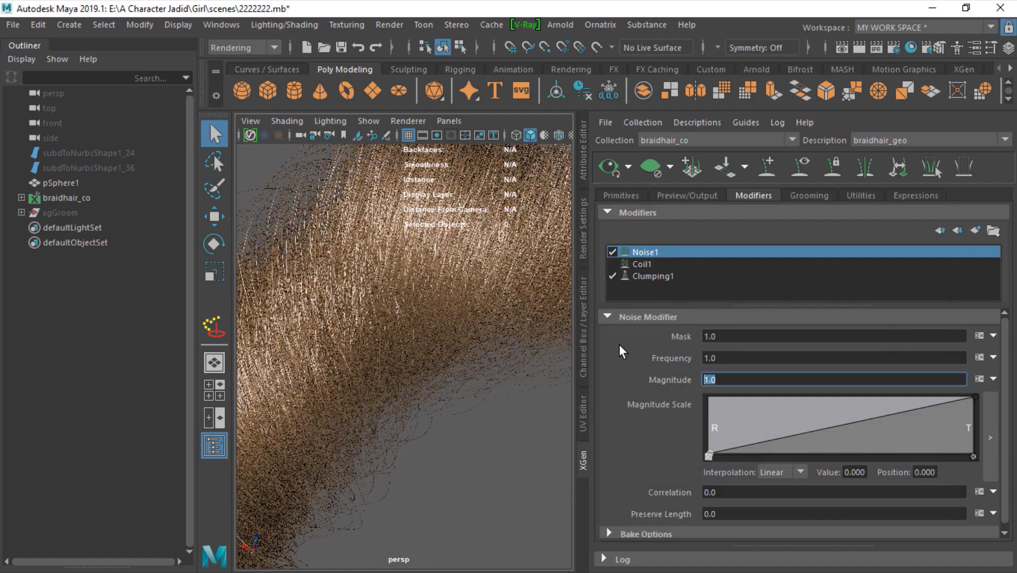
type("0.")
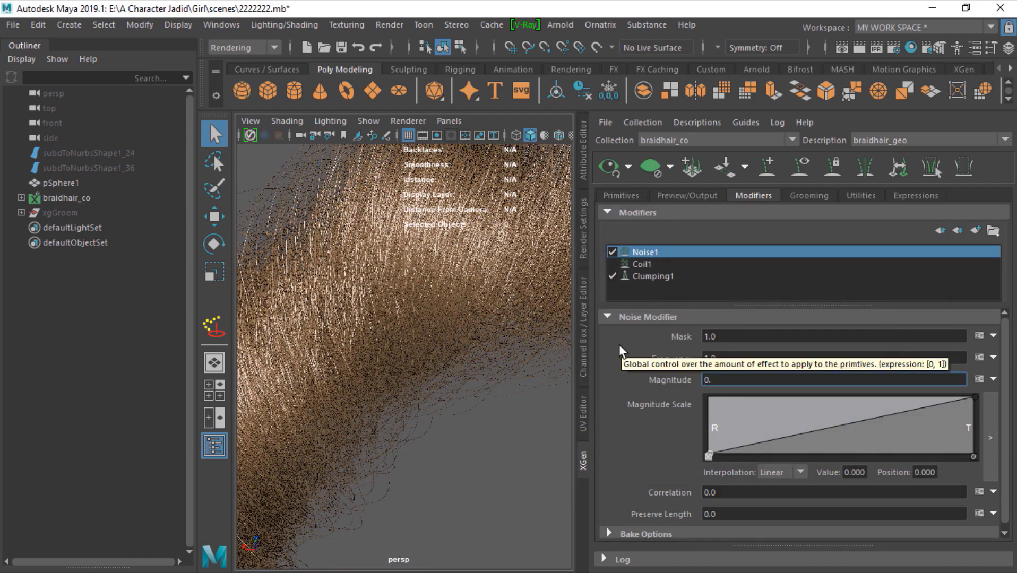
type("5")
key("Return")
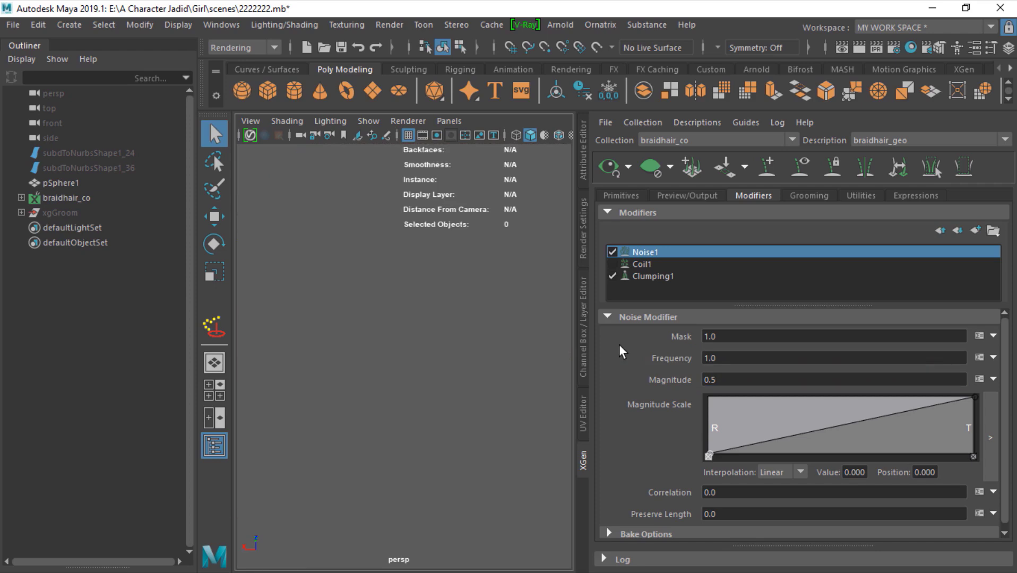
Set the Noise1 modifier's Frequency to 0.3 and regenerate the hair preview
left_click_drag(737, 357, 642, 346)
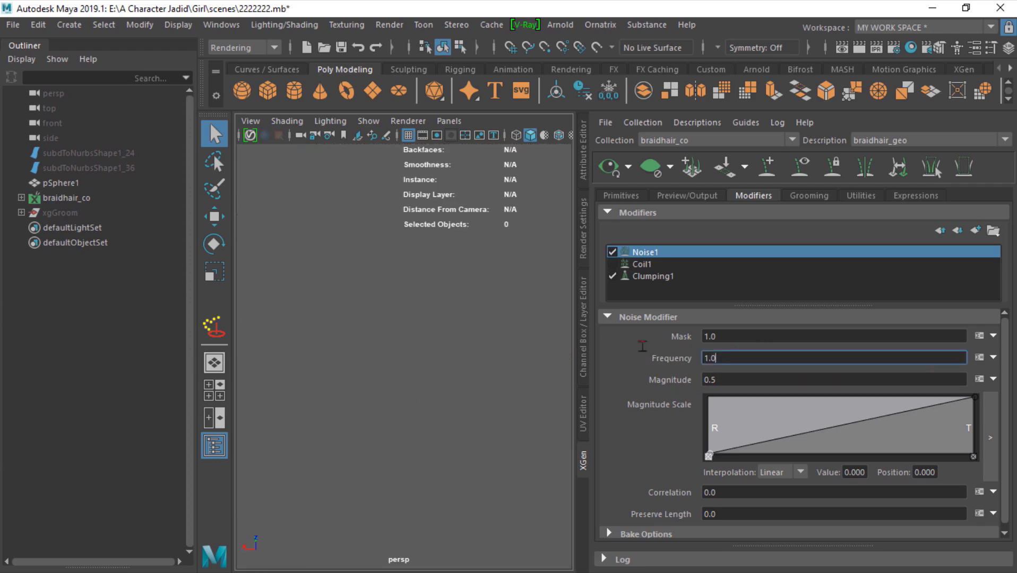
key("Return")
right_click_drag(416, 371, 276, 385, "alt")
middle_click_drag(385, 429, 385, 385, "alt")
left_click(608, 168)
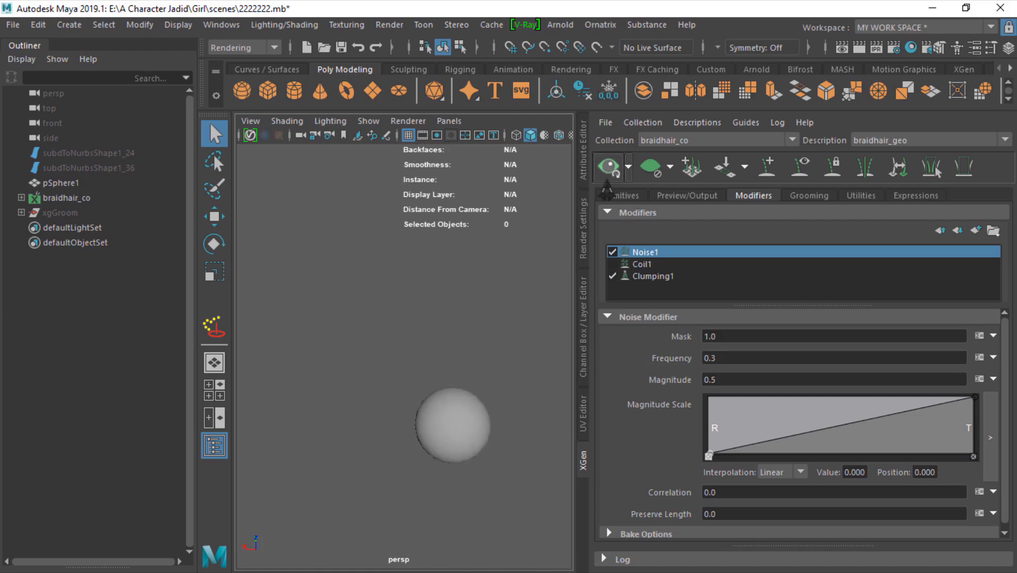
Examine the noise effect along the braided hair from several angles, both close up and as a whole
mouse_move(437, 394)
right_mouse_down("alt")
mouse_move(572, 402)
mouse_move(502, 422)
right_mouse_up("alt")
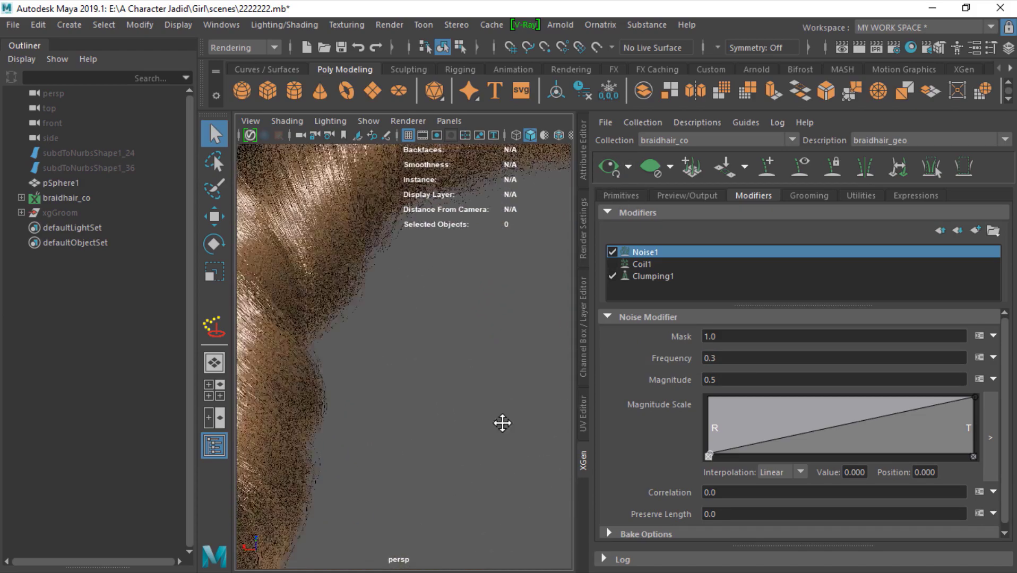
middle_click_drag(501, 422, 530, 486, "alt")
mouse_move(467, 451)
right_mouse_down("alt")
mouse_move(499, 451)
mouse_move(463, 457)
right_mouse_up("alt")
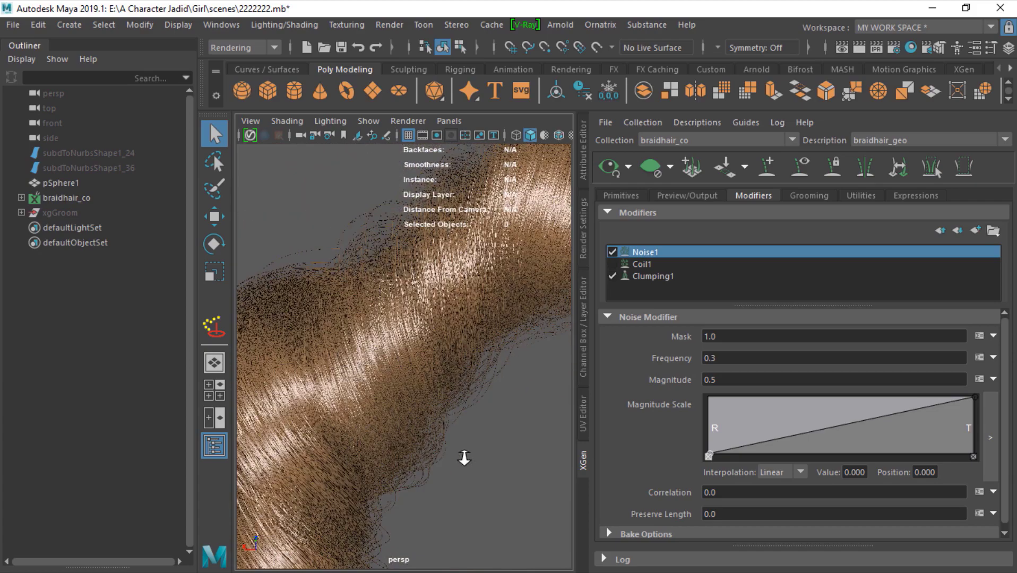
right_click_drag(539, 377, 425, 436, "alt")
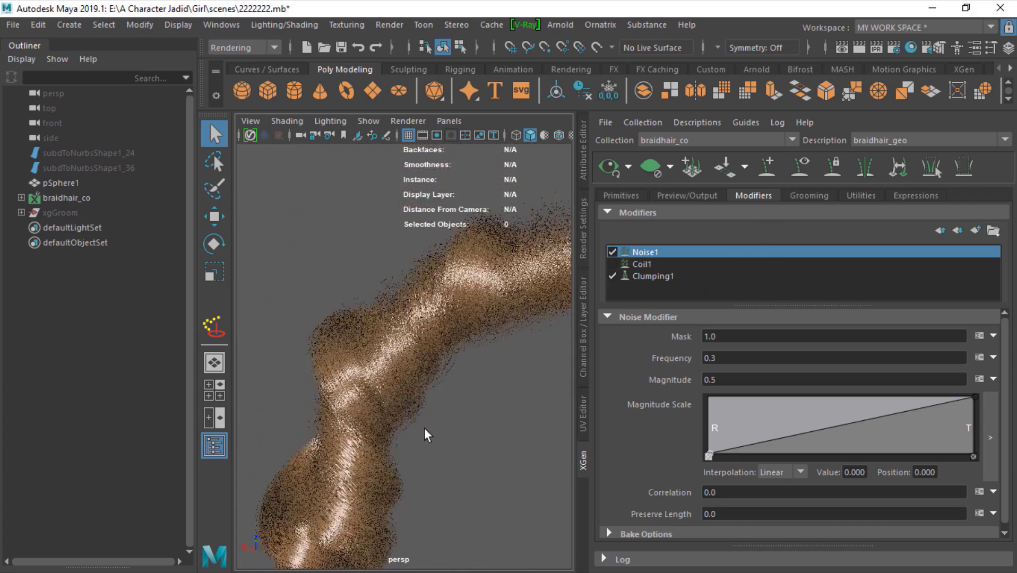
middle_click_drag(424, 435, 411, 371, "alt")
right_click_drag(411, 372, 456, 372, "alt")
left_click_drag(456, 371, 436, 389, "alt")
right_click_drag(435, 389, 355, 387, "alt")
middle_click_drag(423, 393, 234, 427, "alt")
right_click_drag(387, 420, 461, 418, "alt")
middle_click_drag(461, 417, 497, 571, "alt")
right_click_drag(418, 492, 457, 445, "alt")
middle_click_drag(456, 444, 427, 373, "alt")
right_click_drag(427, 373, 450, 380, "alt")
middle_click_drag(451, 381, 489, 433, "alt")
left_click_drag(456, 415, 431, 441, "alt")
middle_click_drag(431, 440, 335, 438, "alt")
mouse_move(335, 439)
right_mouse_down("alt")
mouse_move(393, 436)
mouse_move(329, 433)
right_mouse_up("alt")
middle_click_drag(329, 434, 391, 397, "alt")
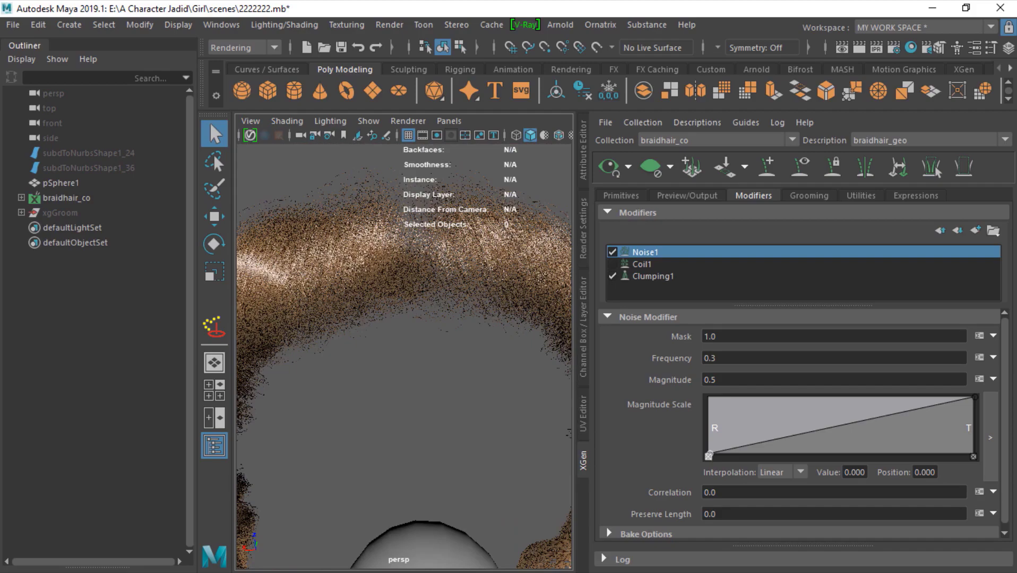
left_click_drag(362, 385, 368, 329, "alt")
right_click_drag(353, 340, 302, 344, "alt")
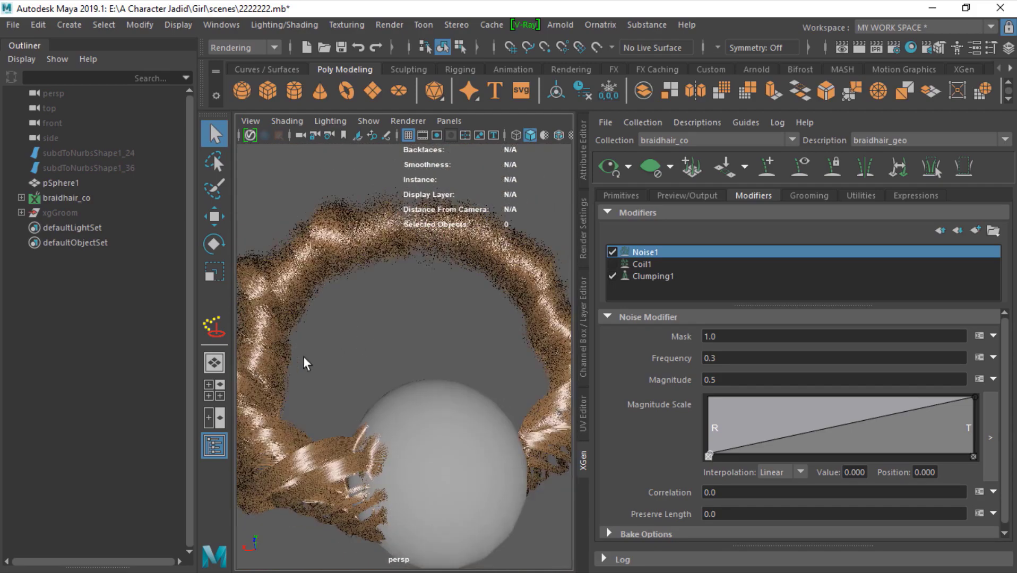
left_click_drag(304, 356, 365, 407, "alt")
middle_click_drag(367, 429, 371, 437, "alt")
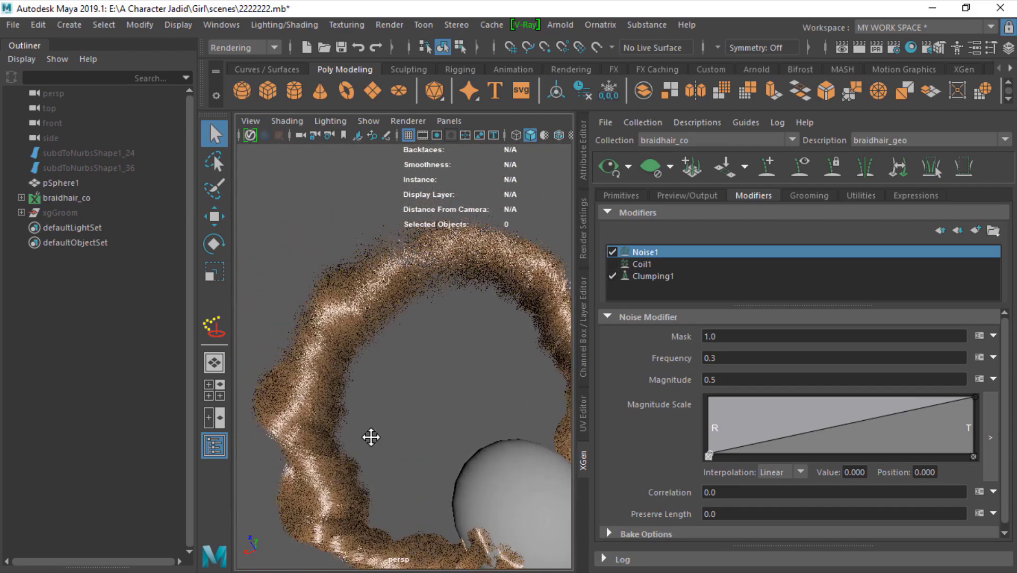
right_click_drag(371, 437, 413, 427, "alt")
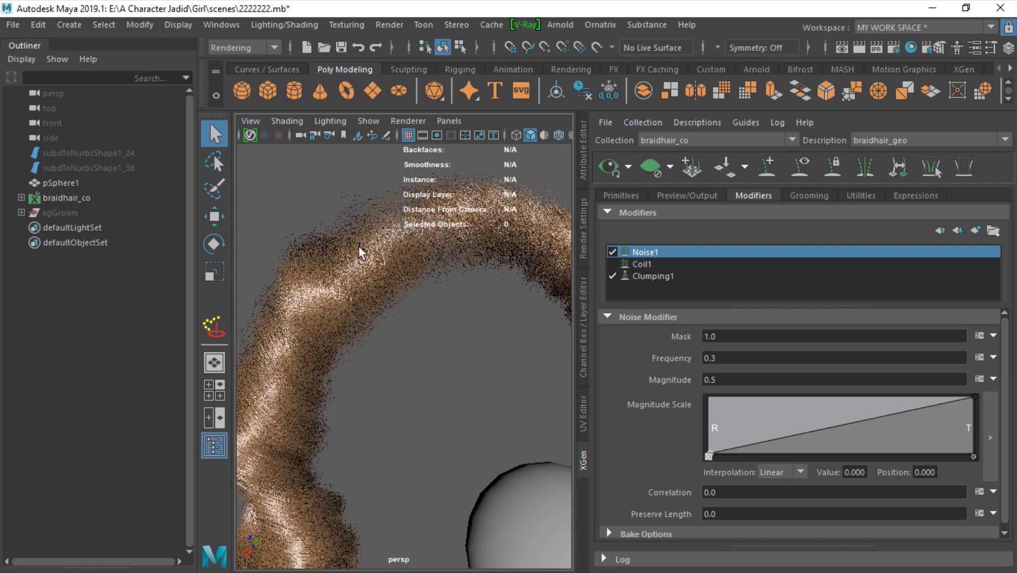
right_click_drag(347, 247, 441, 286, "alt")
middle_click_drag(441, 287, 460, 336, "alt")
right_click_drag(461, 336, 380, 333, "alt")
middle_click_drag(380, 333, 386, 305, "alt")
right_click_drag(386, 304, 436, 321, "alt")
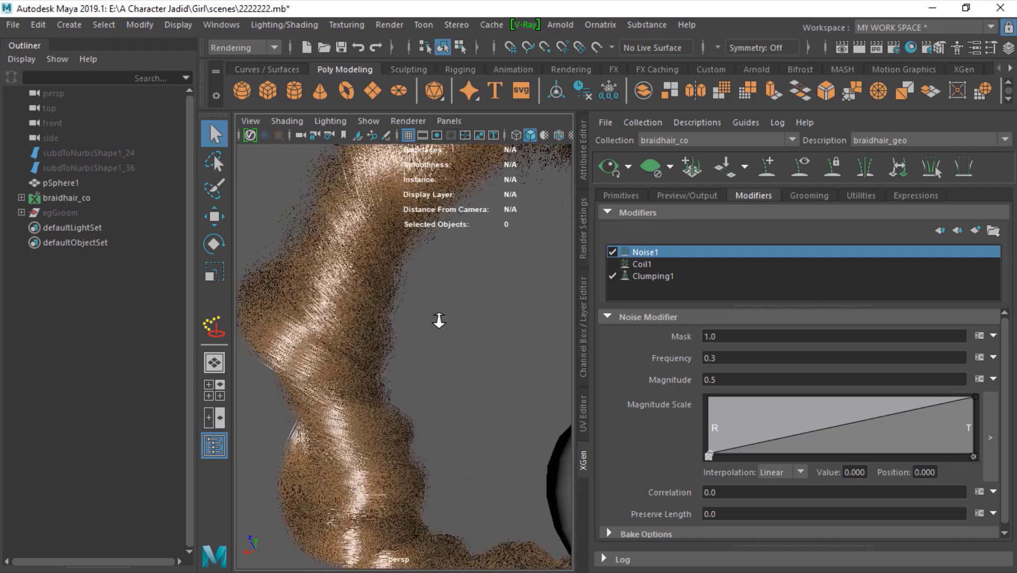
right_click_drag(367, 344, 414, 342, "alt")
middle_click_drag(414, 342, 453, 355, "alt")
right_click_drag(453, 356, 334, 383, "alt")
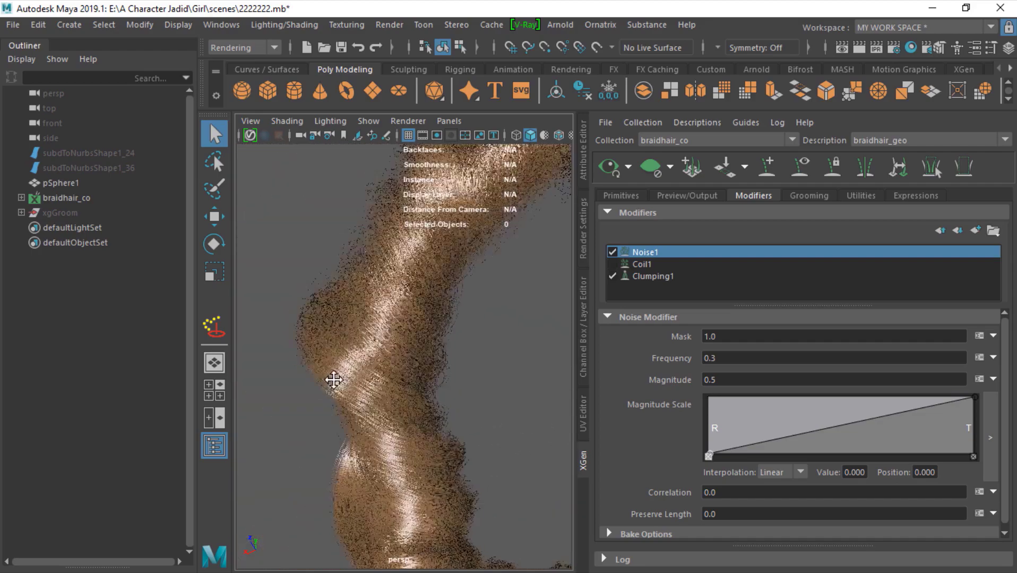
middle_click_drag(334, 384, 274, 425, "alt")
middle_click_drag(484, 338, 414, 380, "alt")
mouse_move(399, 376)
left_mouse_down("alt")
mouse_move(345, 352)
mouse_move(476, 288)
mouse_move(382, 313)
mouse_move(409, 370)
left_mouse_up("alt")
right_click_drag(408, 370, 485, 379, "alt")
Switch off the Noise1 and Clumping1 modifiers and regenerate the hair preview
left_click(610, 251)
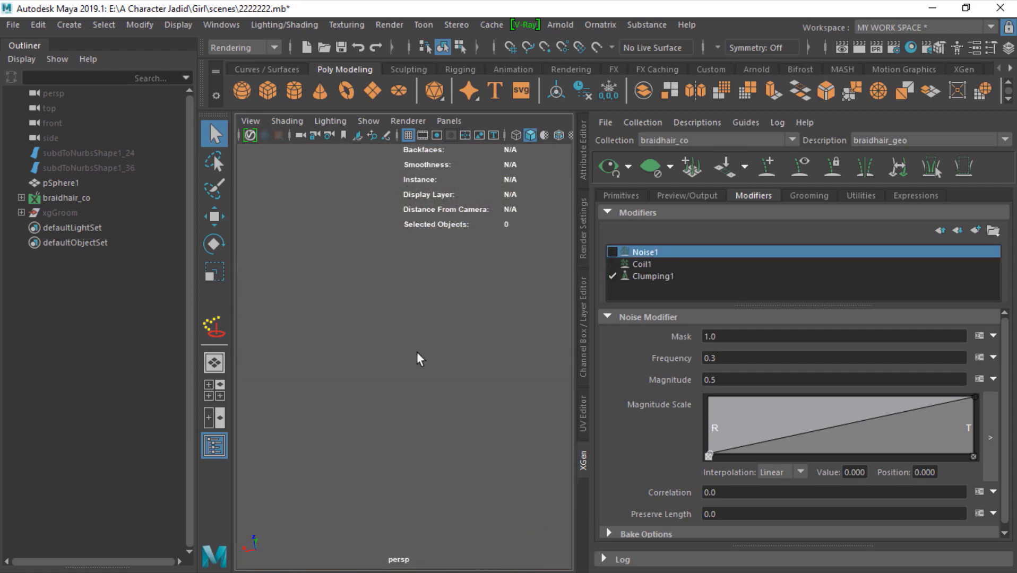
left_click(612, 275)
right_click_drag(452, 386, 281, 387, "alt")
middle_click_drag(386, 389, 386, 368, "alt")
left_click(620, 196)
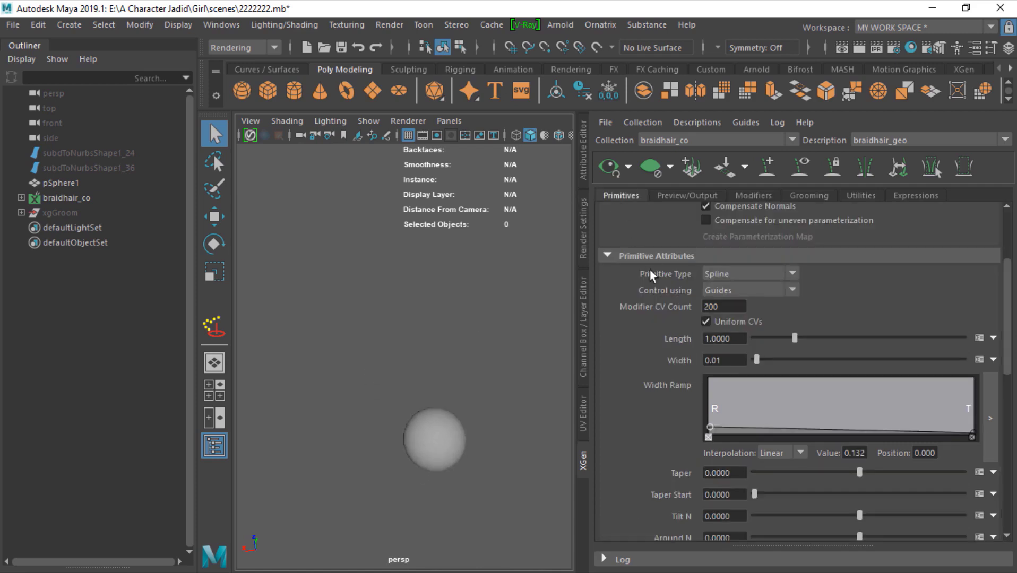
scroll(645, 311, "up", 4)
right_click_drag(499, 403, 570, 399, "alt")
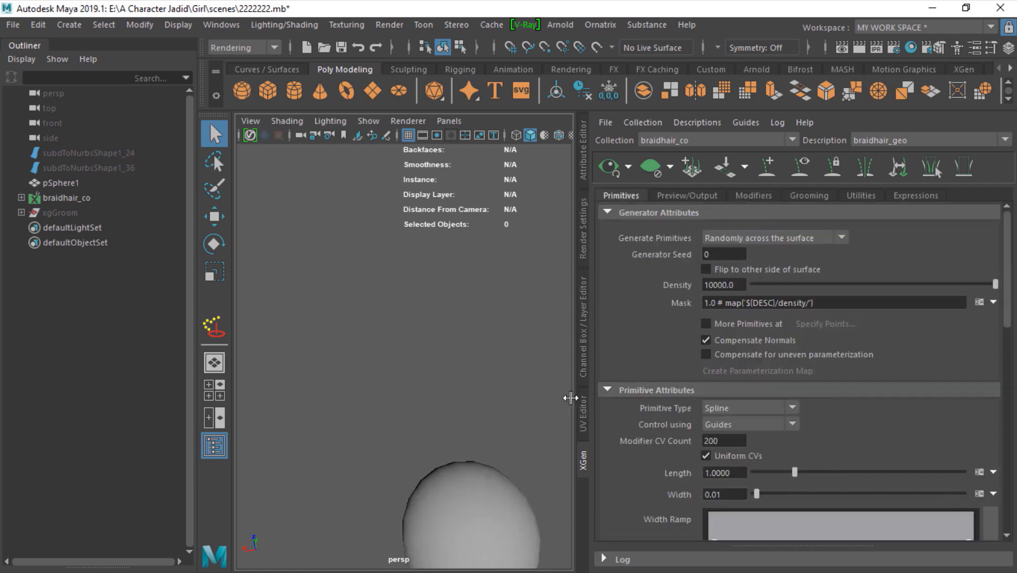
middle_click_drag(528, 448, 437, 310, "alt")
scroll(662, 423, "down", 1)
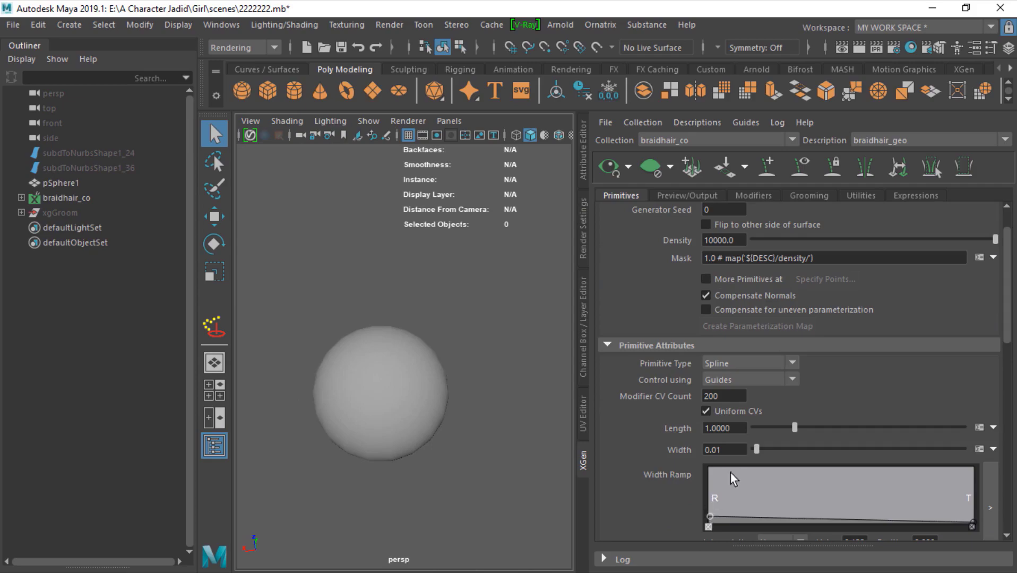
left_click(612, 168)
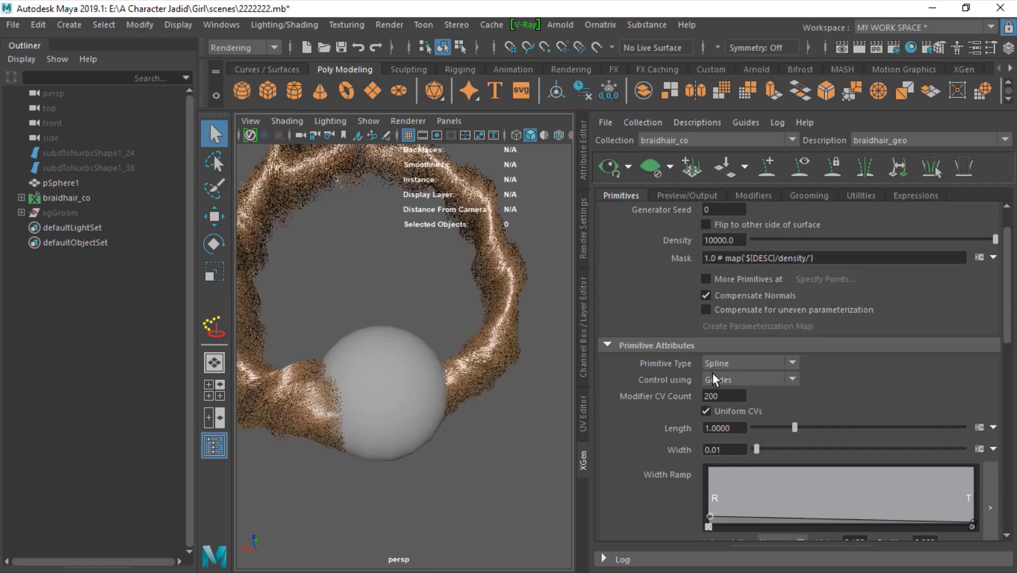
Set the hair primitives' Width to 0.06, regenerate the preview and inspect the thicker braid
scroll(488, 382, "up", 3)
middle_click_drag(487, 382, 603, 464, "alt")
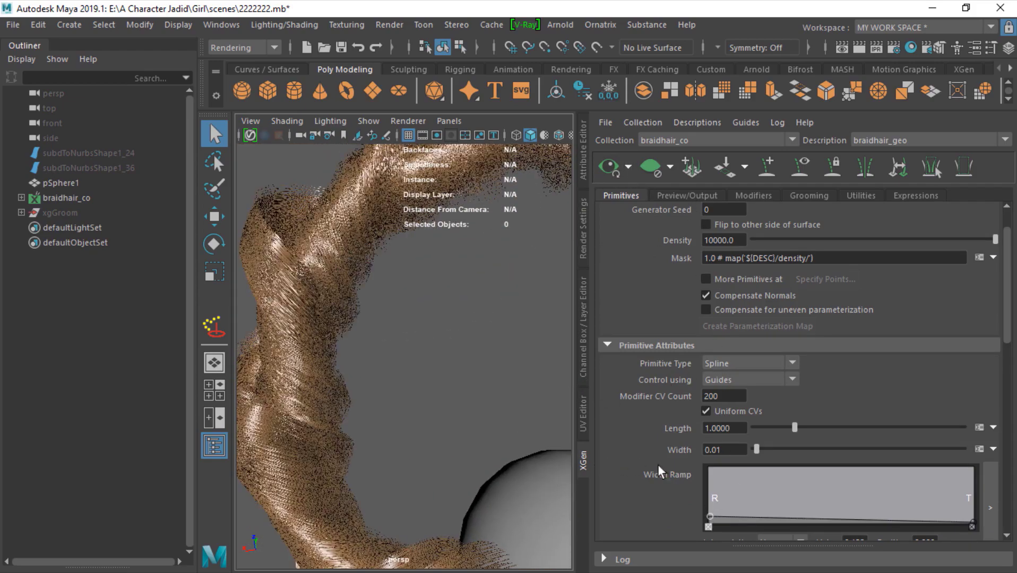
left_click_drag(756, 450, 776, 449)
right_click_drag(477, 446, 325, 425, "alt")
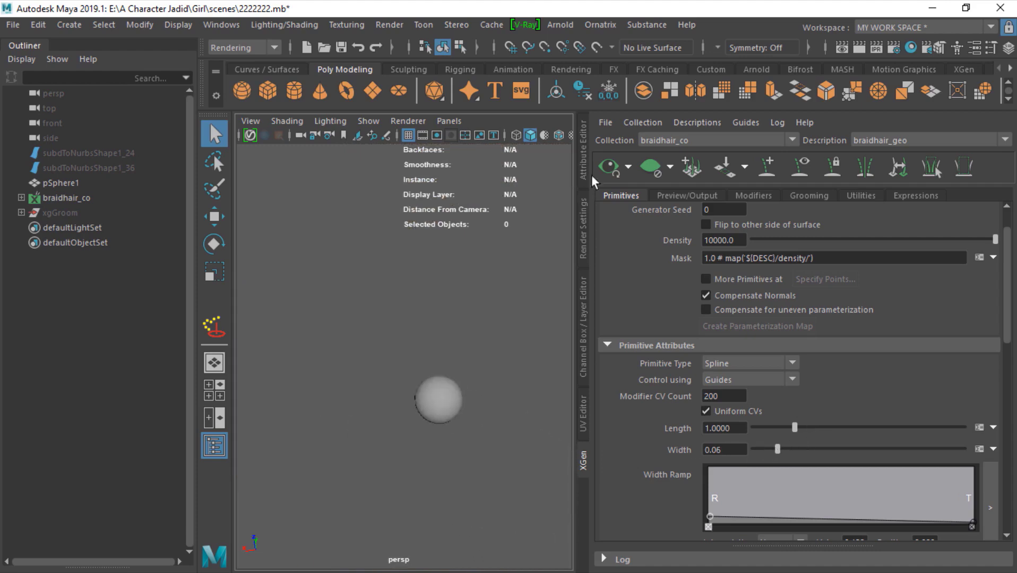
left_click(609, 168)
right_click_drag(399, 378, 513, 376, "alt")
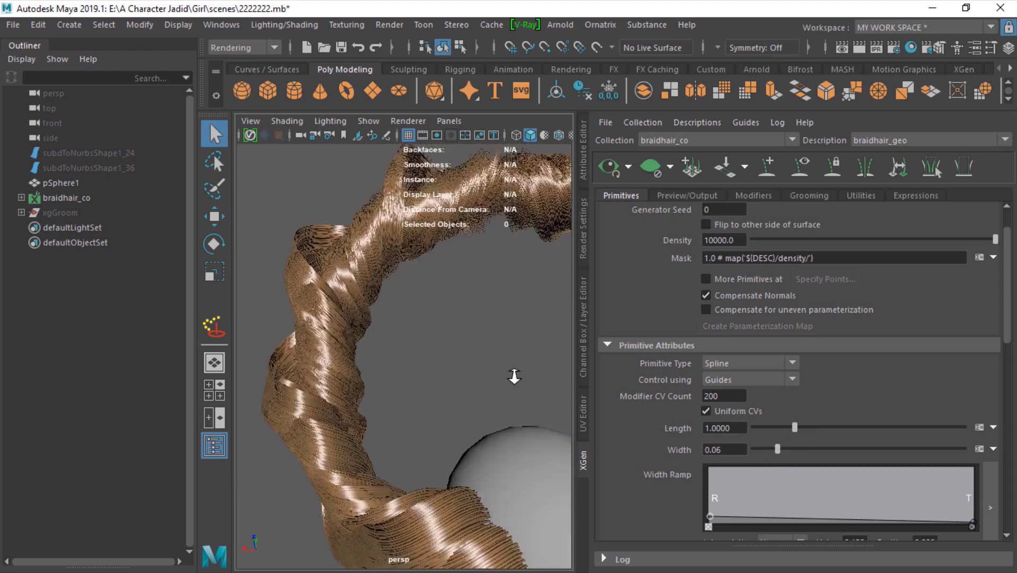
middle_click_drag(513, 376, 363, 426, "alt")
left_click_drag(362, 425, 406, 418, "alt")
middle_click_drag(411, 417, 417, 413, "alt")
left_click_drag(415, 422, 414, 425, "alt")
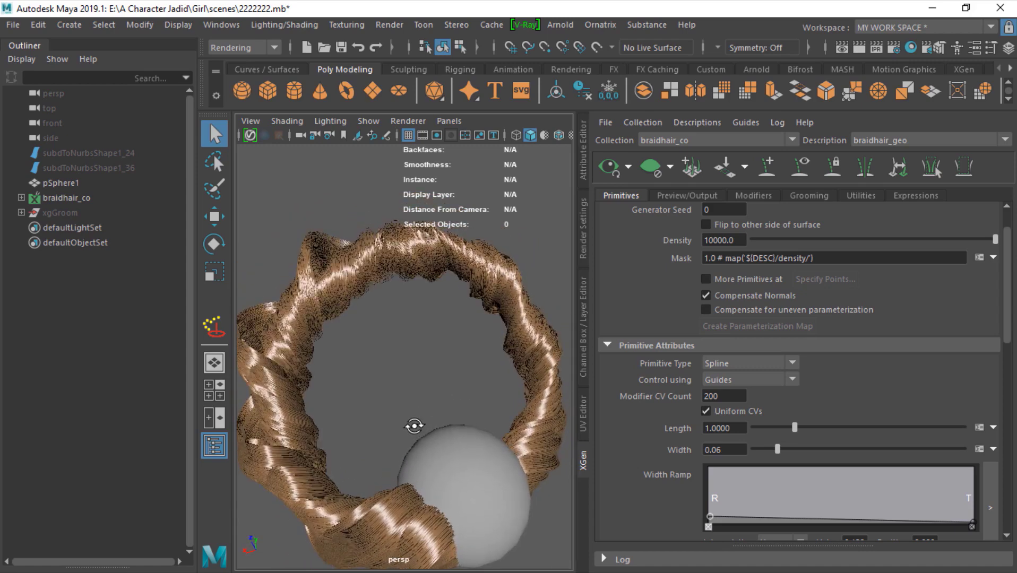
Assign a new Arnold aiStandardHair material to the braidhair_geo description inside the braidhair_co collection
left_click(46, 197)
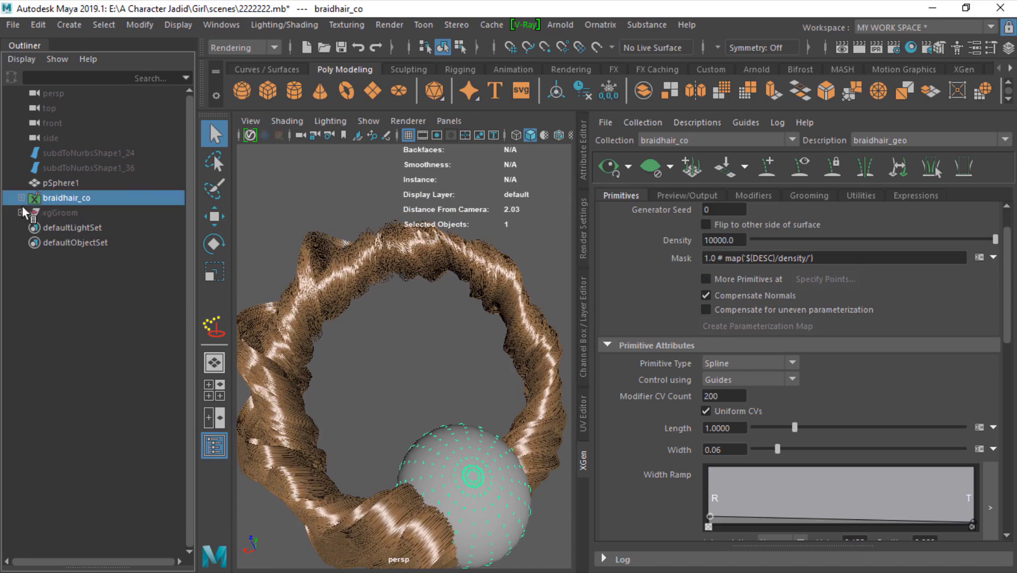
left_click(21, 198)
left_click(55, 213)
right_click(57, 213)
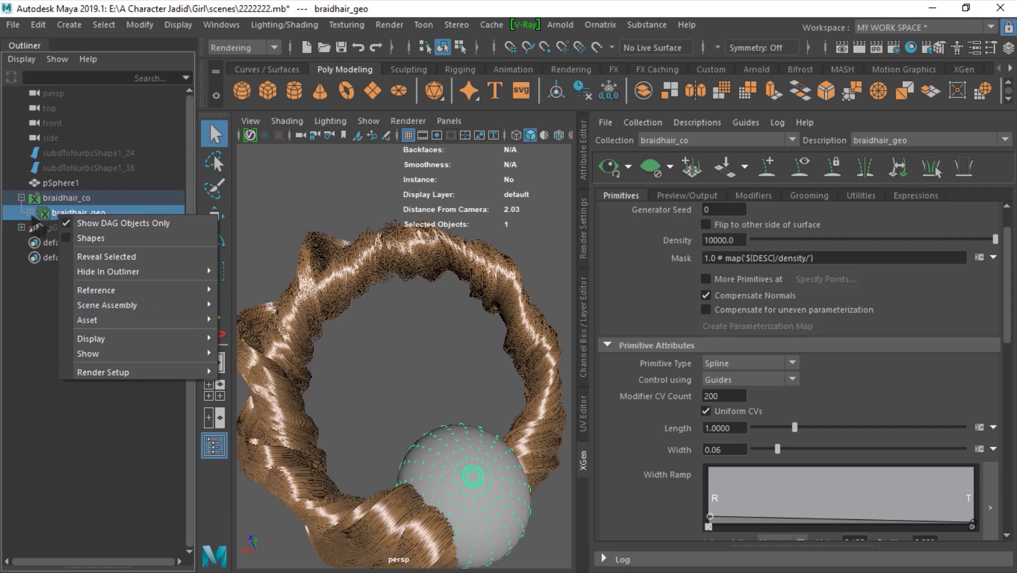
left_click(53, 218)
right_click(500, 495)
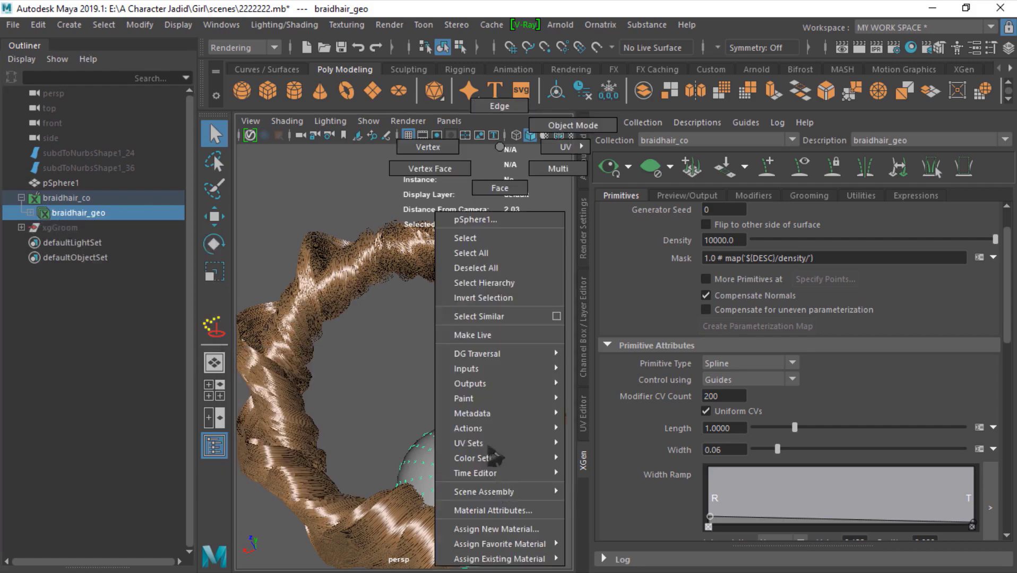
left_click(486, 530)
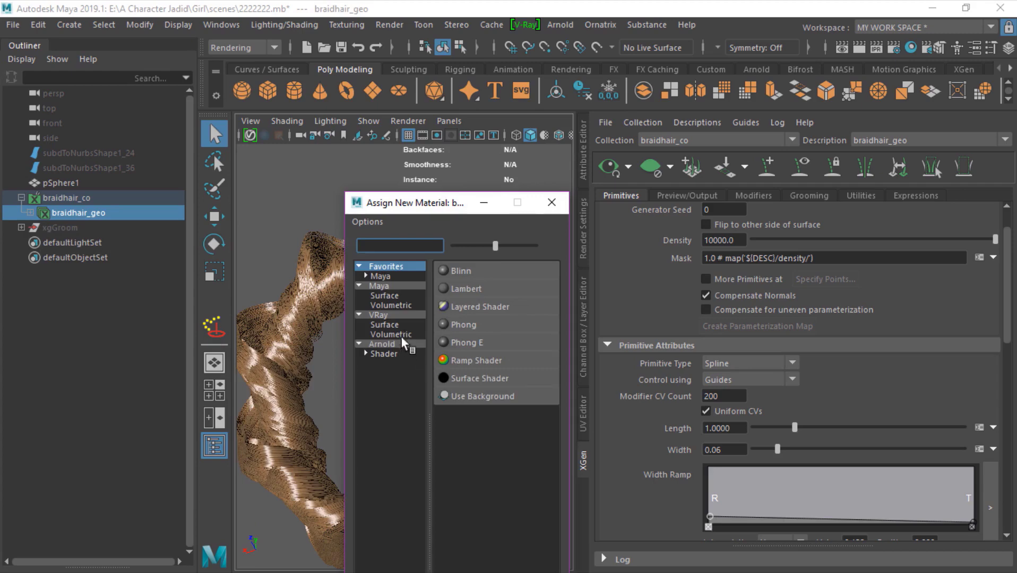
left_click(403, 344)
left_click(505, 433)
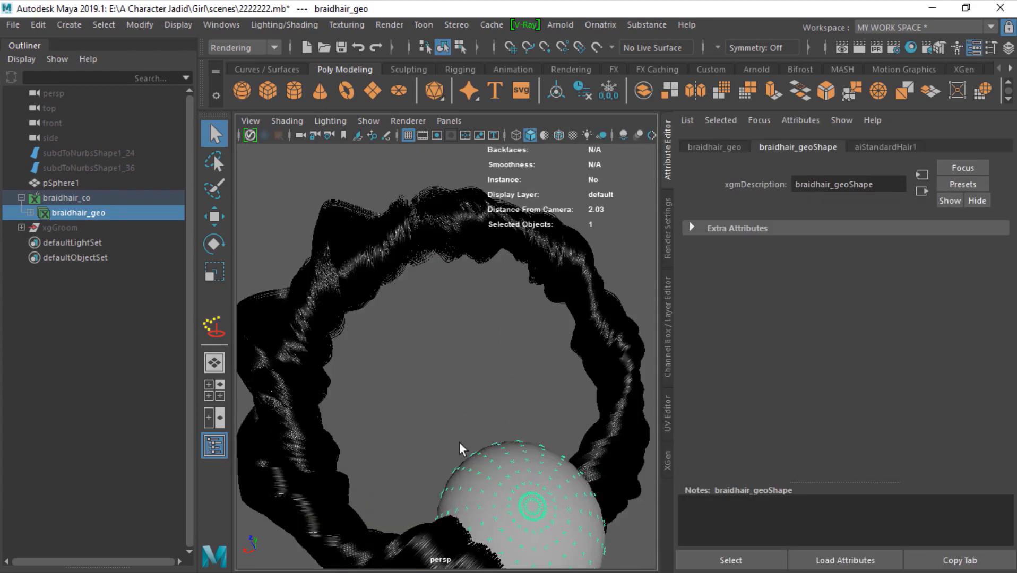
Keep the aiStandardHair1 material's Base at 1.000 and lower its Melanin to 0.071 for a light hair colour
left_click_drag(418, 427, 446, 419, "alt")
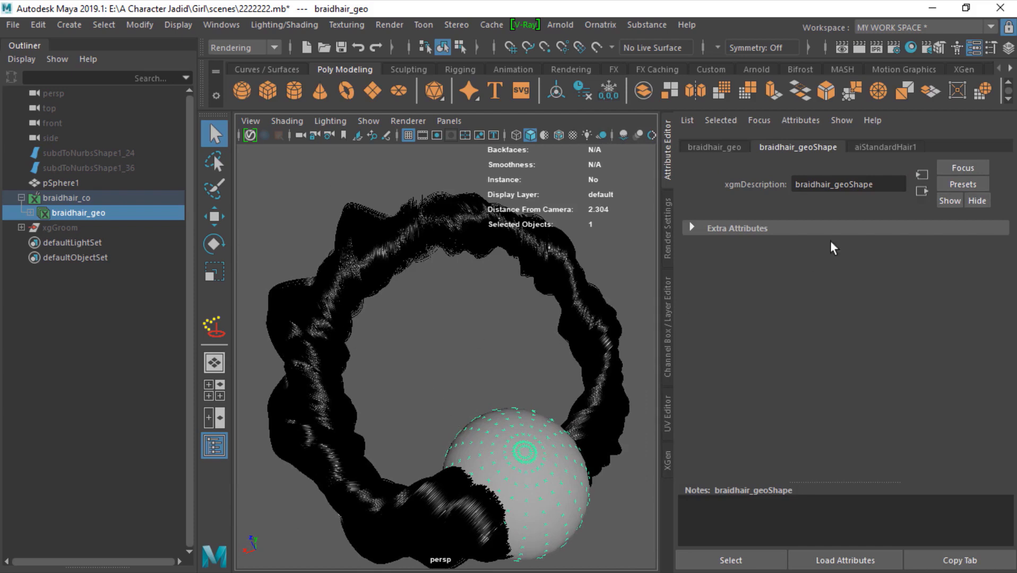
left_click(875, 147)
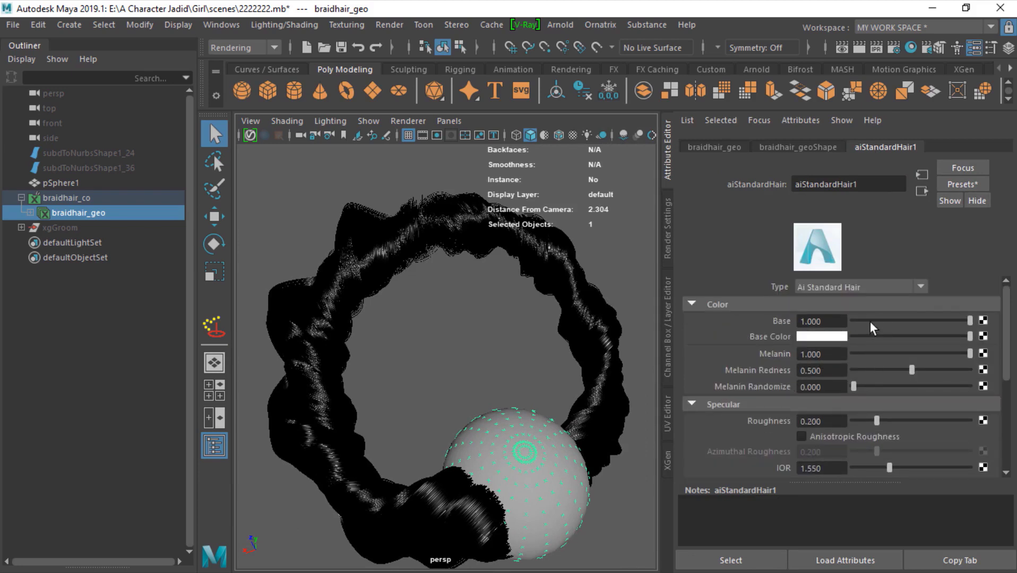
left_click_drag(870, 321, 970, 321)
left_click_drag(867, 352, 986, 359)
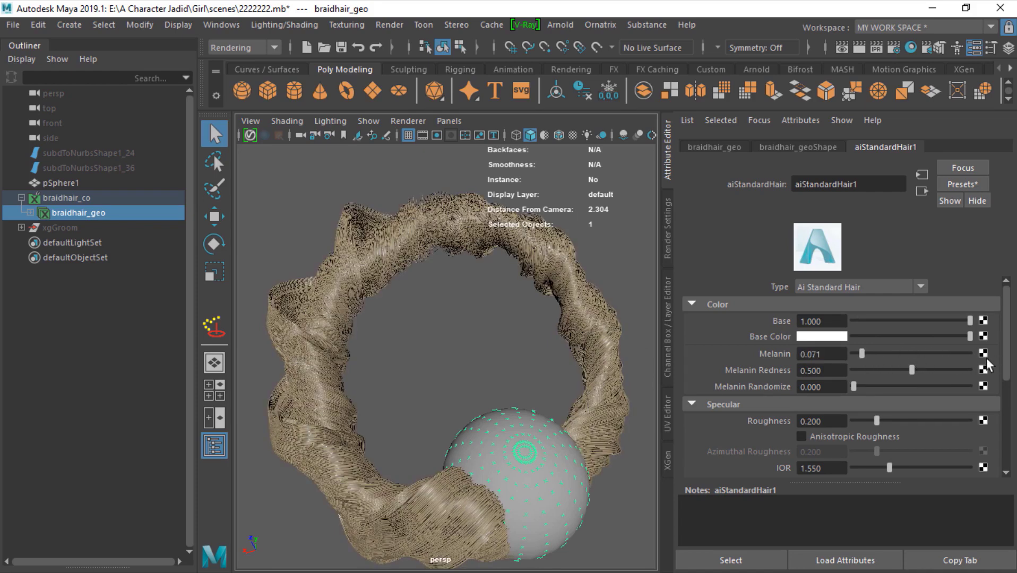
Raise the aiStandardHair1 material's Melanin to 1.000 and set its specular Roughness to 0.279
right_click_drag(594, 411, 542, 409, "alt")
left_click_drag(542, 409, 543, 427, "alt")
right_click_drag(543, 427, 576, 425, "alt")
mouse_move(880, 419)
left_mouse_down()
mouse_move(916, 419)
mouse_move(885, 419)
left_mouse_up()
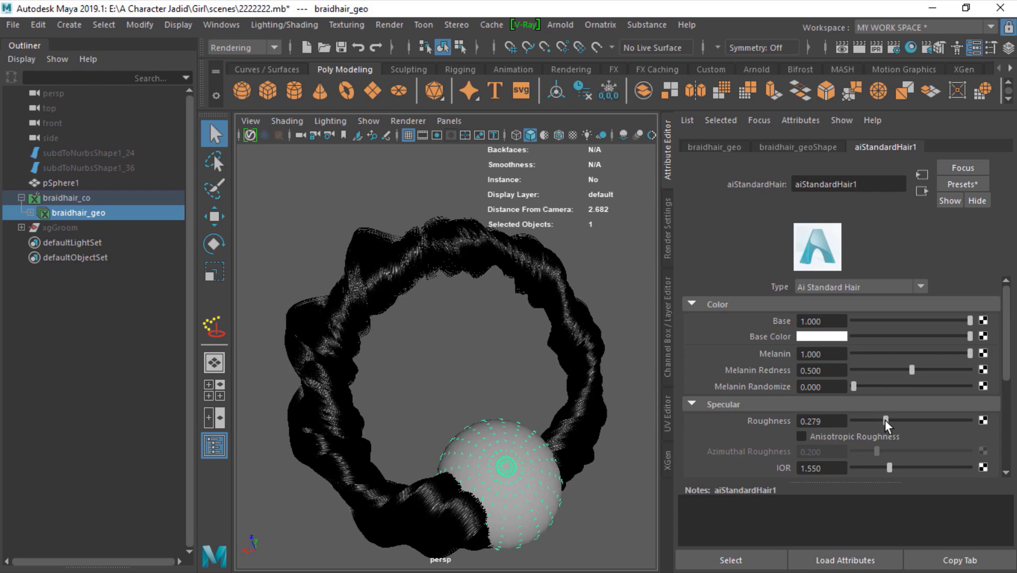
Examine the hair shading around the braid and sphere from several angles and distances
left_click_drag(610, 430, 458, 409, "alt")
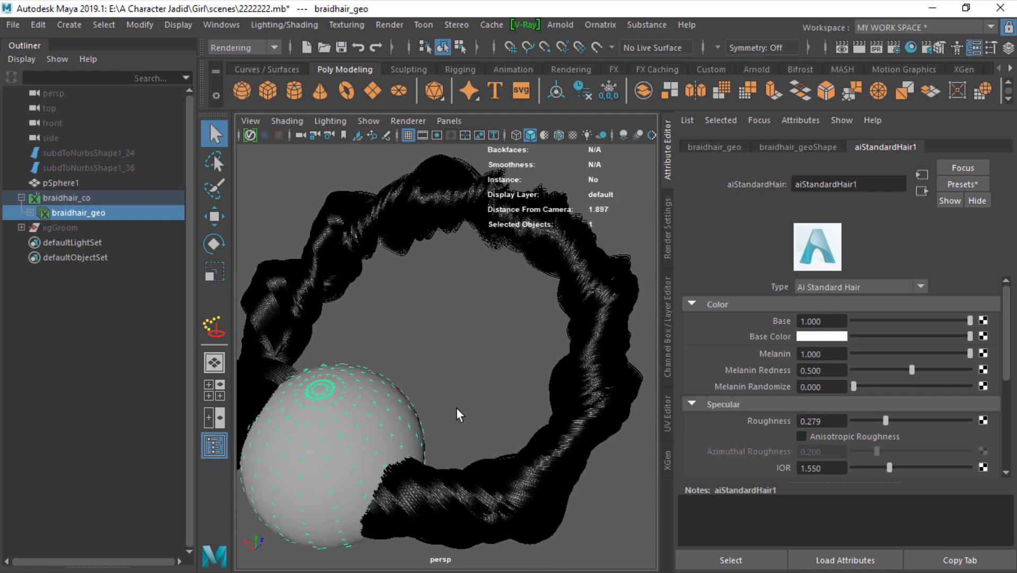
right_click_drag(458, 409, 489, 410, "alt")
mouse_move(485, 409)
left_mouse_down("alt")
mouse_move(477, 398)
mouse_move(483, 415)
left_mouse_up("alt")
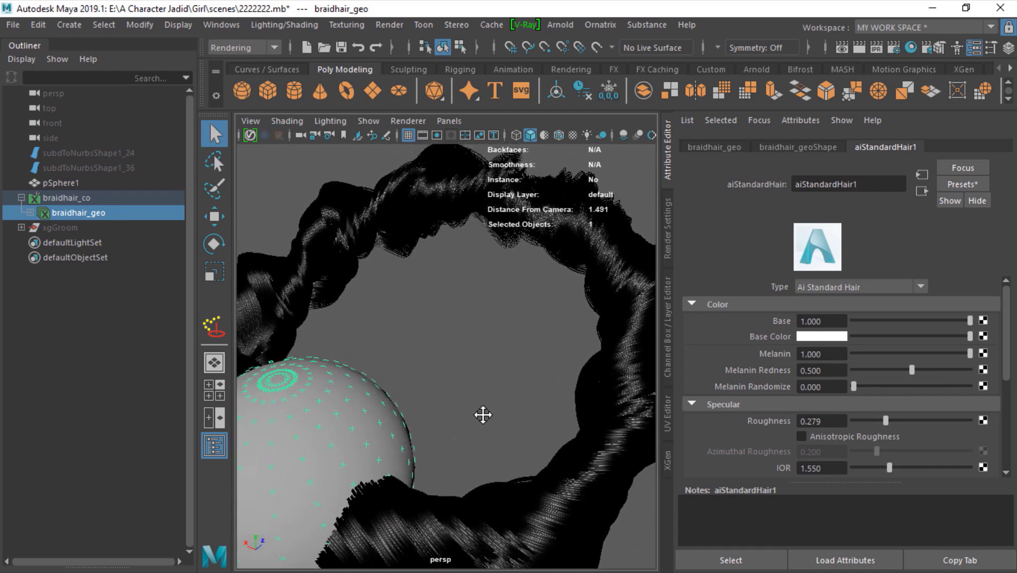
right_click_drag(483, 415, 450, 415, "alt")
left_click_drag(454, 419, 455, 423, "alt")
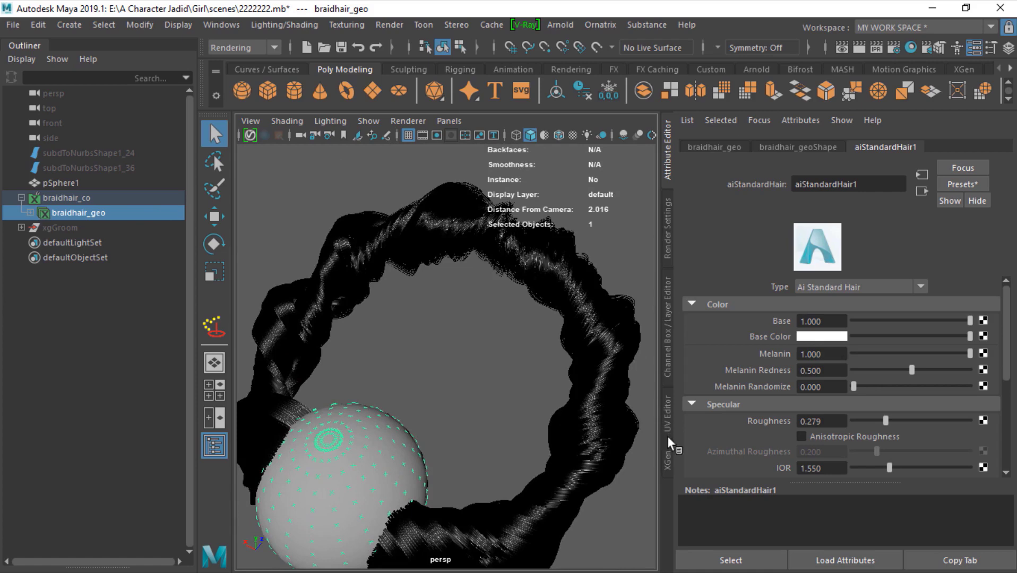
mouse_move(428, 487)
left_mouse_down("alt")
mouse_move(443, 465)
mouse_move(439, 474)
left_mouse_up("alt")
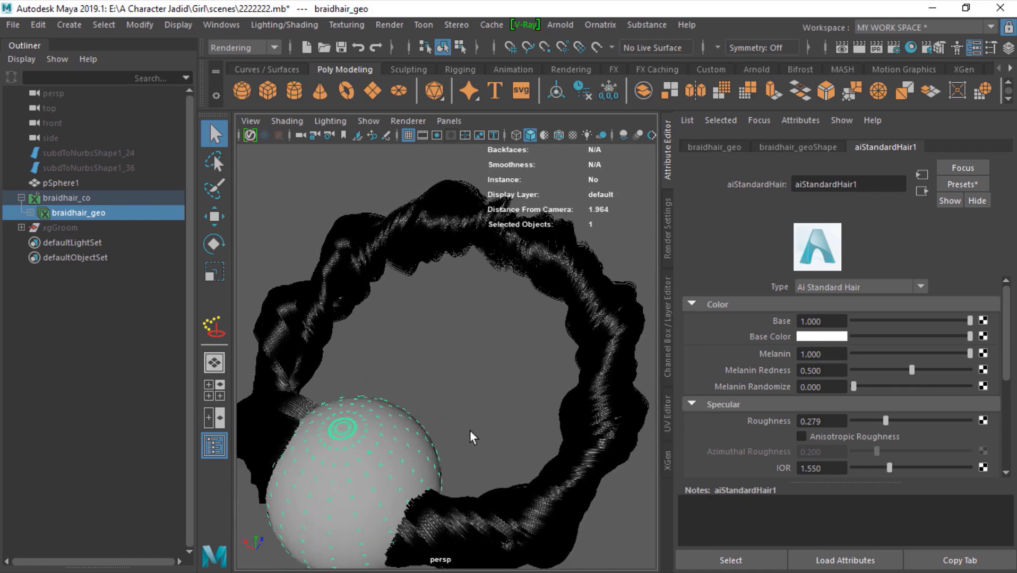
left_click_drag(502, 406, 527, 402, "alt")
Review XGen's export options for the braidhair_co collection and braidhair_geo description, then dismiss them without exporting
left_click(668, 460)
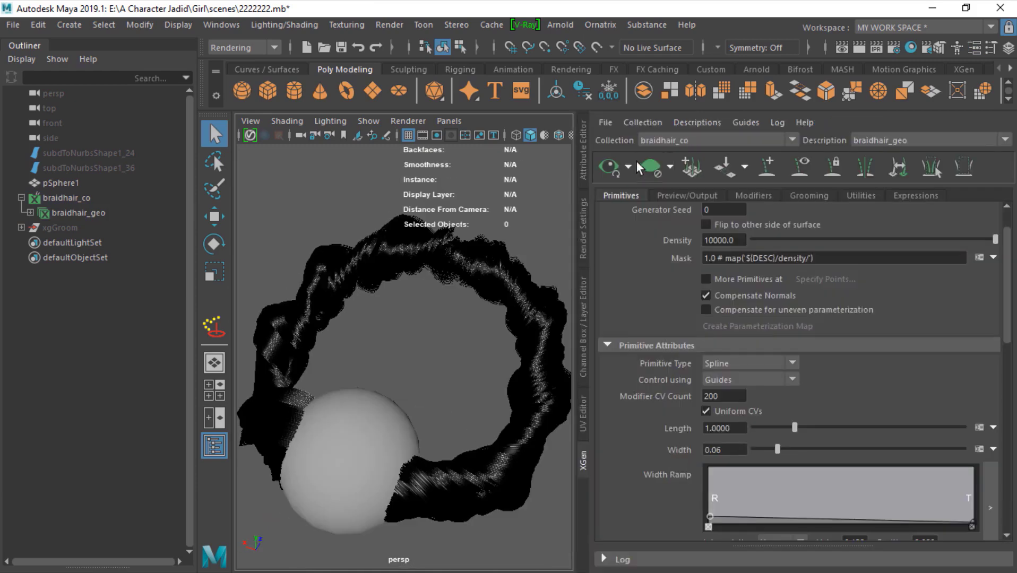
left_click(690, 196)
left_click(618, 194)
left_click(642, 123)
mouse_move(604, 126)
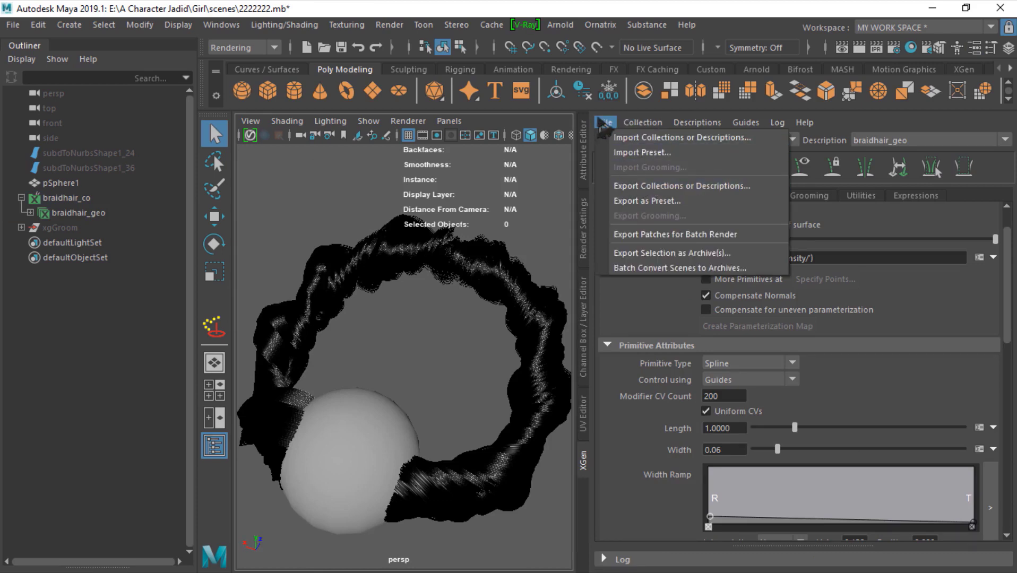
left_click(624, 187)
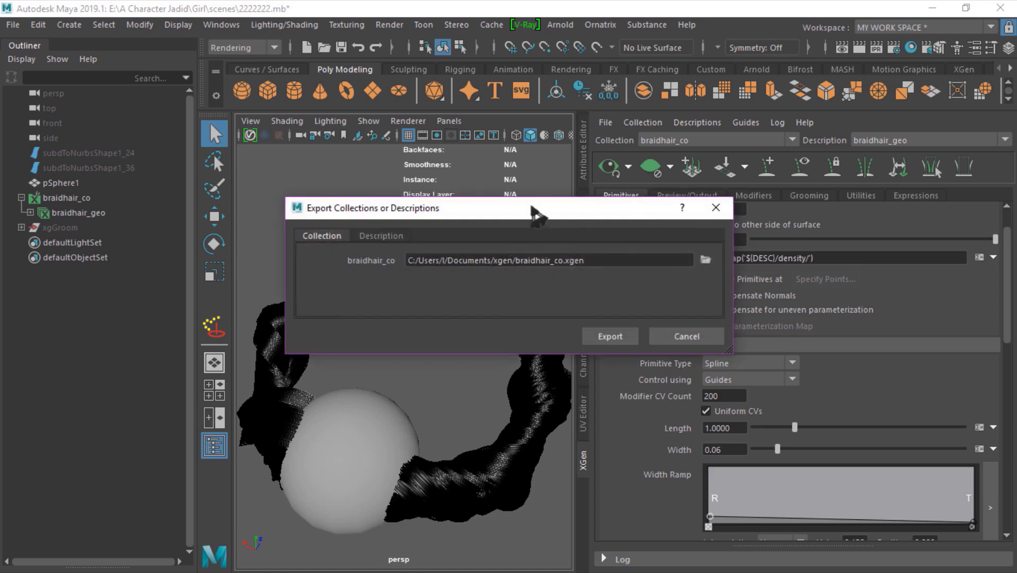
left_click(381, 235)
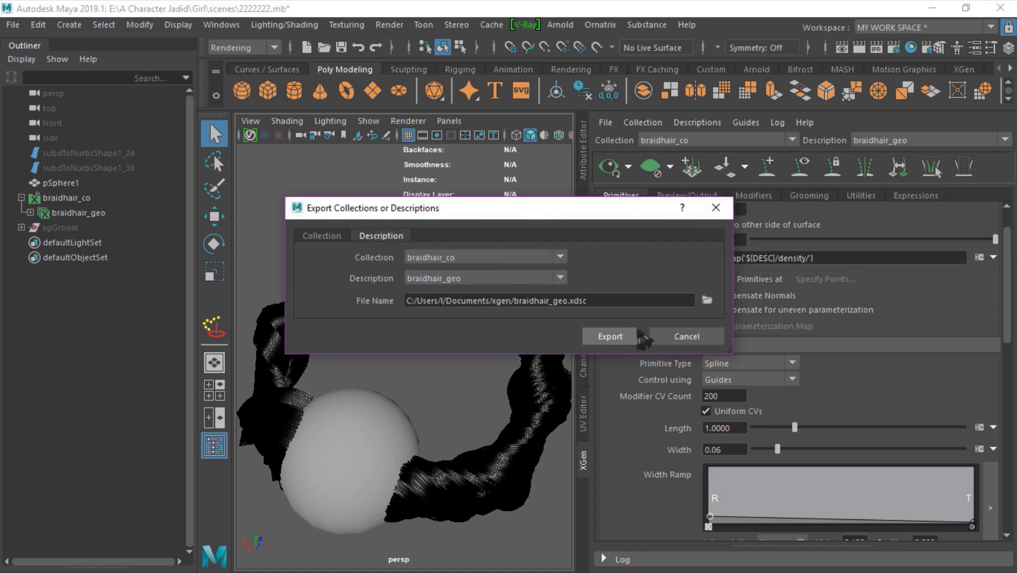
left_click(677, 337)
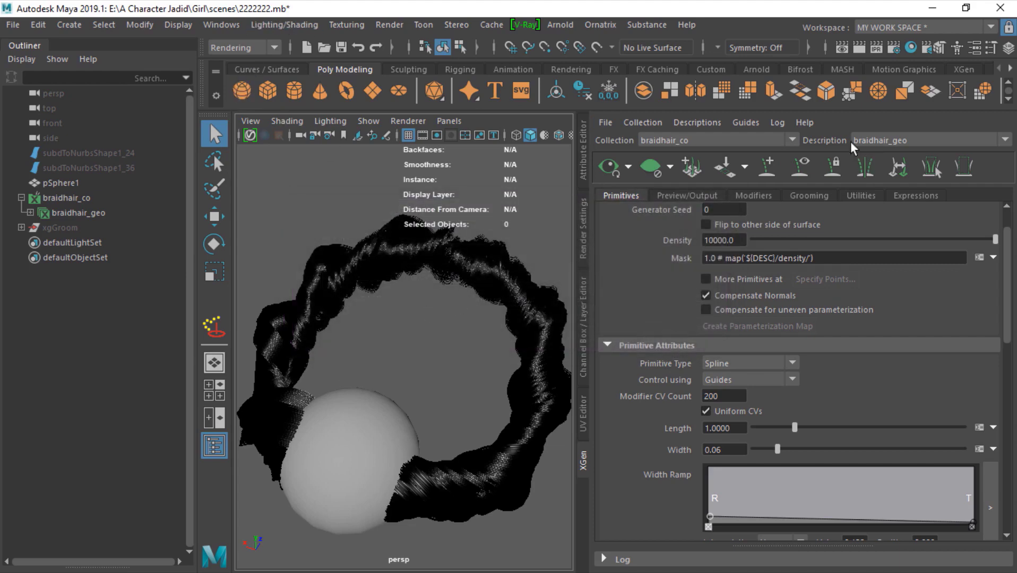
left_click_drag(493, 313, 388, 390, "alt")
left_click(373, 428)
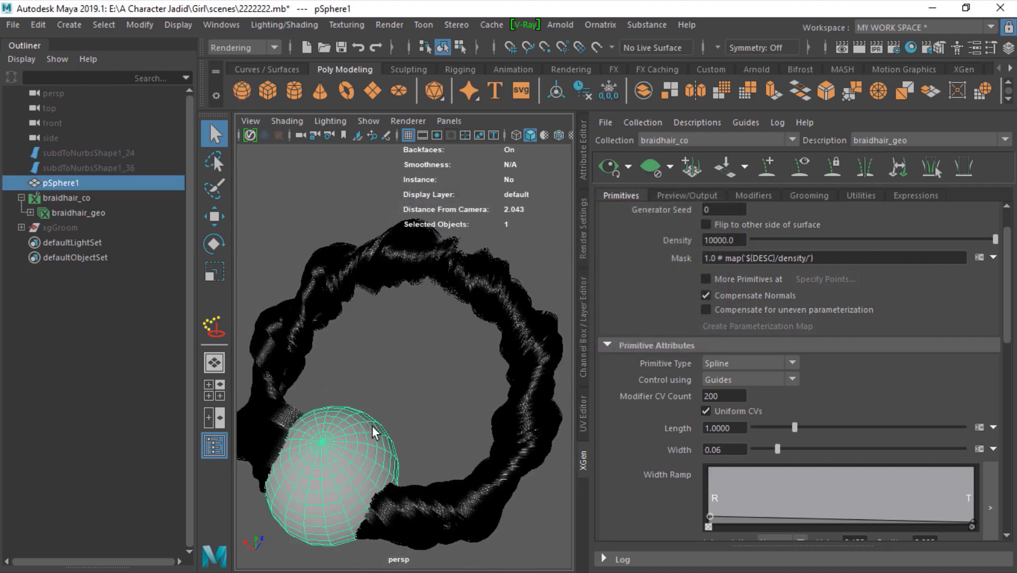
right_click_drag(410, 382, 467, 465, "alt")
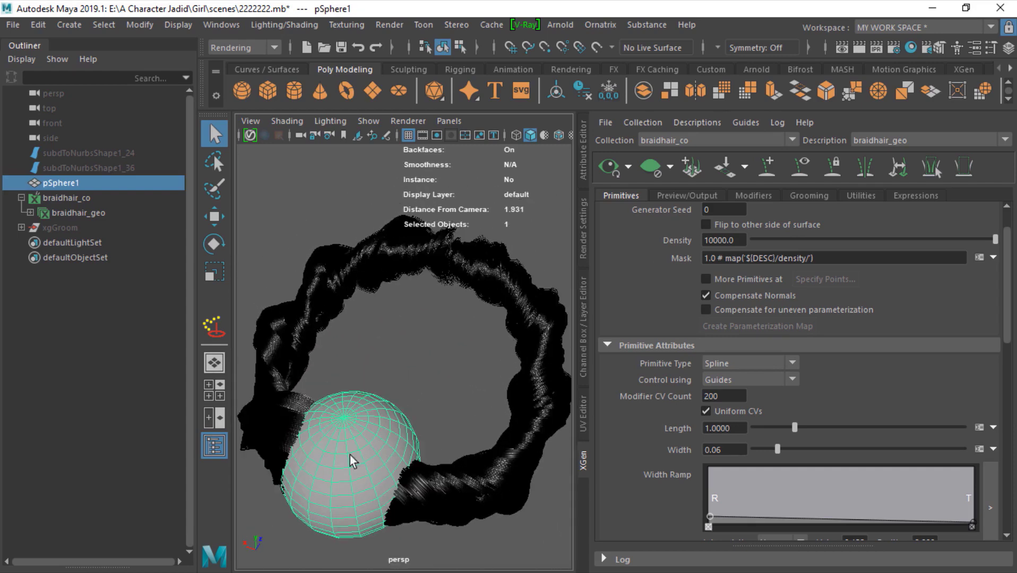
right_click_drag(351, 462, 361, 407, "alt")
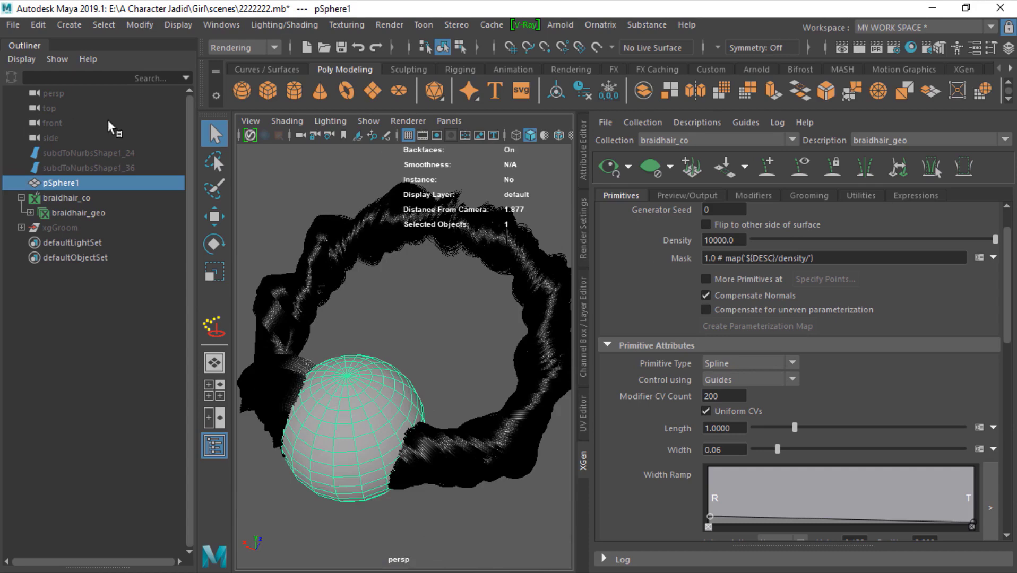
left_click(79, 25)
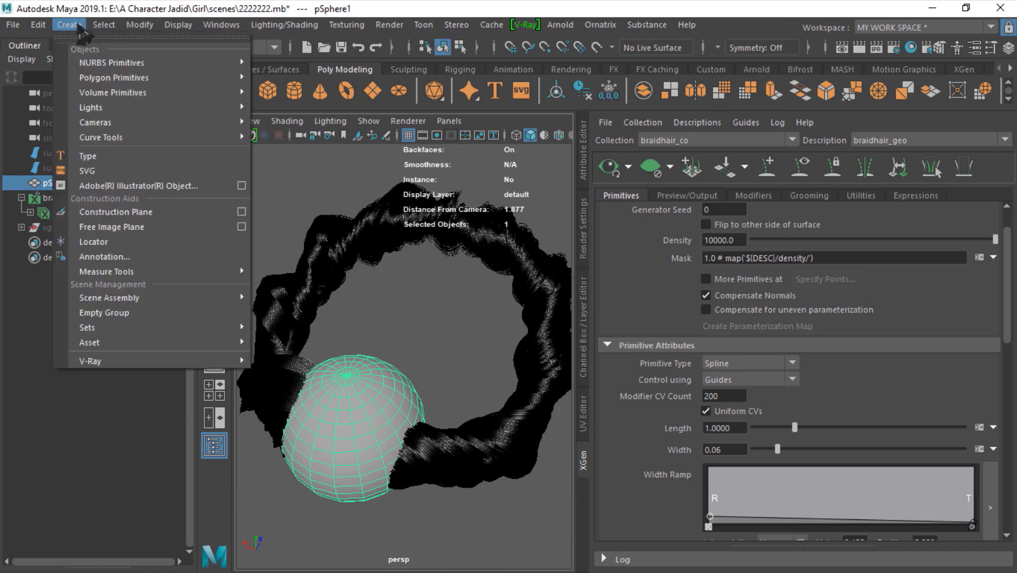
left_click(139, 25)
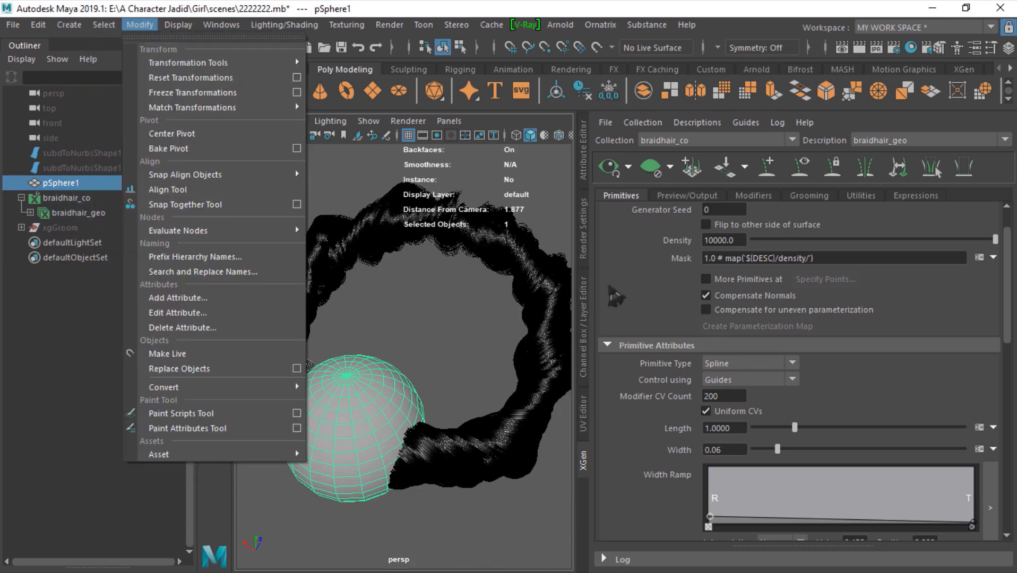
left_click(646, 277)
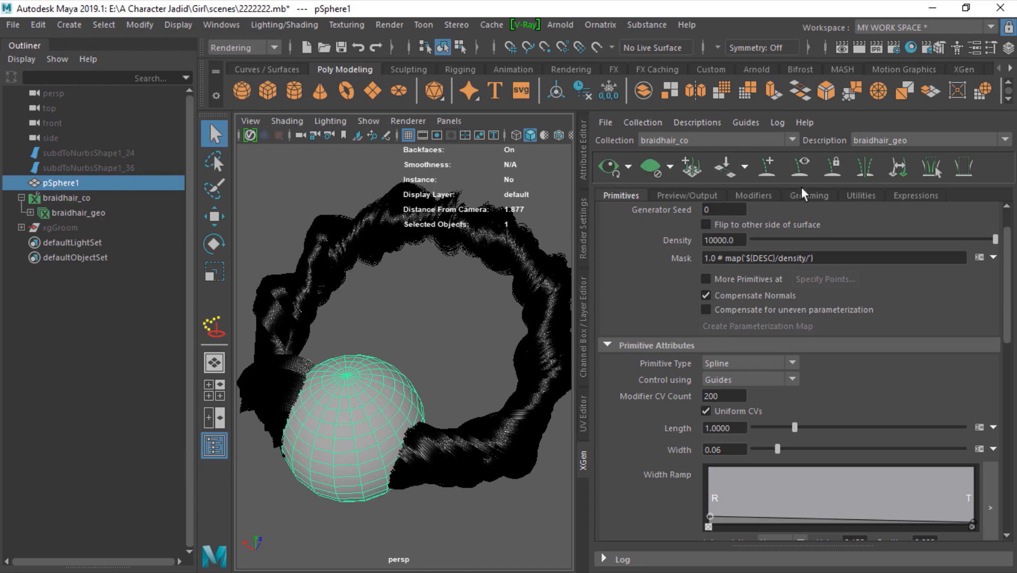
mouse_move(522, 295)
left_mouse_down("alt")
mouse_move(505, 282)
mouse_move(531, 299)
left_mouse_up("alt")
left_click(836, 201)
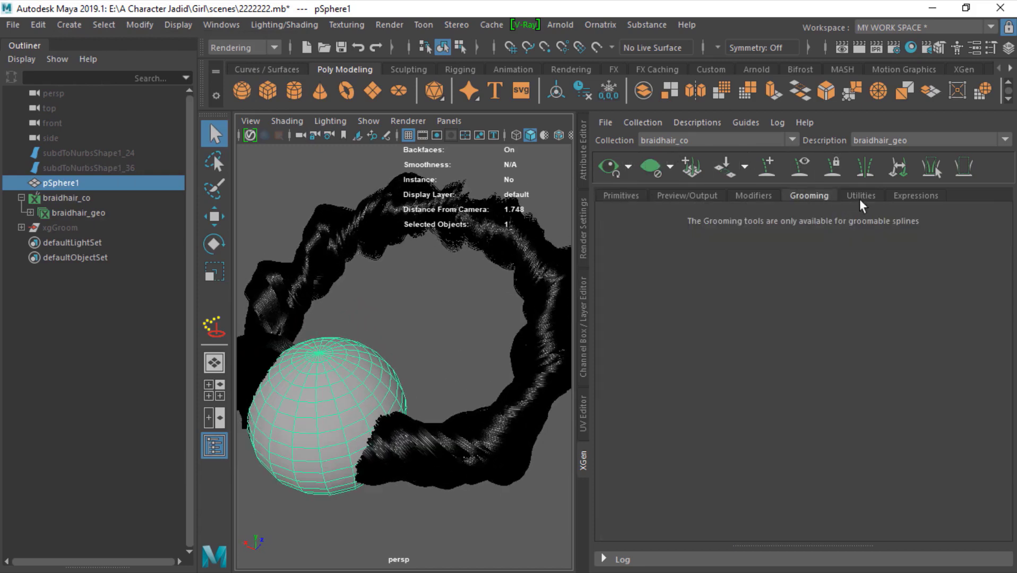
Show the XGen utilities and select the braidhair_geo description
left_click(861, 196)
left_click(51, 155)
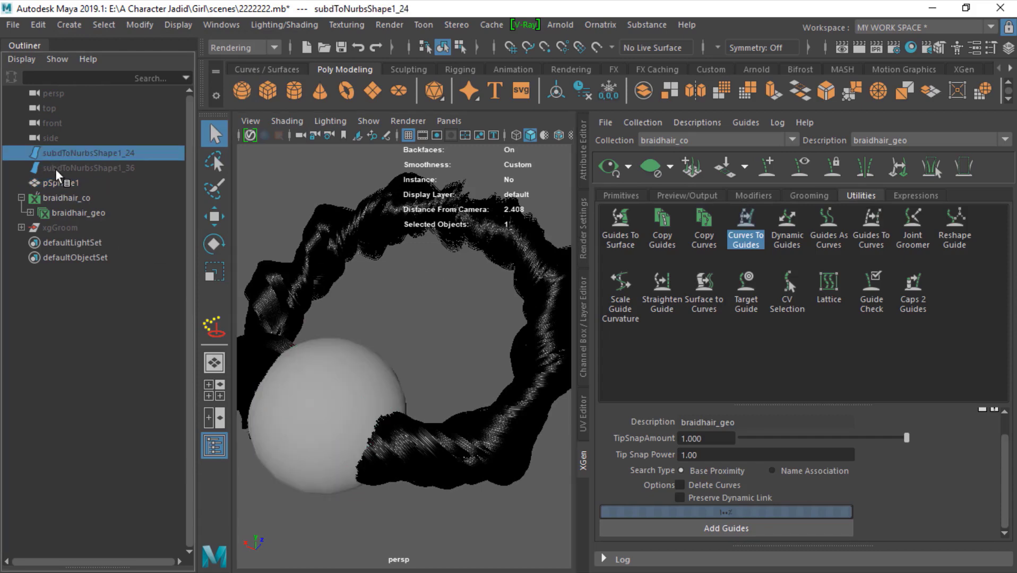
left_click(57, 169, "shift")
left_click(77, 213)
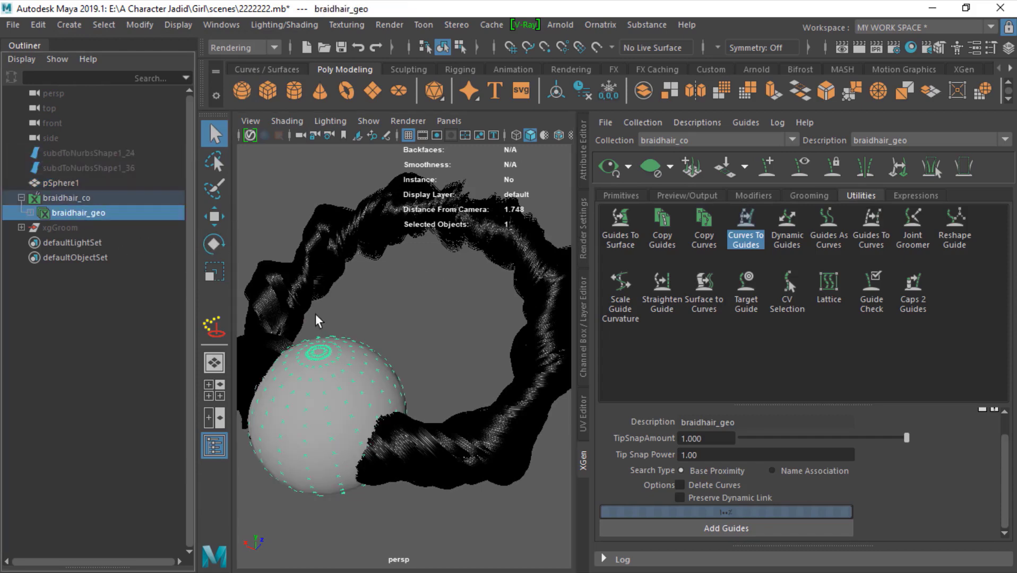
left_click_drag(427, 398, 484, 395, "alt")
scroll(446, 387, "down", 3)
scroll(457, 371, "up", 1)
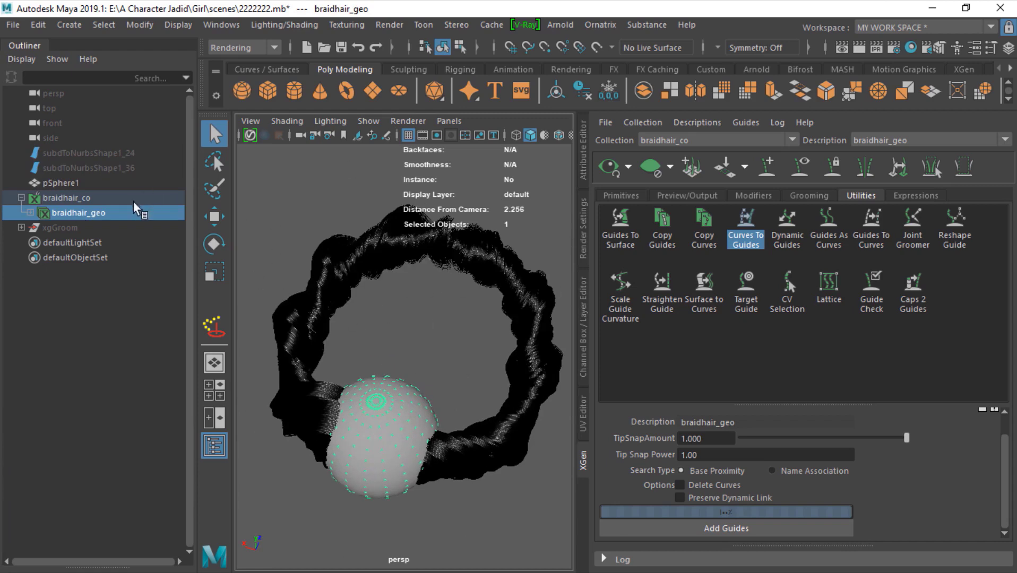
Select all guides from xgGuide1 to xgGuide40 under pSphere1_braidhair_geo
left_click(30, 212)
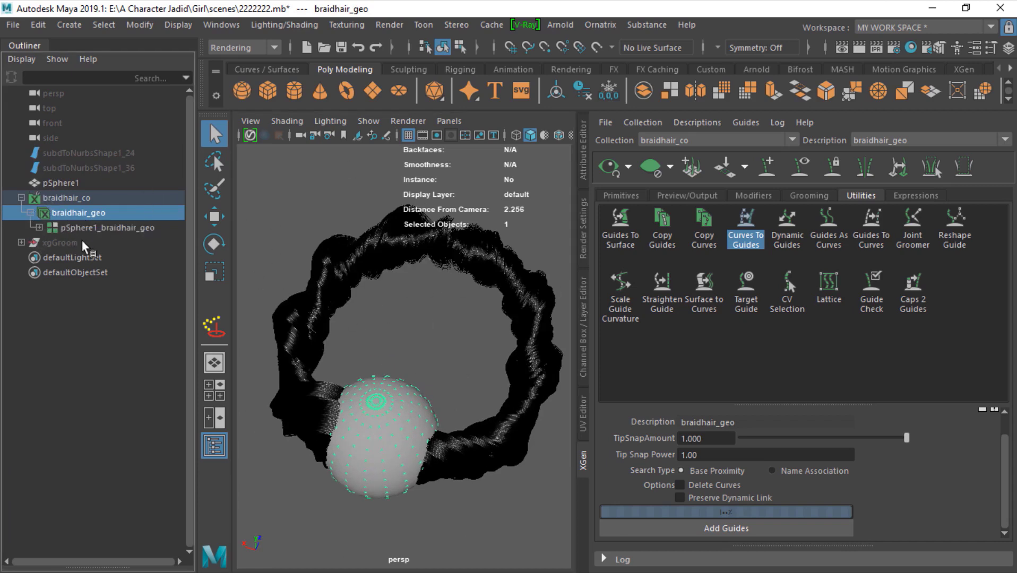
left_click(39, 227)
left_click(87, 246)
scroll(113, 257, "down", 8)
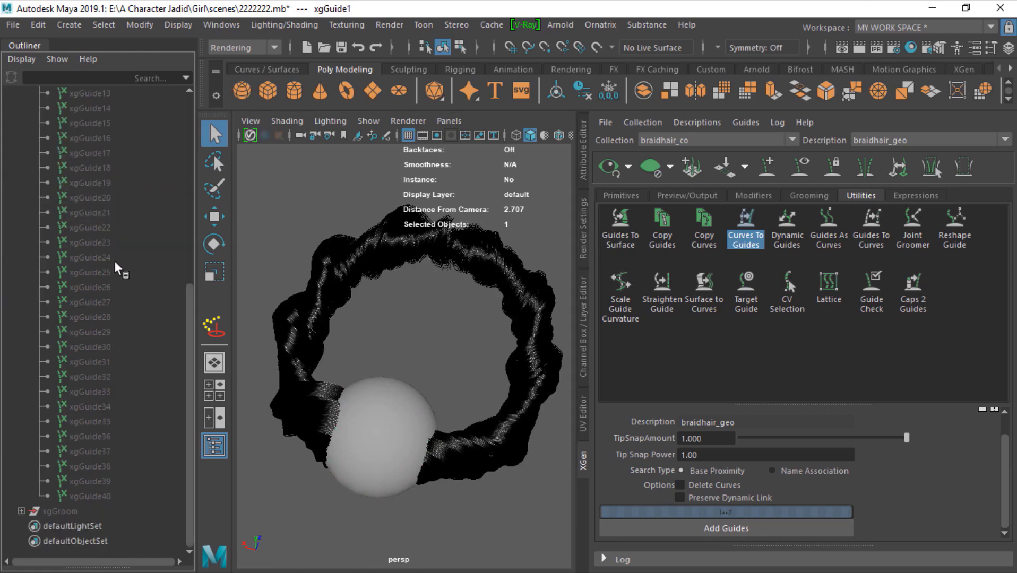
left_click(97, 497, "shift")
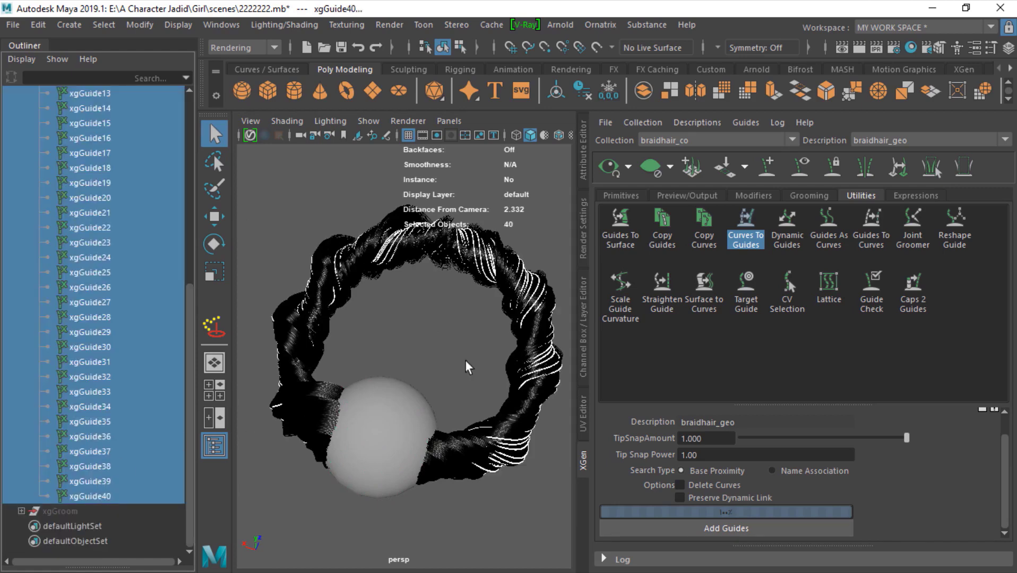
left_click_drag(441, 346, 418, 364, "alt")
right_click_drag(417, 363, 435, 364, "alt")
middle_click_drag(436, 365, 403, 369, "alt")
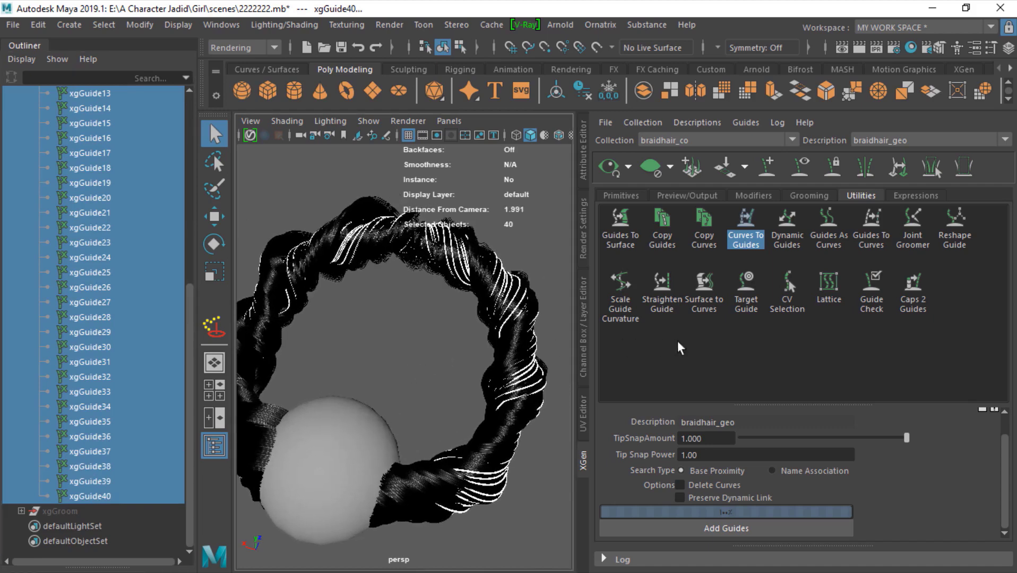
Create curves from the selected guides with Guides To Curves, using the Keep option for the guides
left_click(746, 245)
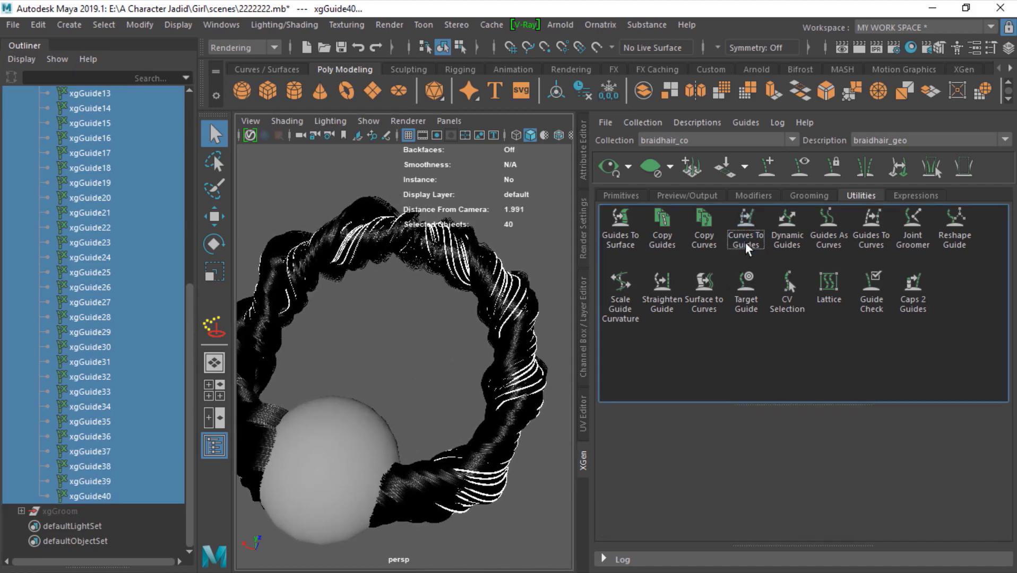
left_click(870, 243)
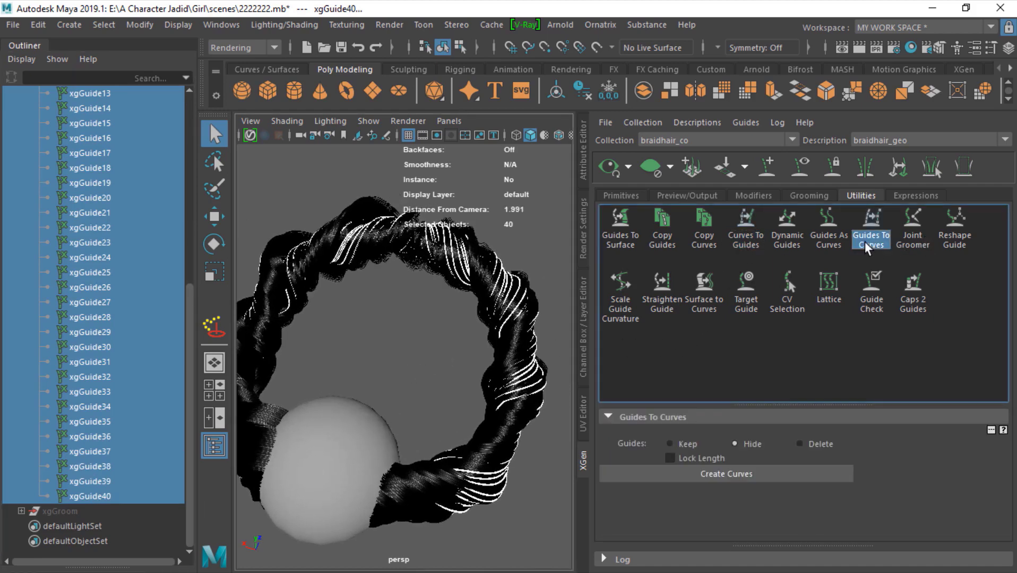
left_click(679, 445)
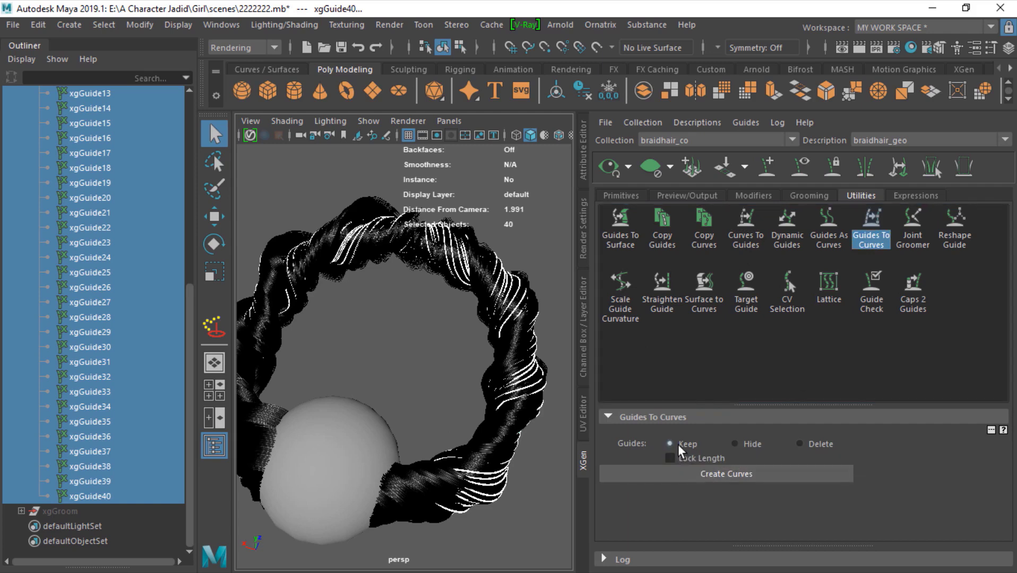
left_click(701, 475)
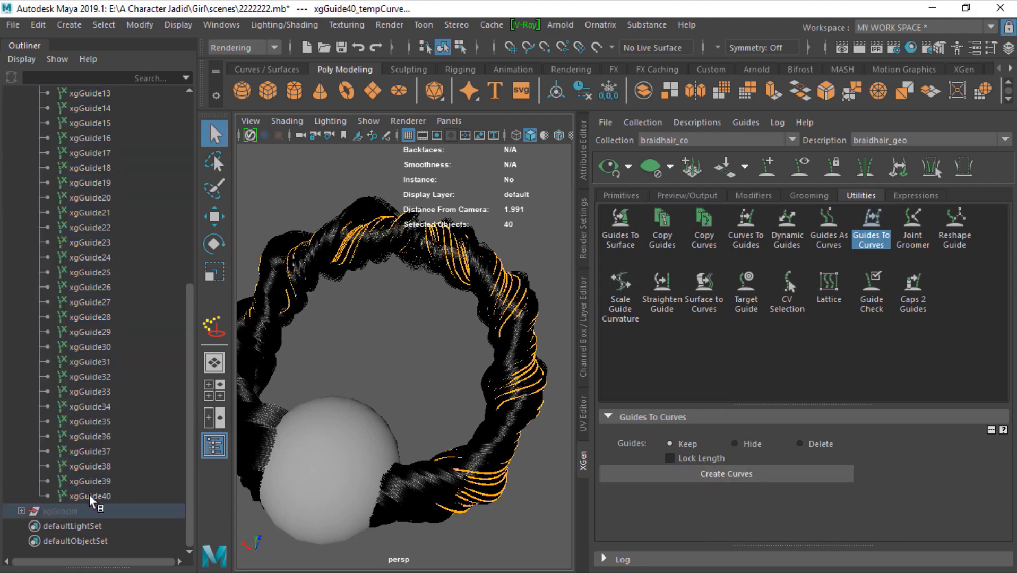
left_click_drag(457, 403, 467, 413, "alt")
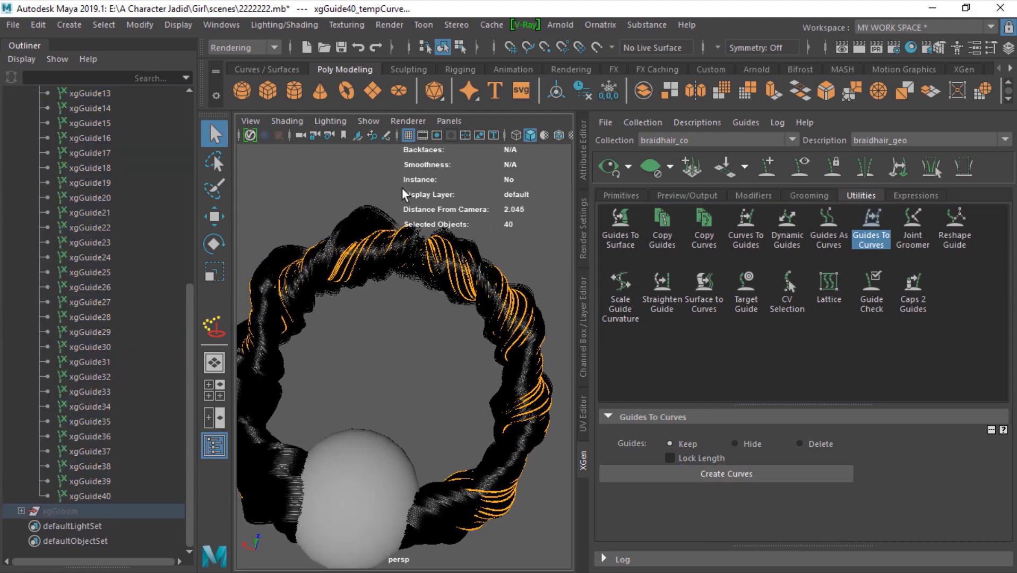
Select the xgGroom group below the guides in the Outliner and expand it to list its curve groups
scroll(165, 305, "up", 5)
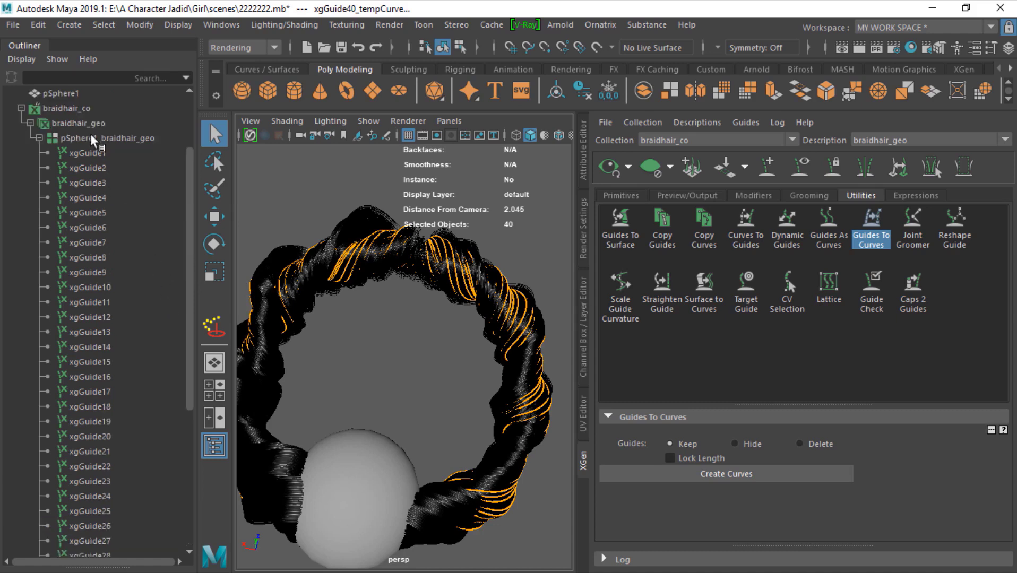
scroll(124, 249, "down", 5)
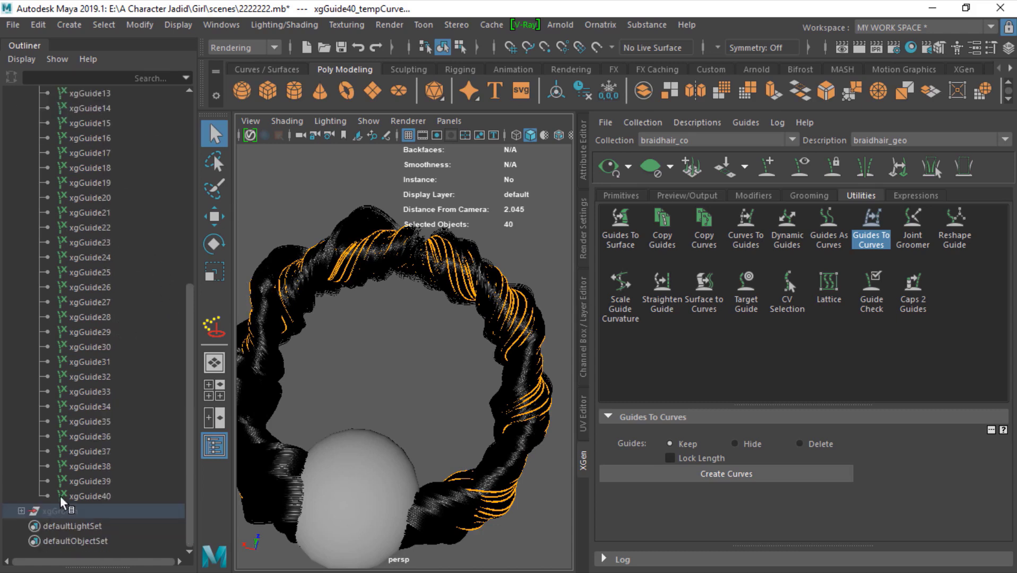
left_click(55, 513)
left_click(21, 511)
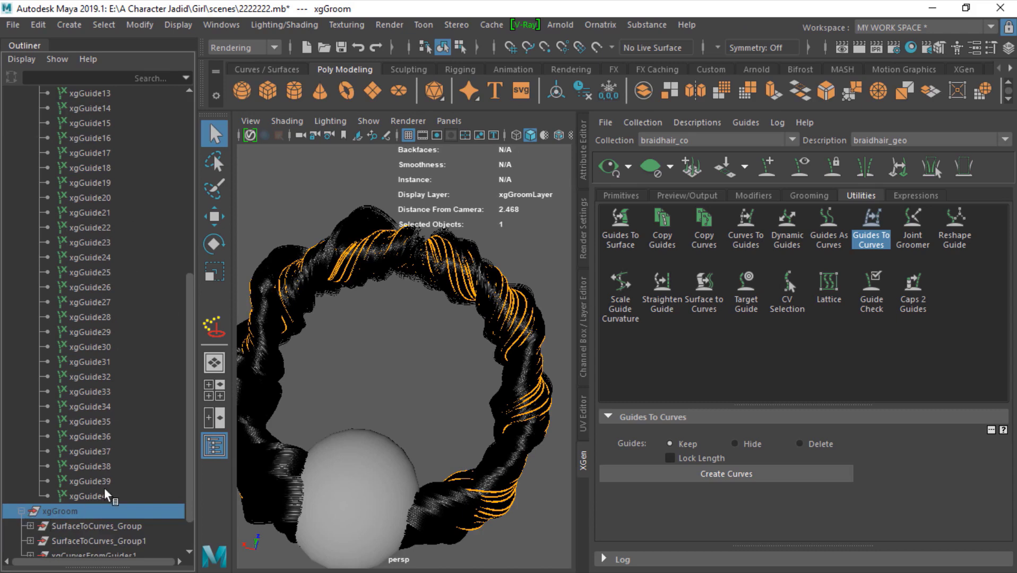
scroll(107, 494, "down", 1)
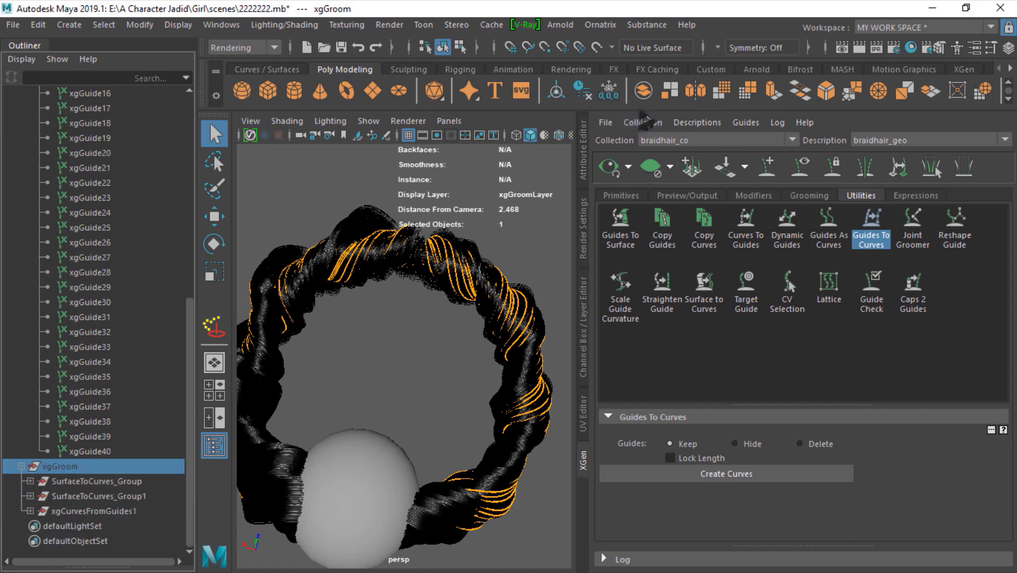
Go through the two SurfaceToCurves groups under xgGroom and select the xgCurvesFromGuides1 group
left_click(605, 122)
mouse_move(605, 123)
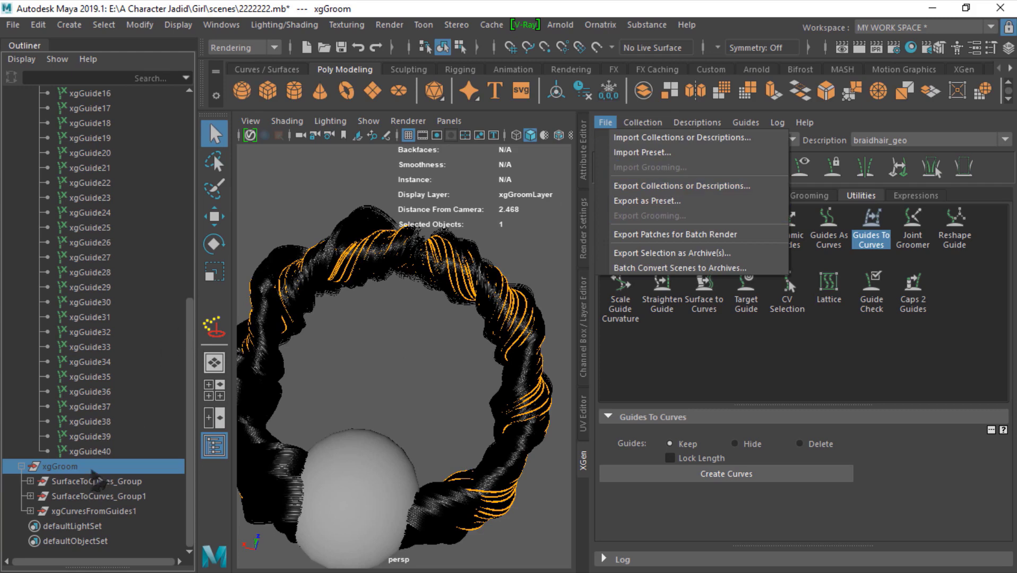
left_click(91, 470)
left_click(85, 482)
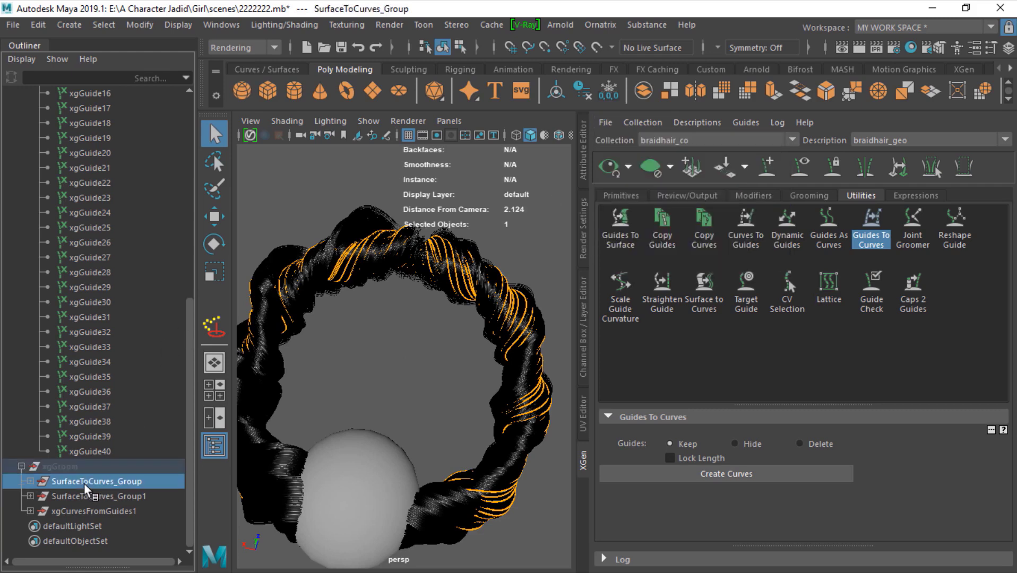
left_click(97, 495)
left_click(98, 511)
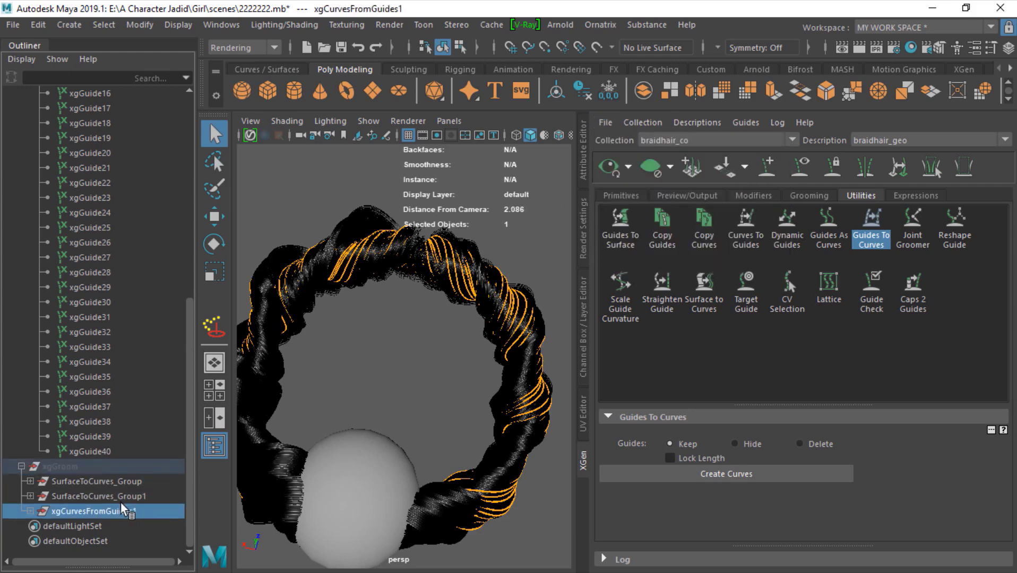
Toggle the visibility of xgCurvesFromGuides1, and unhide the parent xgGroom group to display the curves in the viewport
key("h")
key("h")
left_click(47, 466)
key("h")
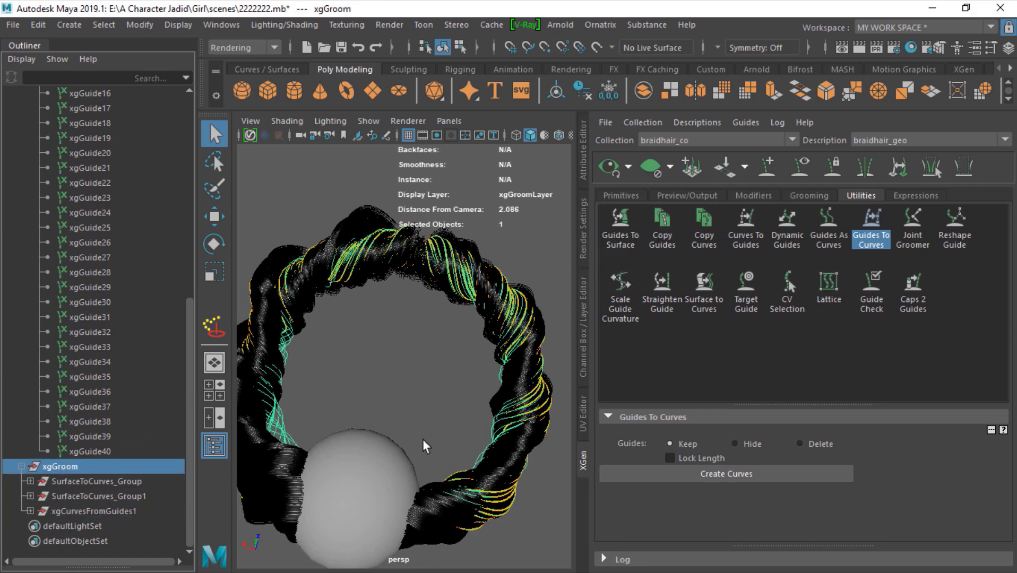
Dismiss the Guides To Curves options and examine the generated curves along the braid from several angles
scroll(495, 356, "up", 3)
left_click(873, 237)
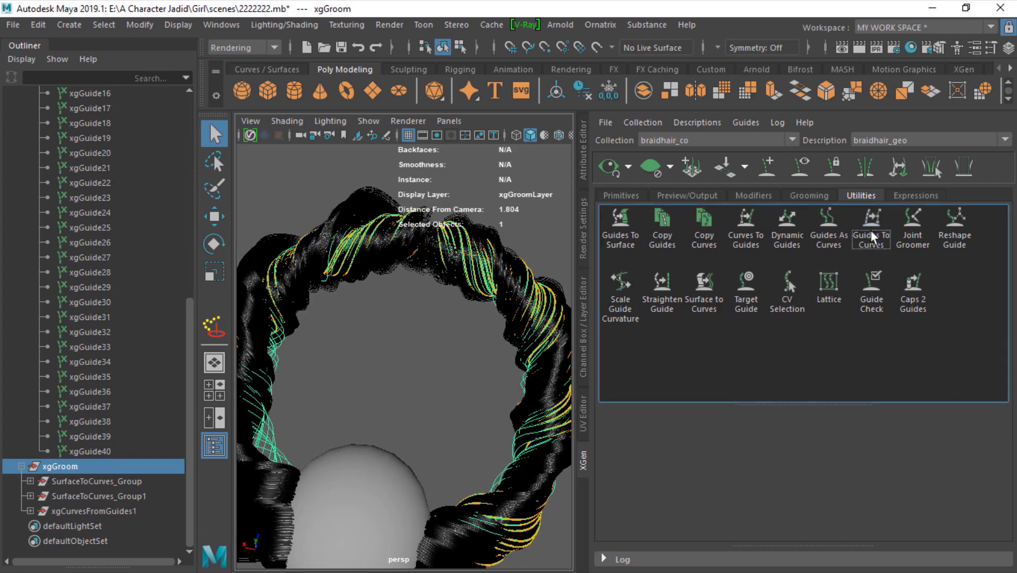
left_click_drag(449, 398, 365, 345, "alt")
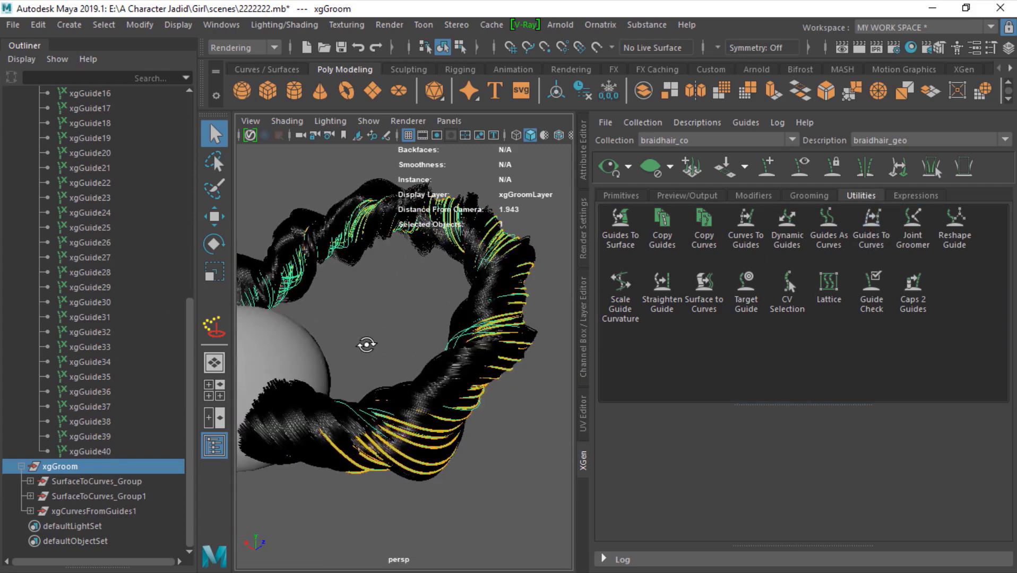
right_click_drag(367, 346, 413, 366, "alt")
middle_click_drag(413, 366, 404, 400, "alt")
left_click_drag(403, 399, 496, 350, "alt")
right_click_drag(468, 346, 398, 347, "alt")
middle_click_drag(418, 370, 454, 323, "alt")
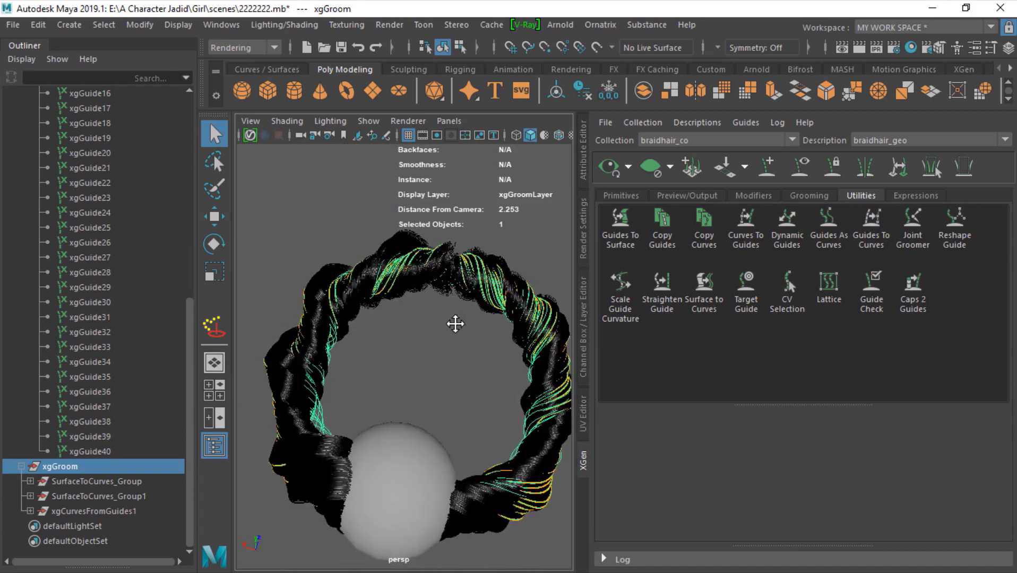
left_click_drag(454, 323, 419, 360, "alt")
right_click_drag(488, 300, 527, 313, "alt")
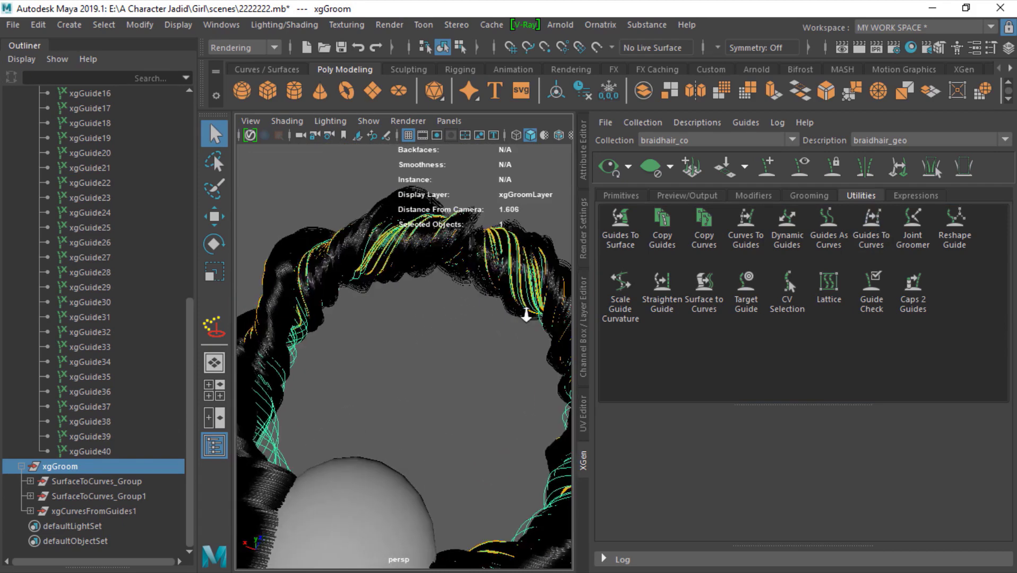
middle_click_drag(527, 313, 470, 338, "alt")
right_click_drag(470, 338, 494, 348, "alt")
middle_click_drag(494, 348, 459, 368, "alt")
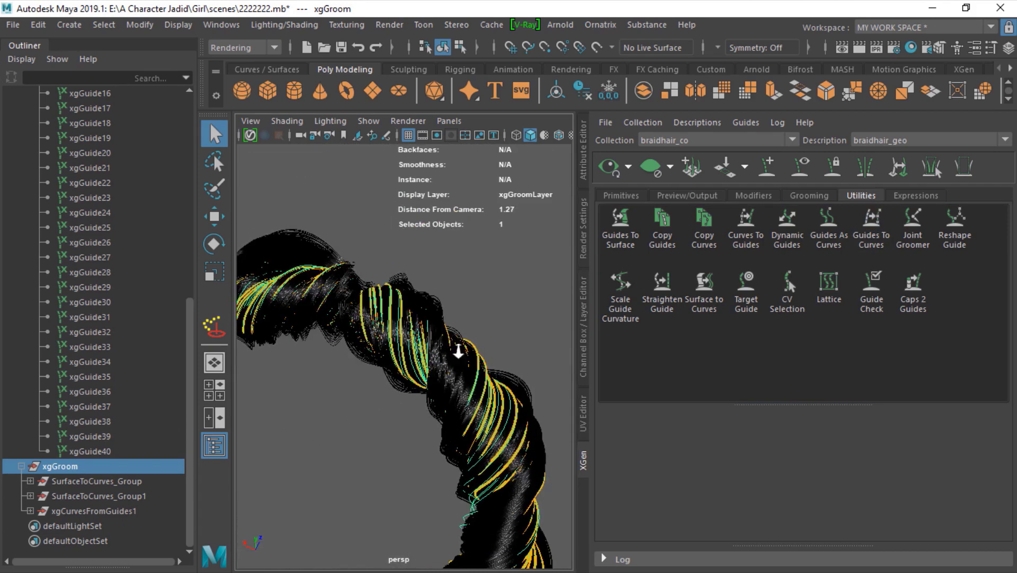
right_click_drag(458, 345, 509, 350, "alt")
right_click_drag(444, 354, 200, 424, "alt")
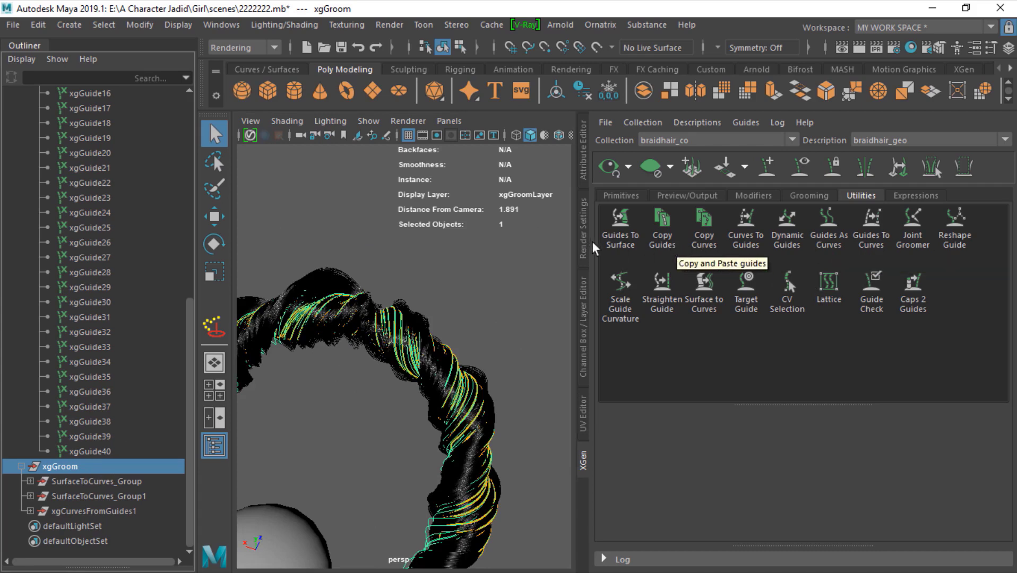
Show the Curves To Guides options for braidhair_geo and inspect how the curves follow the braid around the sphere
left_click(745, 240)
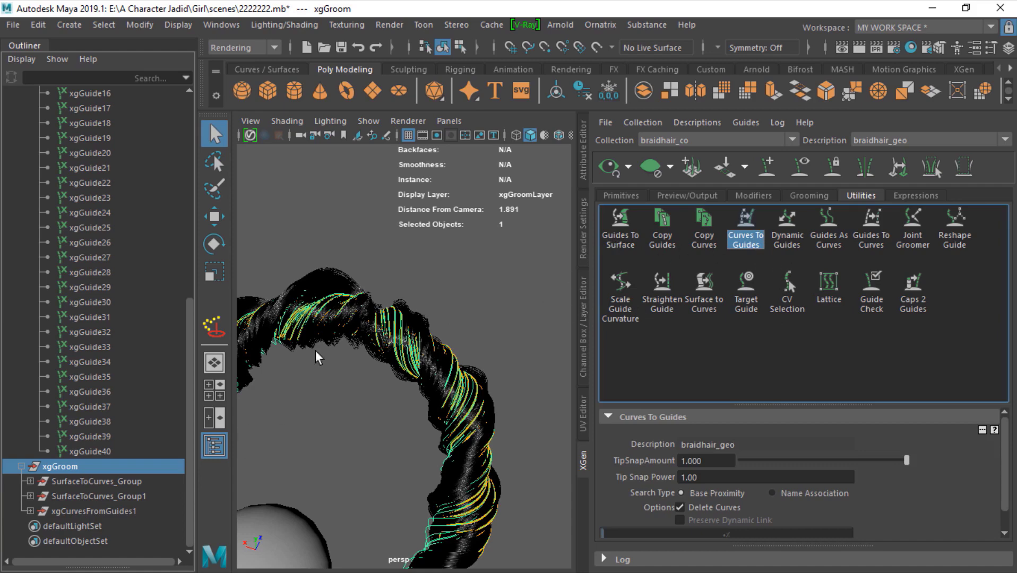
left_click_drag(462, 377, 391, 339, "alt")
left_click_drag(395, 381, 445, 399, "alt")
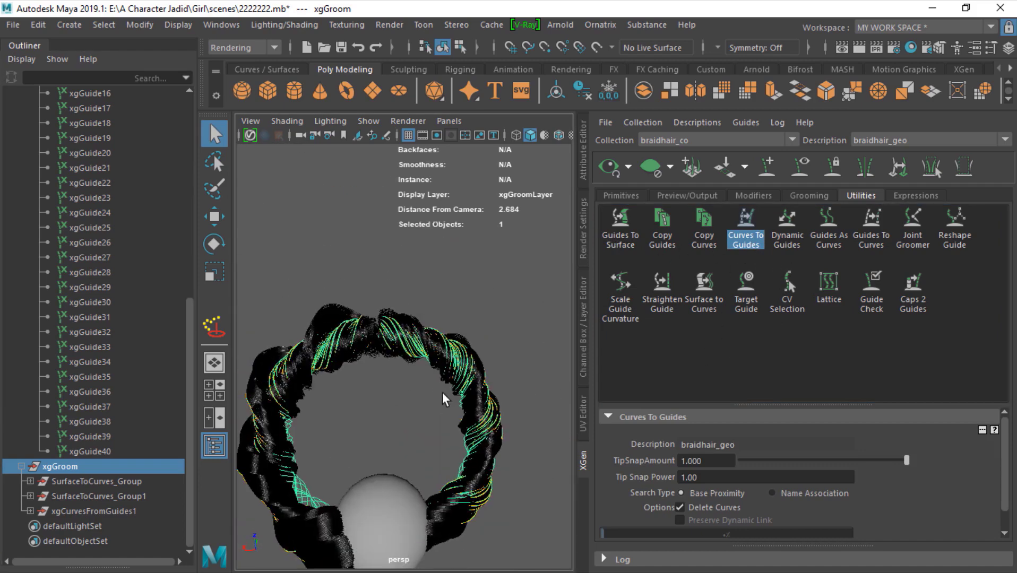
middle_click_drag(366, 343, 363, 311, "alt")
right_click_drag(363, 311, 275, 315, "alt")
middle_click_drag(326, 325, 355, 320, "alt")
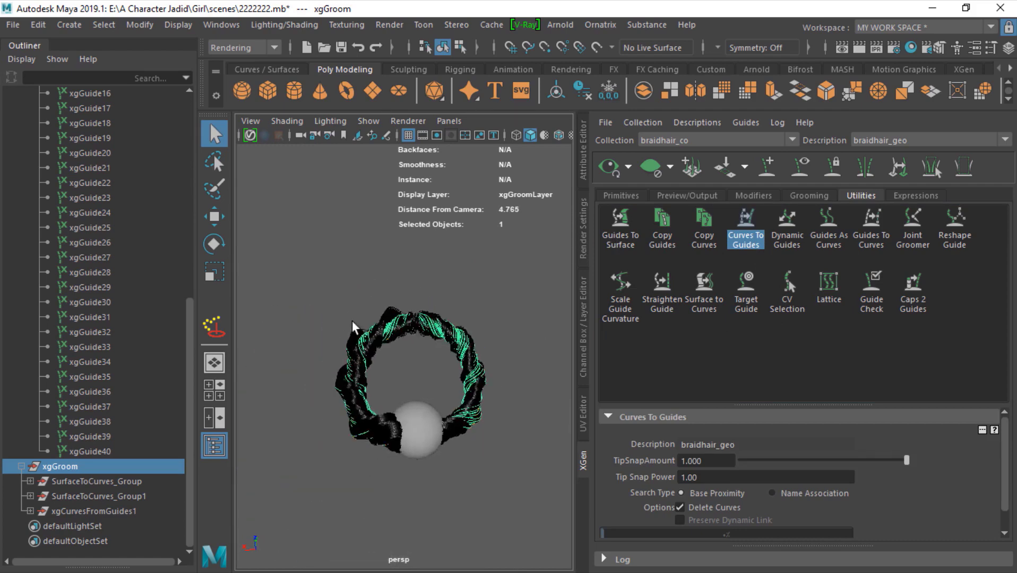
right_click_drag(355, 320, 472, 312, "alt")
middle_click_drag(473, 319, 445, 293, "alt")
right_click_drag(429, 297, 416, 313, "alt")
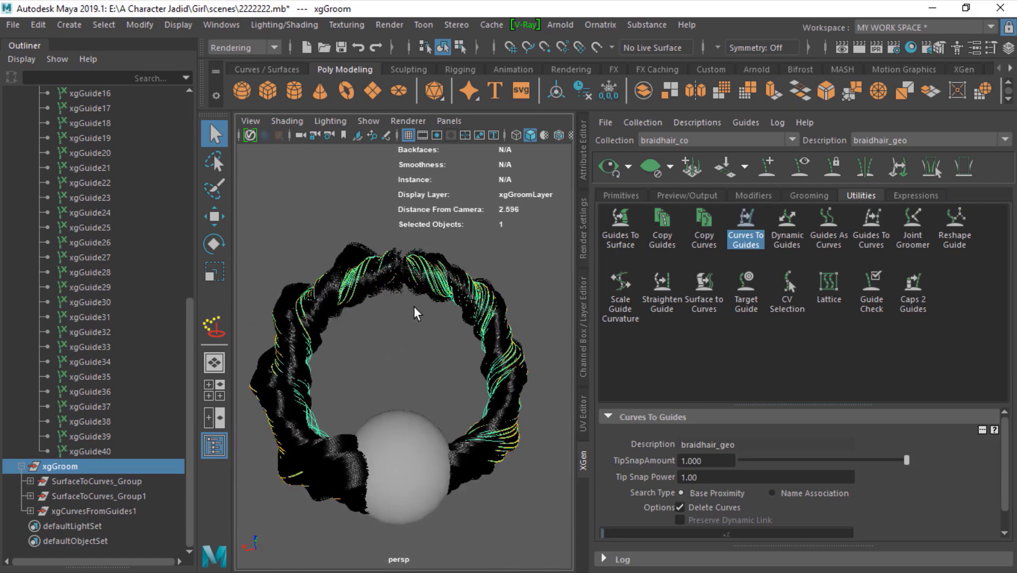
left_click_drag(416, 314, 440, 345, "alt")
right_click_drag(432, 341, 512, 330, "alt")
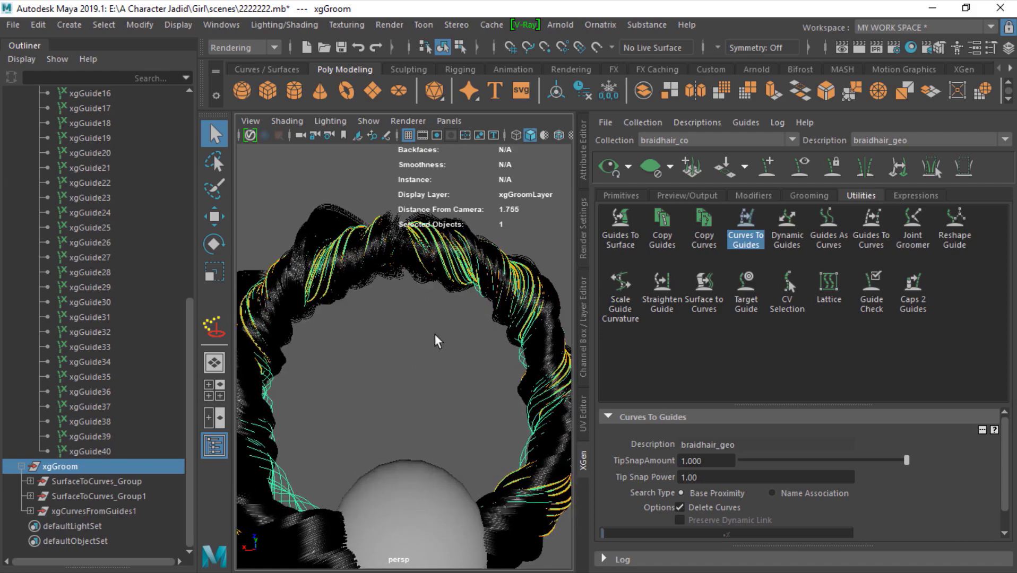
middle_click_drag(435, 340, 499, 284, "alt")
right_click_drag(451, 364, 444, 386, "alt")
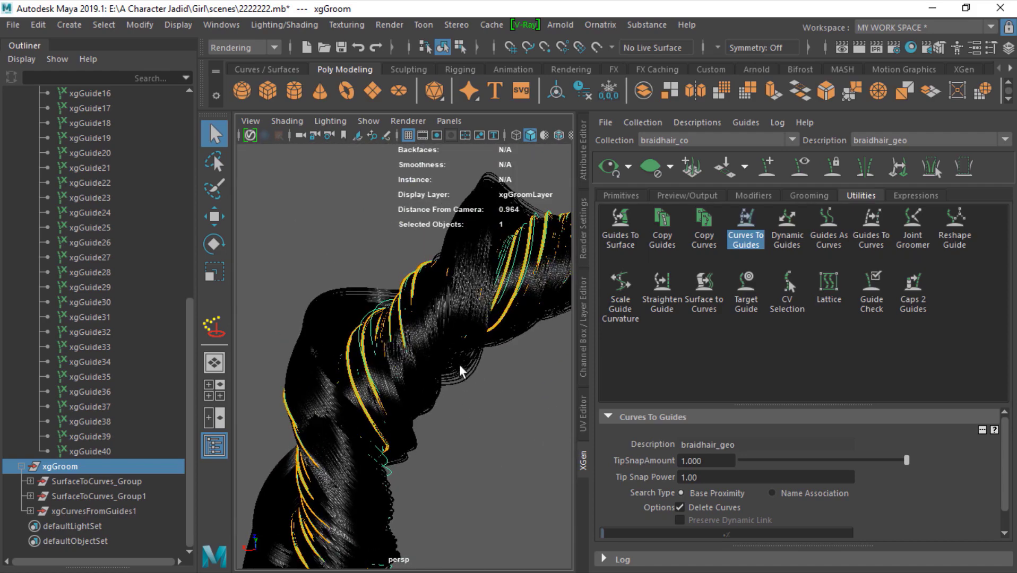
left_click_drag(465, 370, 423, 351, "alt")
key("f")
Switch to ZBrush and view the green twisted braid ring on the canvas
key("alt+Tab")
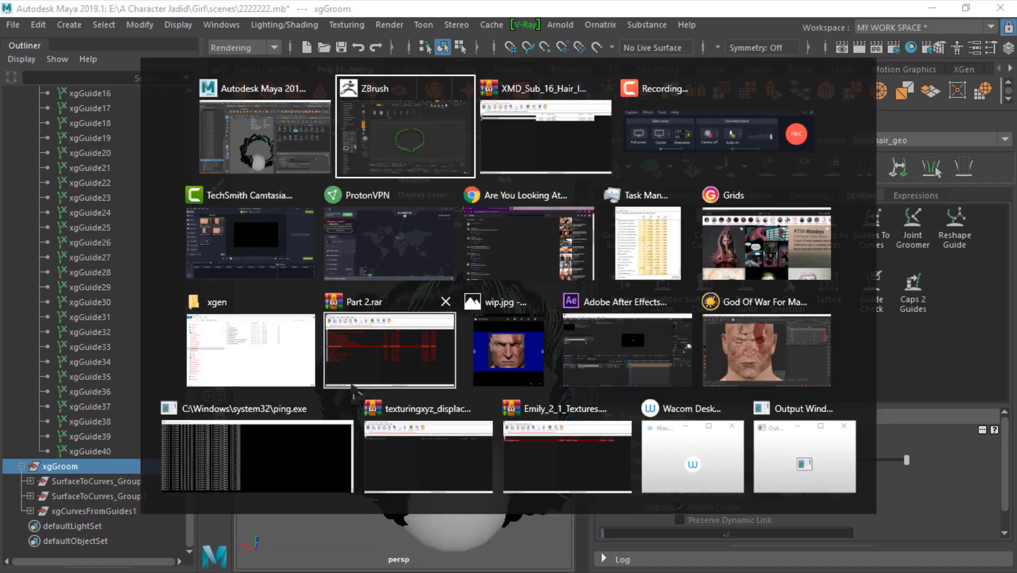
key("alt+Tab")
key("alt+Tab")
key("alt+Tab")
key("alt+Tab")
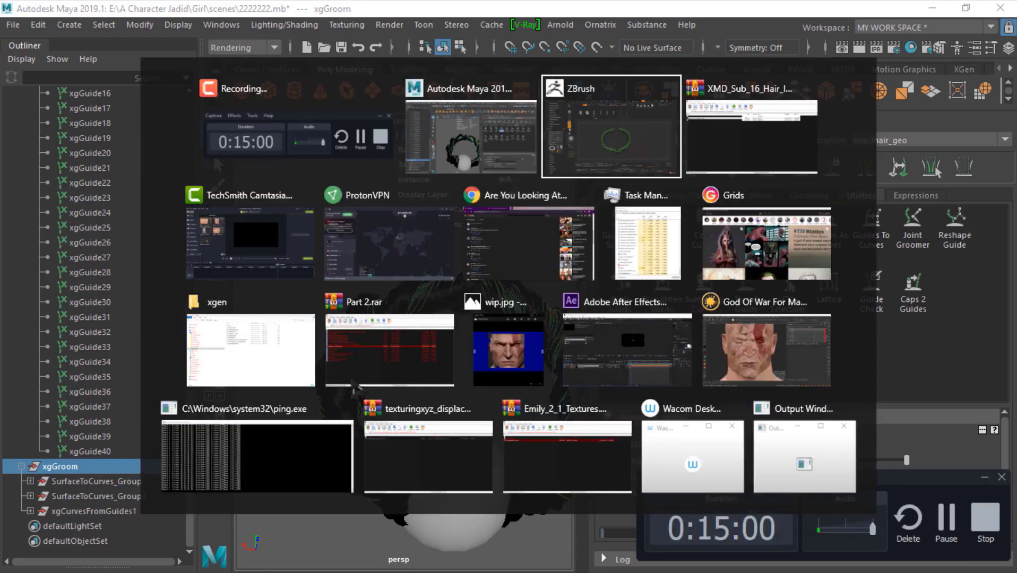
left_click(984, 477)
left_click_drag(673, 375, 661, 390)
left_click_drag(662, 390, 629, 353, "alt")
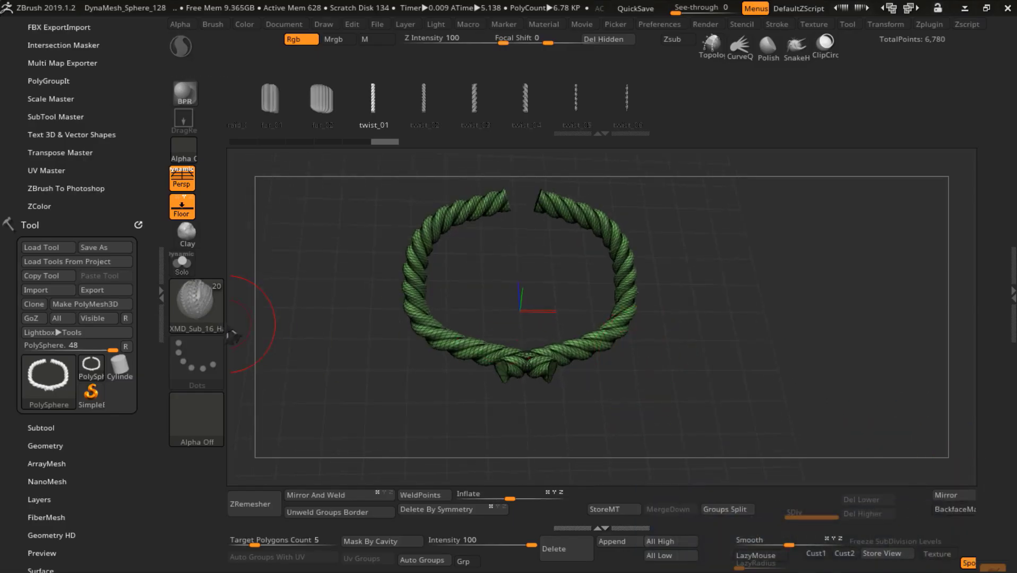
Try drawing several mirrored braids out from the sphere with the twist_01 insert mesh
left_click_drag(295, 142, 231, 158)
mouse_move(526, 308)
left_mouse_down()
mouse_move(658, 311)
mouse_move(874, 163)
mouse_move(751, 225)
left_mouse_up()
mouse_move(663, 361)
left_mouse_down("alt")
mouse_move(569, 345)
mouse_move(944, 516)
mouse_move(825, 222)
mouse_move(868, 185)
left_mouse_up("alt")
left_click_drag(785, 394, 674, 370, "alt")
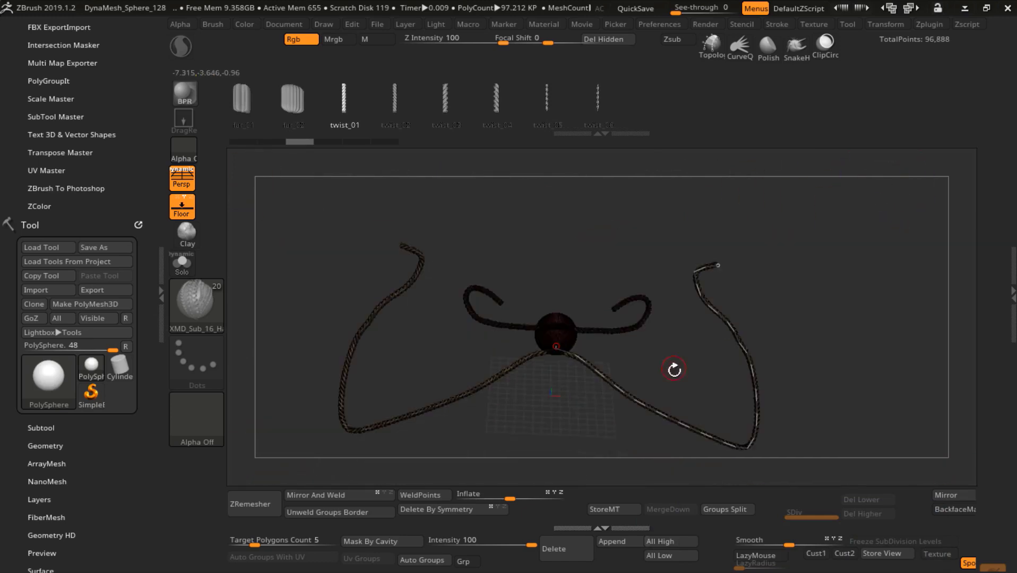
mouse_move(586, 329)
left_mouse_down()
mouse_move(638, 236)
mouse_move(918, 340)
mouse_move(860, 371)
mouse_move(727, 193)
left_mouse_up()
Undo the trial braid strokes back to the bare sphere
key("ctrl+z")
key("ctrl+z")
key("ctrl+z")
key("ctrl+z")
key("ctrl+z")
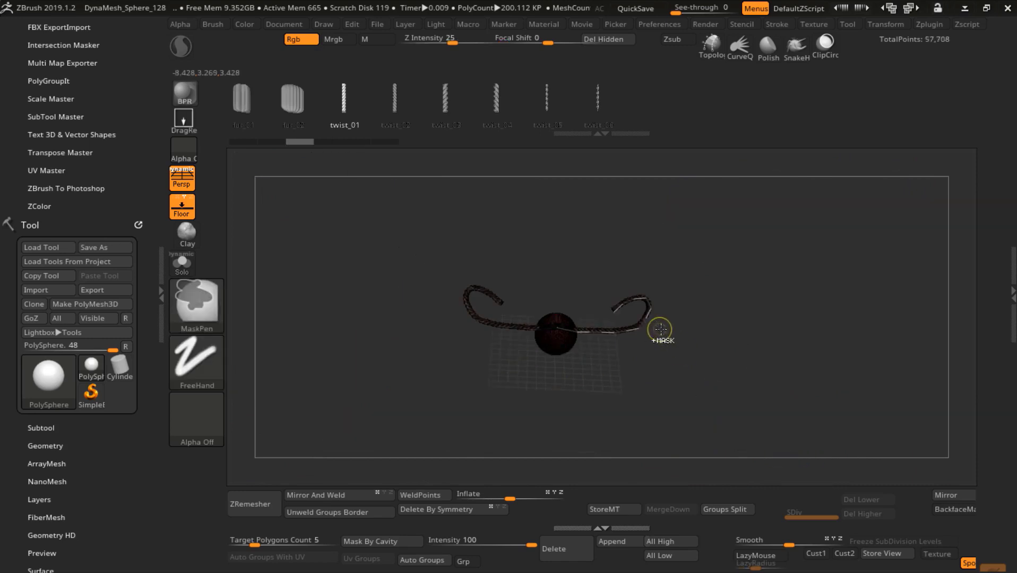
key("ctrl+z")
key("ctrl+z")
mouse_move(665, 341)
left_mouse_down("alt")
mouse_move(663, 303)
mouse_move(671, 340)
left_mouse_up("alt")
left_click_drag(671, 340, 662, 311)
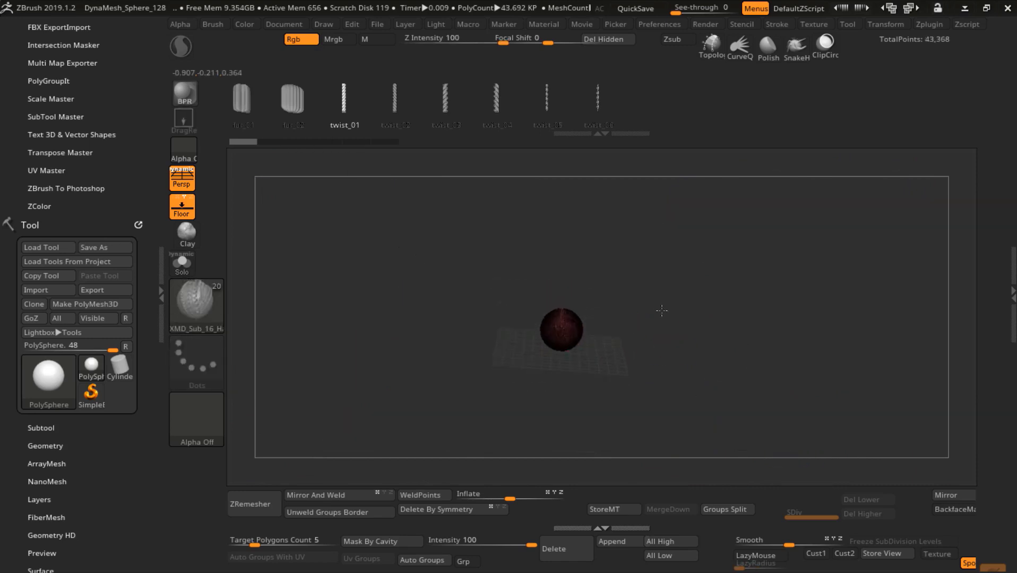
Draw one long mirrored twist_01 braid from the sphere's base, sweeping outward and upward with its ends turned inward
left_click_drag(561, 343, 755, 229)
left_click_drag(587, 227, 590, 220)
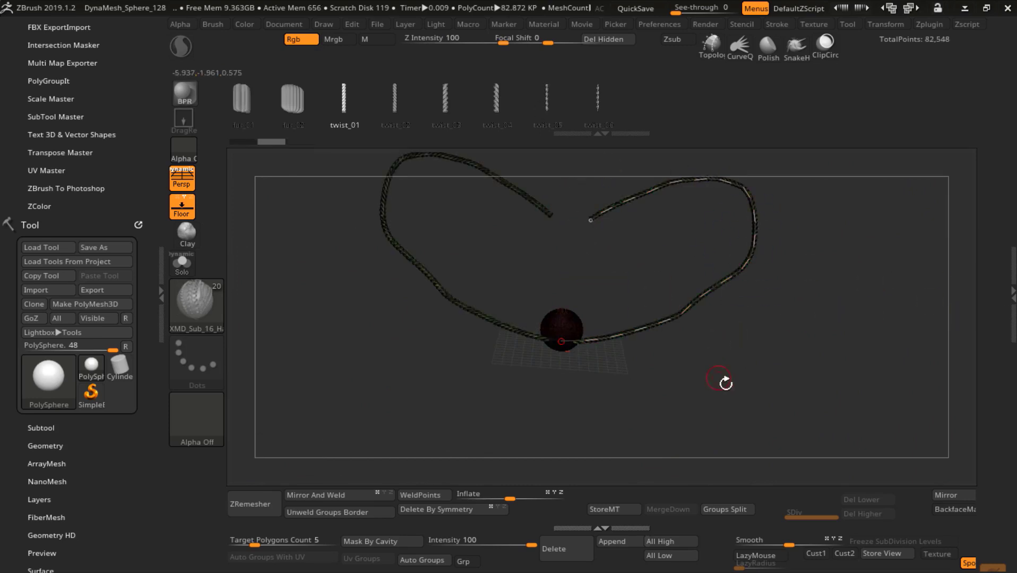
left_click_drag(752, 303, 711, 353, "alt")
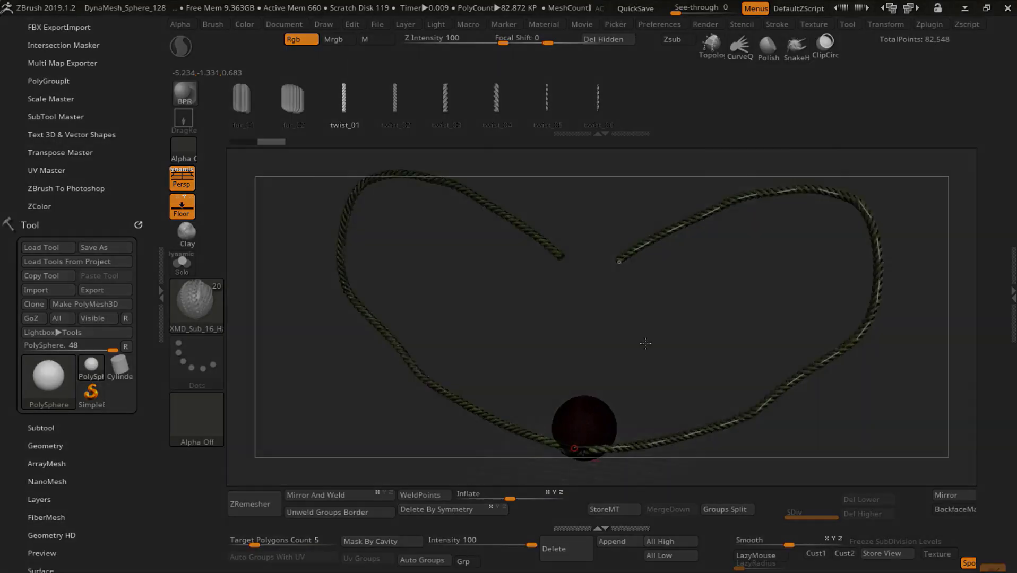